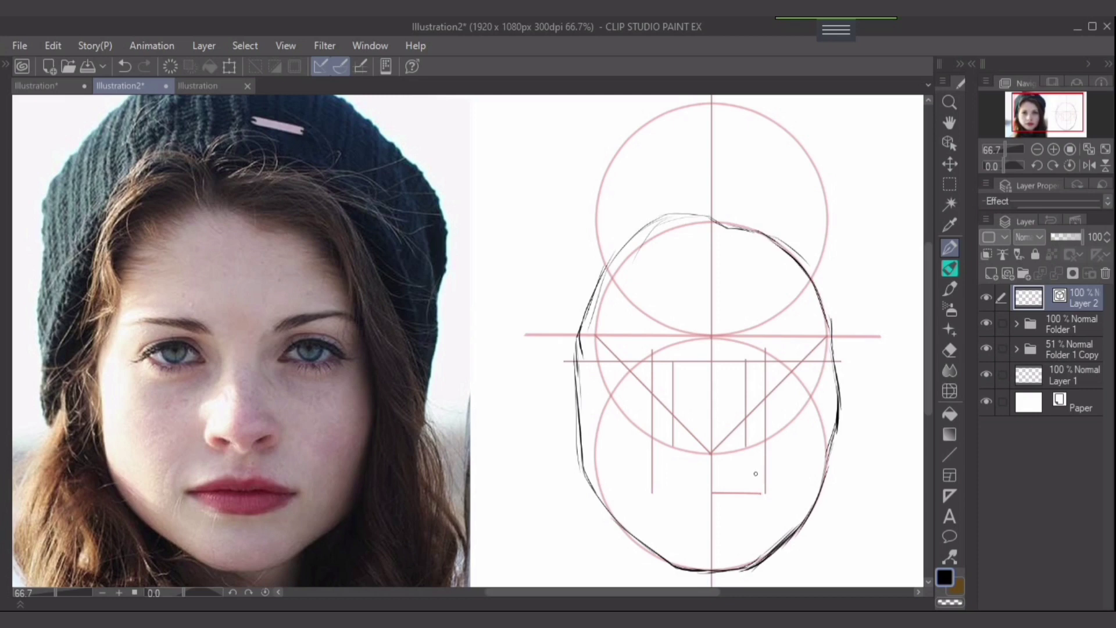
- Sketch one eye, its eyebrow, half of the nose and half of the lips on a new layer over the construction guides
{"action": "scroll", "coordinate": [729, 369], "scroll_direction": "up", "scroll_amount": 1}
{"action": "key", "text": "ctrl+shift+n"}
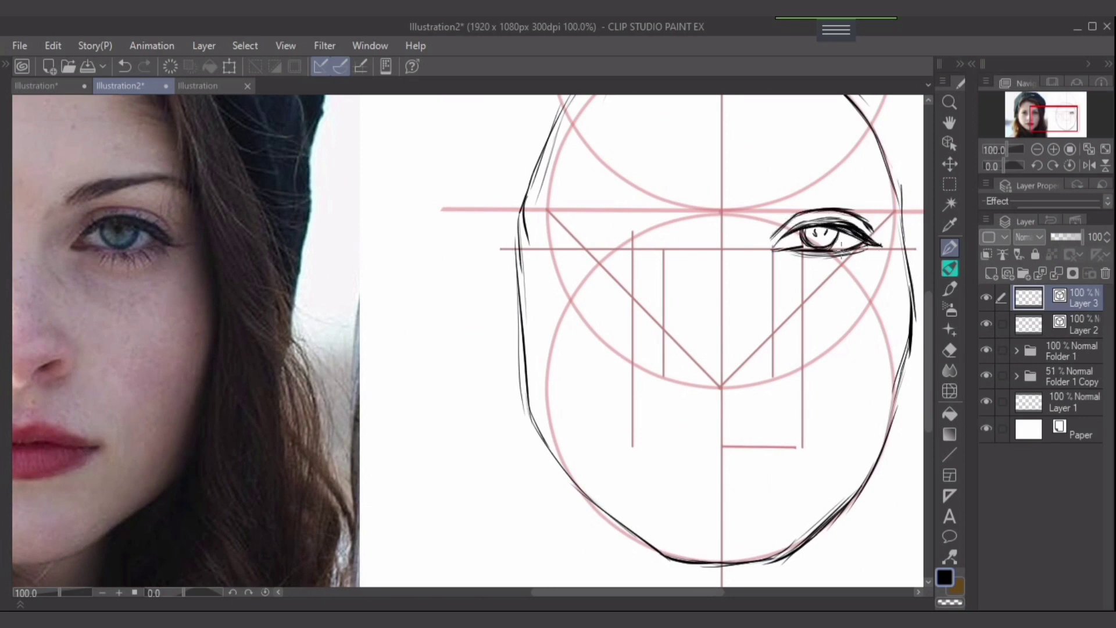
{"action": "scroll", "coordinate": [759, 202], "scroll_direction": "right", "scroll_amount": 1}
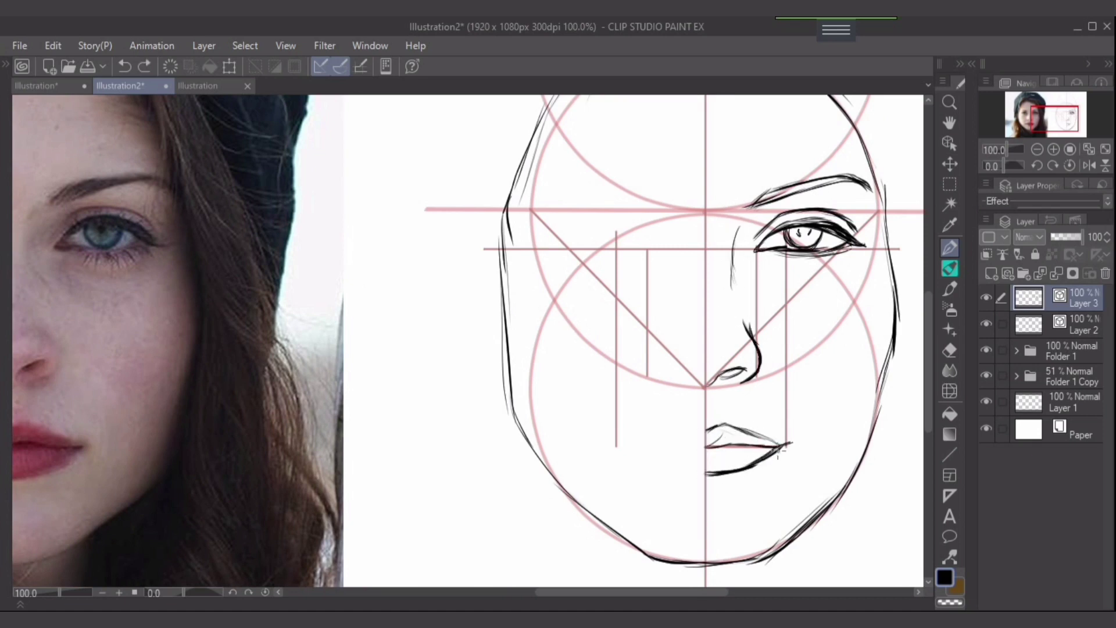
{"action": "left_click_drag", "start_coordinate": [741, 424], "coordinate": [781, 414]}
{"action": "key", "text": "ctrl+z"}
{"action": "left_click_drag", "start_coordinate": [782, 330], "coordinate": [796, 343]}
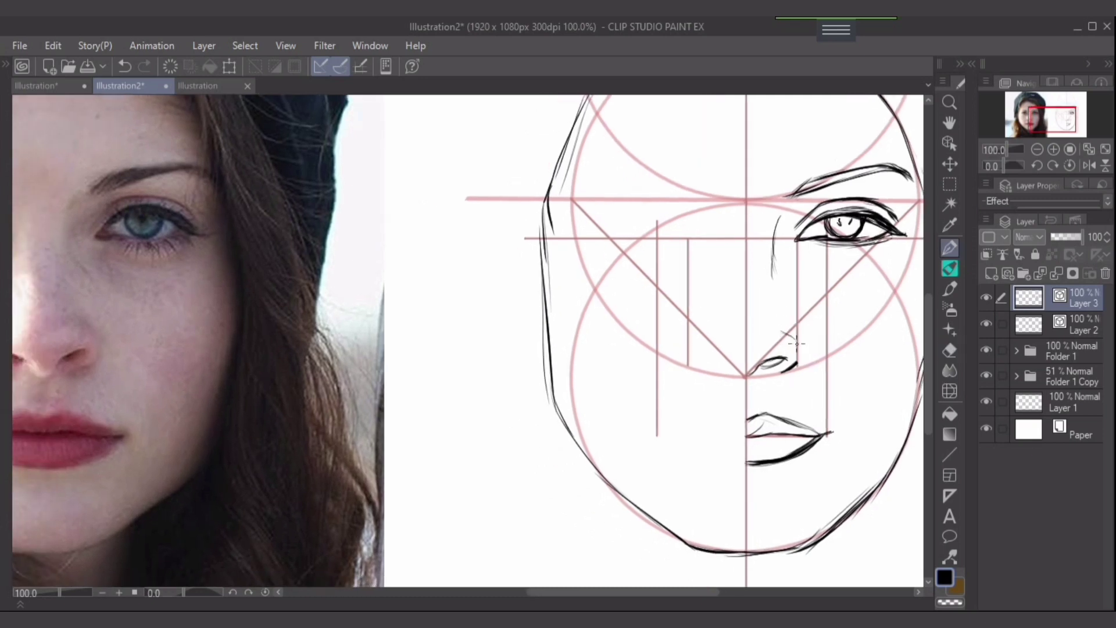
- Duplicate the half-face features layer and flip the copy horizontally so it mirrors across the vertical centre line
{"action": "key", "text": "ctrl+c"}
{"action": "key", "text": "ctrl+v"}
{"action": "key", "text": "ctrl+t"}
{"action": "left_click", "coordinate": [52, 45]}
{"action": "left_click", "coordinate": [377, 473]}
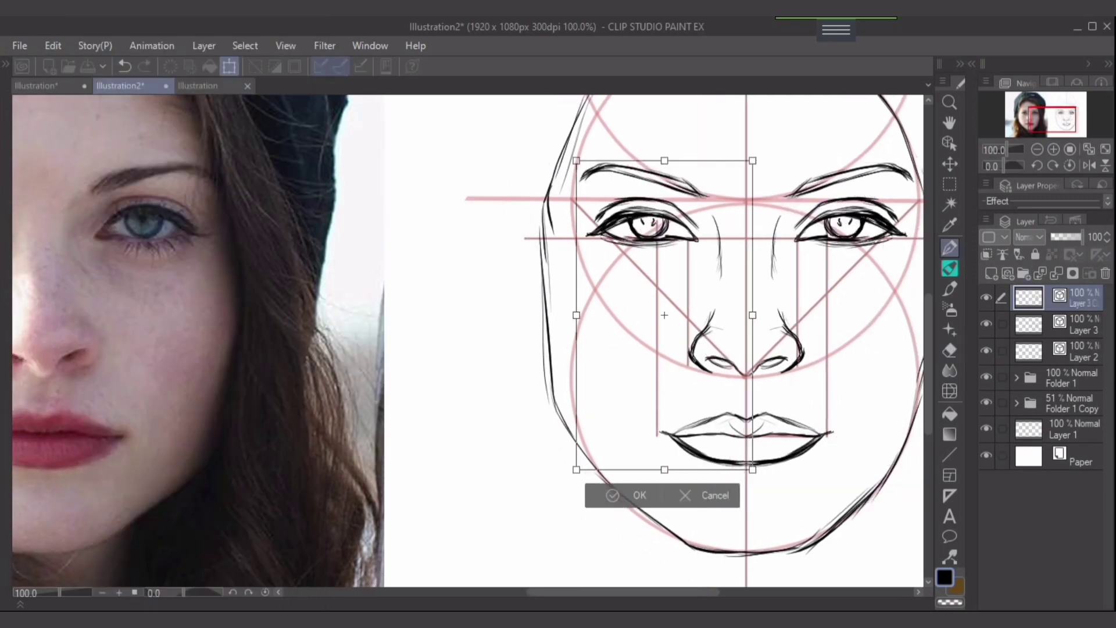
{"action": "key", "text": "Return"}
- Lasso each eye on its own layer and adjust its placement with a Scale/Rotate transform, and clear the selection
{"action": "key", "text": "Tab"}
{"action": "left_click", "coordinate": [64, 172]}
{"action": "left_click_drag", "start_coordinate": [639, 218], "coordinate": [645, 273]}
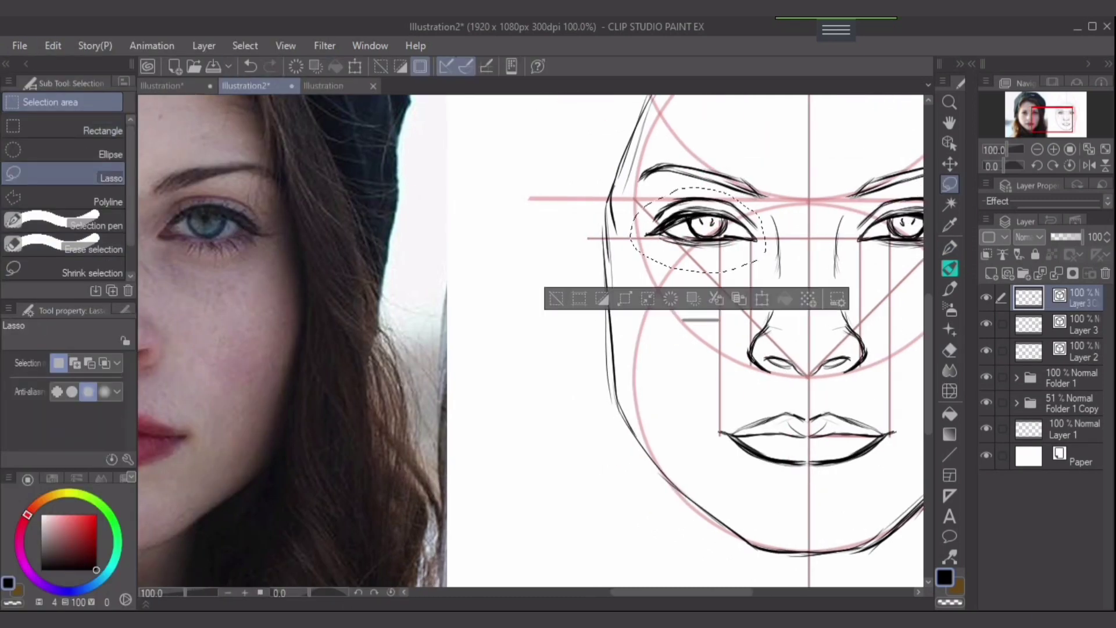
{"action": "key", "text": "ctrl+t"}
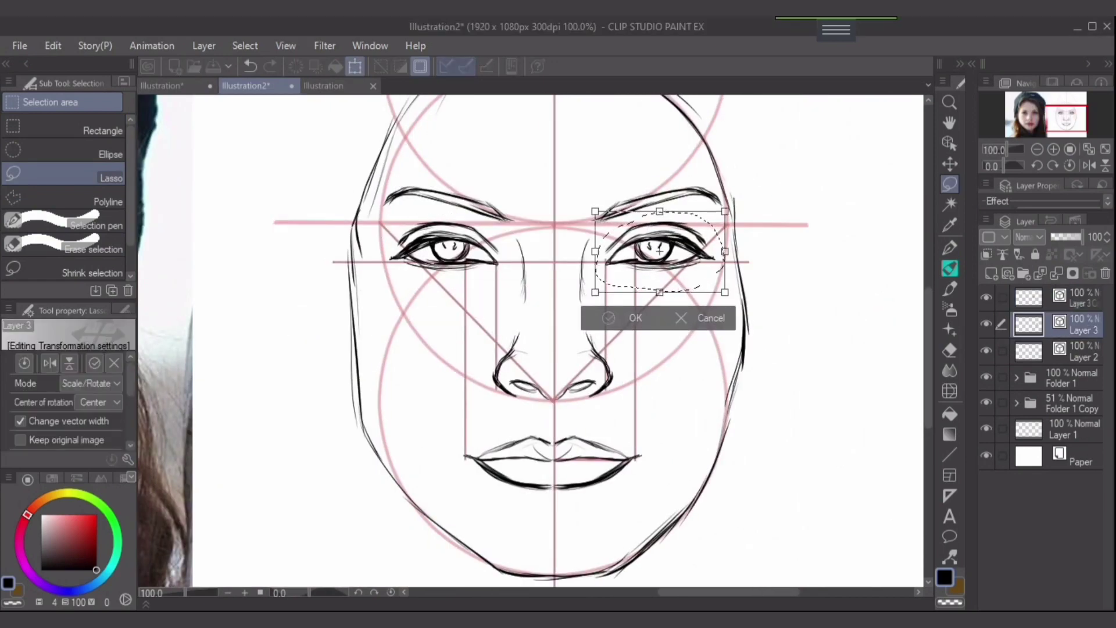
{"action": "key", "text": "Return"}
{"action": "key", "text": "ctrl+d"}
- Merge both feature layers into the head outline layer and erase the seam at the centre of the lower lip
{"action": "key", "text": "p"}
{"action": "left_click", "coordinate": [1028, 324]}
{"action": "key", "text": "e"}
{"action": "key", "text": "ctrl+e"}
{"action": "key", "text": "ctrl+e"}
{"action": "left_click_drag", "start_coordinate": [543, 485], "coordinate": [570, 482]}
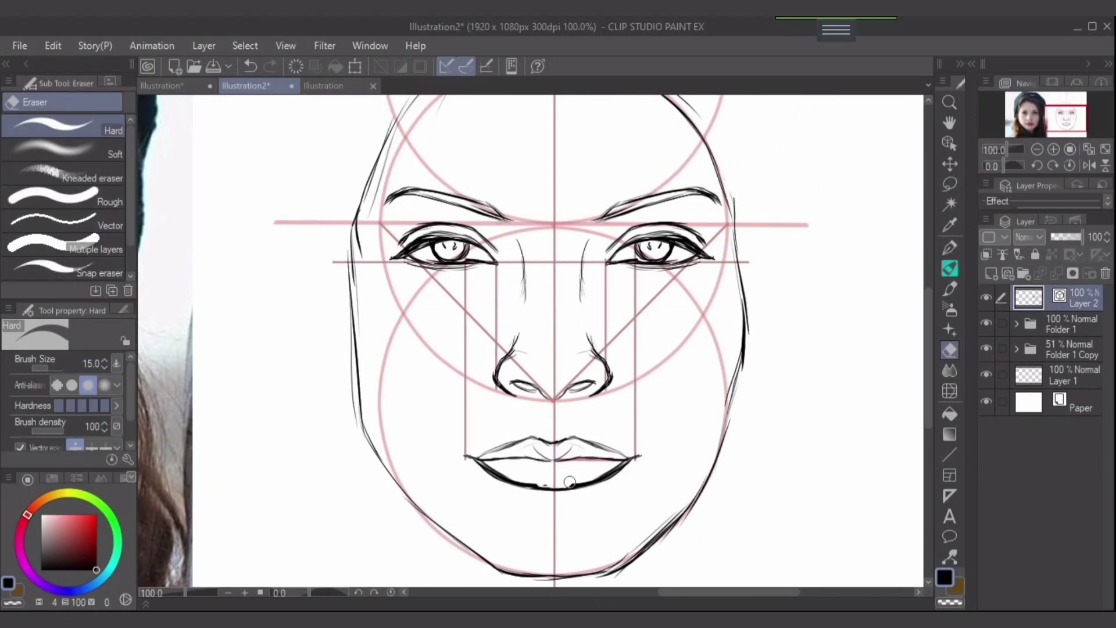
- Sketch the hairline above the forehead and the knitted hat's outline with the G-pen at size 4
{"action": "key", "text": "ctrl+0"}
{"action": "key", "text": "p"}
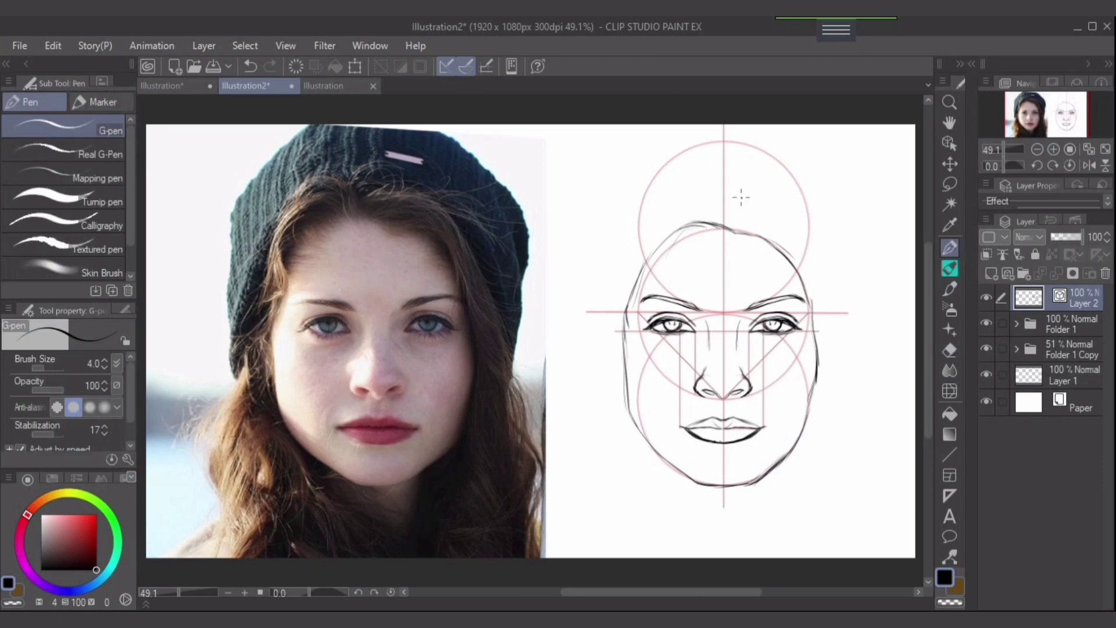
{"action": "left_click_drag", "start_coordinate": [653, 235], "coordinate": [714, 203]}
{"action": "left_click_drag", "start_coordinate": [639, 257], "coordinate": [624, 306]}
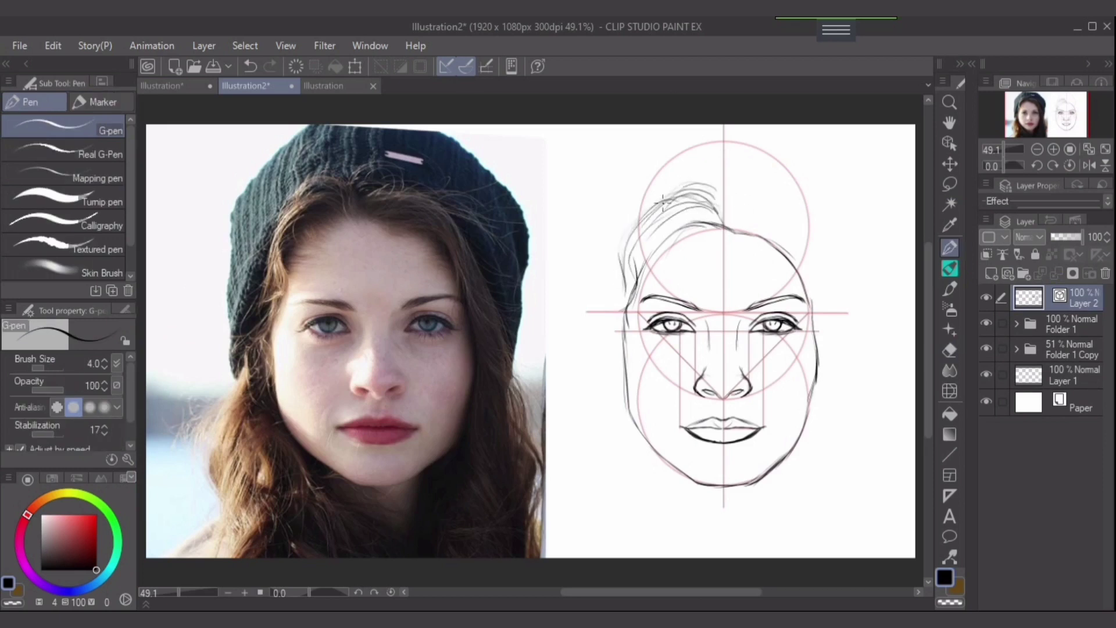
{"action": "mouse_move", "coordinate": [663, 201]}
{"action": "left_mouse_down"}
{"action": "mouse_move", "coordinate": [592, 375]}
{"action": "mouse_move", "coordinate": [593, 182]}
{"action": "mouse_move", "coordinate": [663, 127]}
{"action": "left_mouse_up"}
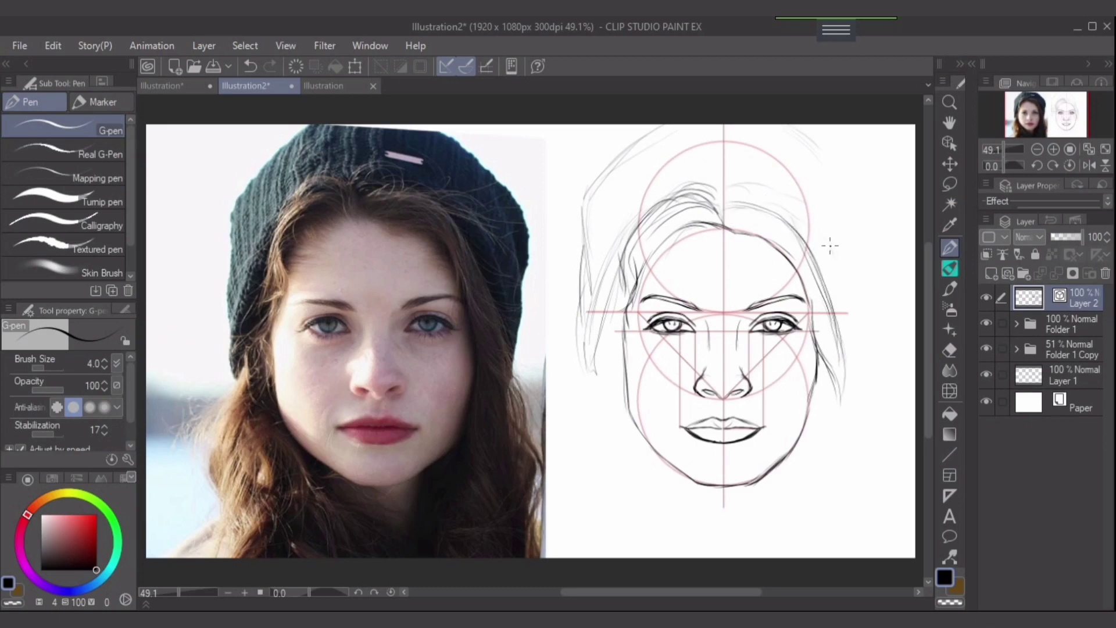
{"action": "left_click_drag", "start_coordinate": [802, 153], "coordinate": [847, 250]}
{"action": "left_click_drag", "start_coordinate": [847, 233], "coordinate": [783, 126]}
- Sketch the hair locks on the portrait's left side, along with the neck and shoulder lines
{"action": "mouse_move", "coordinate": [683, 123]}
{"action": "left_mouse_down"}
{"action": "mouse_move", "coordinate": [595, 239]}
{"action": "mouse_move", "coordinate": [576, 345]}
{"action": "mouse_move", "coordinate": [581, 452]}
{"action": "mouse_move", "coordinate": [601, 494]}
{"action": "left_mouse_up"}
{"action": "left_click_drag", "start_coordinate": [616, 406], "coordinate": [631, 503]}
{"action": "left_click_drag", "start_coordinate": [645, 409], "coordinate": [658, 482]}
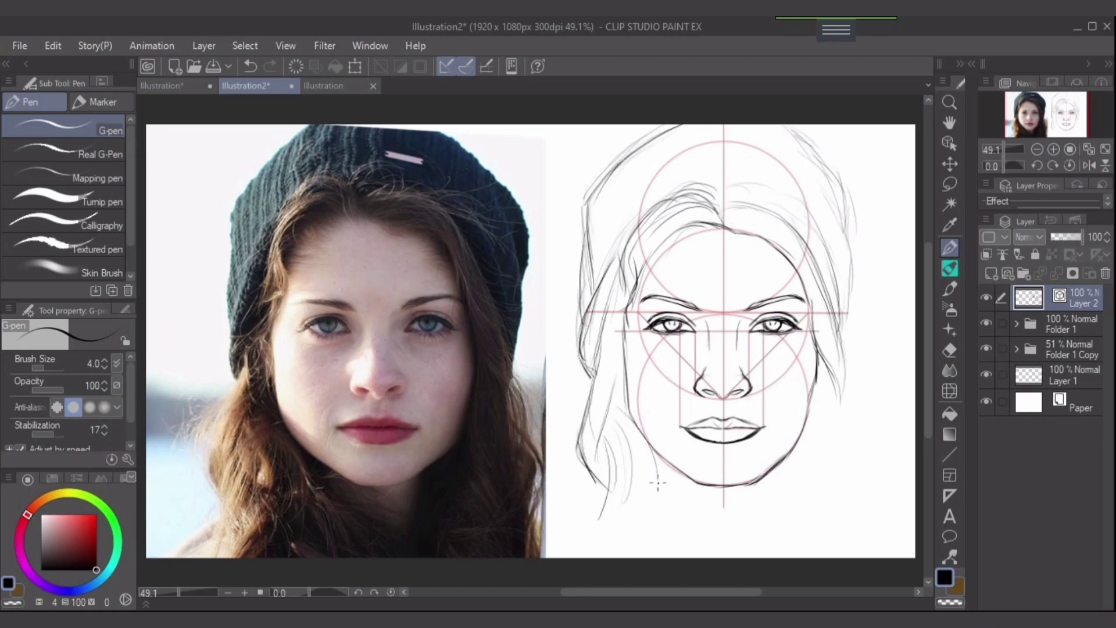
{"action": "left_click_drag", "start_coordinate": [769, 487], "coordinate": [750, 549]}
{"action": "left_click_drag", "start_coordinate": [657, 499], "coordinate": [691, 558]}
{"action": "left_click_drag", "start_coordinate": [625, 448], "coordinate": [598, 555]}
{"action": "left_click_drag", "start_coordinate": [594, 503], "coordinate": [551, 541]}
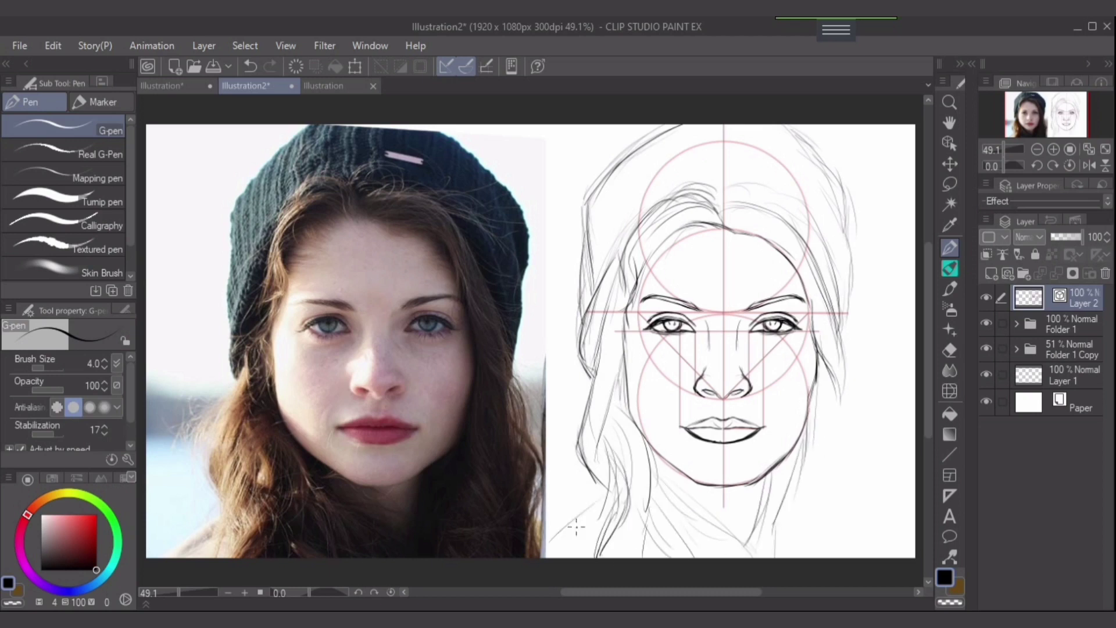
- Sketch the long wavy hair strands falling along the portrait's right side
{"action": "left_click_drag", "start_coordinate": [843, 387], "coordinate": [828, 491]}
{"action": "left_click_drag", "start_coordinate": [840, 422], "coordinate": [796, 535]}
{"action": "left_click_drag", "start_coordinate": [849, 442], "coordinate": [869, 552]}
{"action": "left_click_drag", "start_coordinate": [855, 387], "coordinate": [878, 556]}
{"action": "left_click_drag", "start_coordinate": [818, 441], "coordinate": [809, 450]}
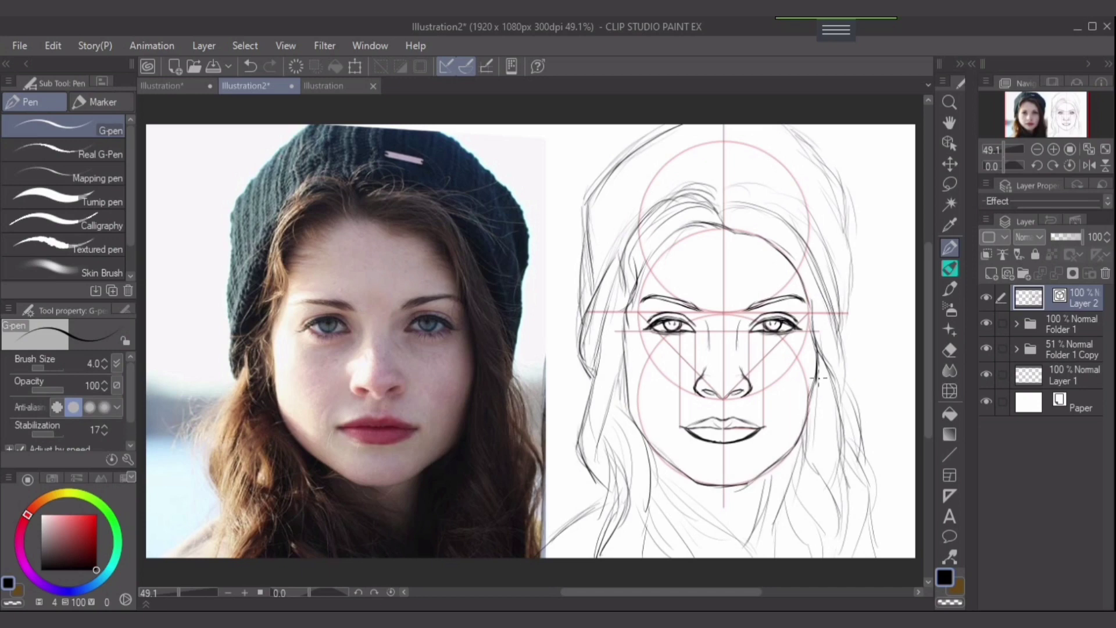
{"action": "left_click_drag", "start_coordinate": [800, 263], "coordinate": [824, 365]}
{"action": "scroll", "coordinate": [784, 382], "scroll_direction": "up", "scroll_amount": 2}
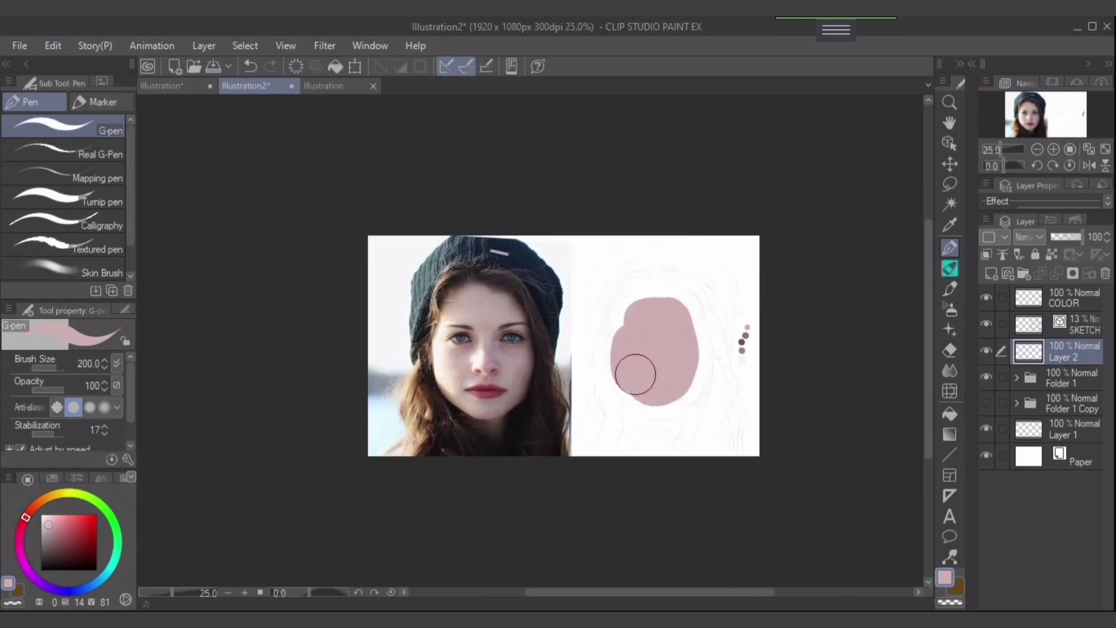
- Block in the face and neck in pink and the hair in dark brown on separate layers beneath the sketch
{"action": "mouse_move", "coordinate": [630, 369]}
{"action": "left_mouse_down"}
{"action": "mouse_move", "coordinate": [690, 373]}
{"action": "mouse_move", "coordinate": [638, 301]}
{"action": "mouse_move", "coordinate": [643, 399]}
{"action": "left_mouse_up"}
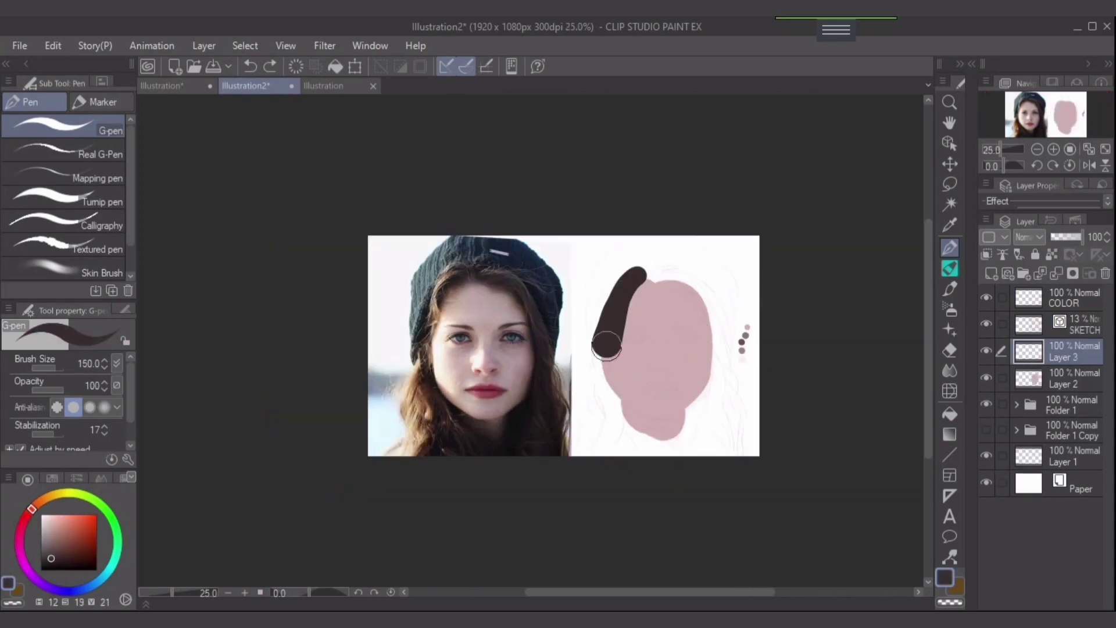
{"action": "mouse_move", "coordinate": [587, 337]}
{"action": "left_mouse_down"}
{"action": "mouse_move", "coordinate": [732, 421]}
{"action": "mouse_move", "coordinate": [651, 279]}
{"action": "left_mouse_up"}
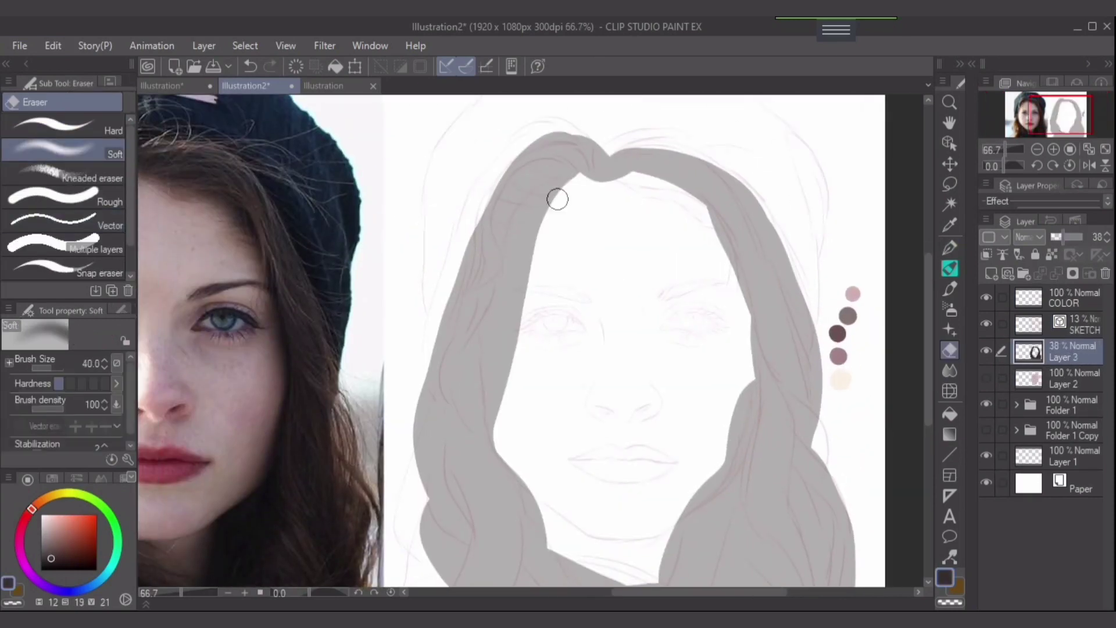
- Trim the hair shape's edges around the face with the Soft eraser, reducing its size to 20
{"action": "mouse_move", "coordinate": [558, 195]}
{"action": "left_mouse_down"}
{"action": "mouse_move", "coordinate": [519, 281]}
{"action": "mouse_move", "coordinate": [524, 252]}
{"action": "mouse_move", "coordinate": [523, 307]}
{"action": "mouse_move", "coordinate": [512, 291]}
{"action": "mouse_move", "coordinate": [516, 229]}
{"action": "left_mouse_up"}
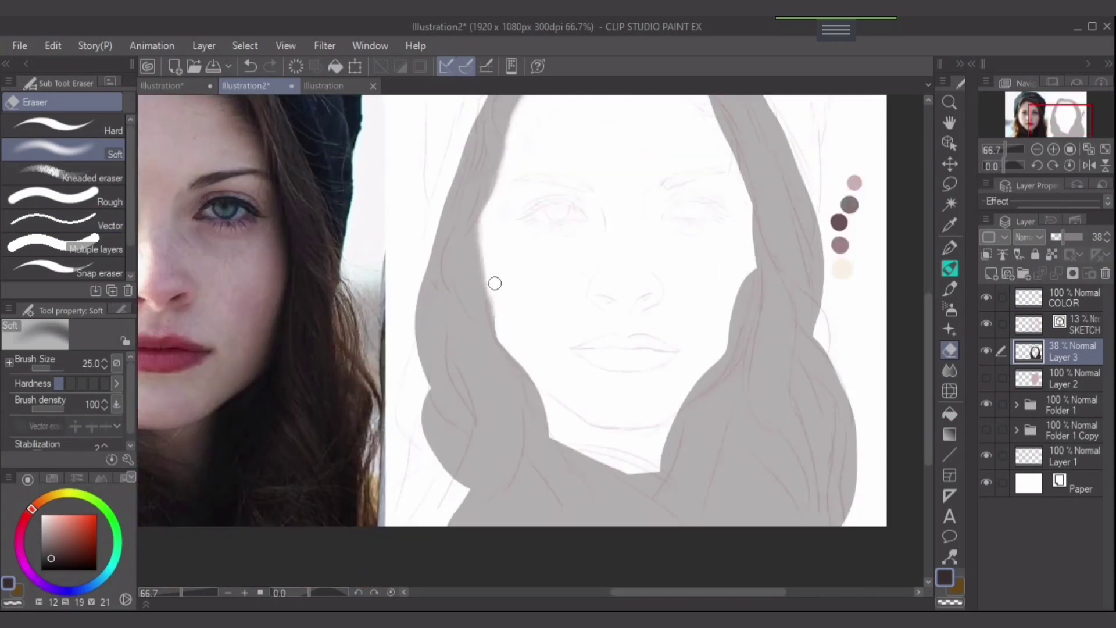
{"action": "left_click_drag", "start_coordinate": [496, 282], "coordinate": [574, 344]}
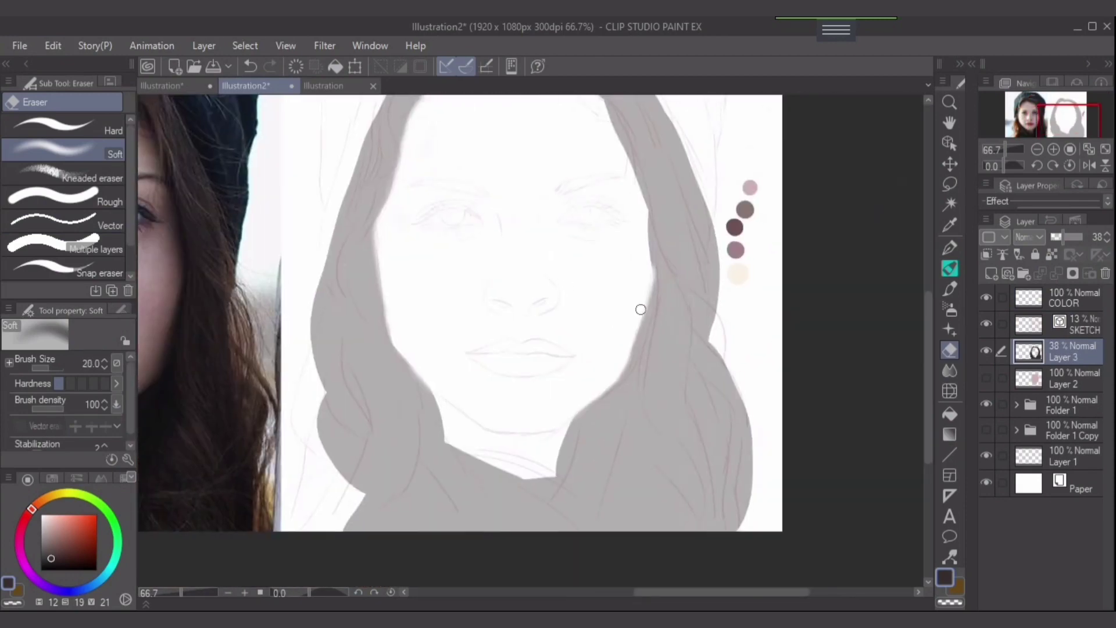
{"action": "mouse_move", "coordinate": [643, 308]}
{"action": "left_mouse_down"}
{"action": "mouse_move", "coordinate": [604, 383]}
{"action": "mouse_move", "coordinate": [634, 352]}
{"action": "mouse_move", "coordinate": [651, 262]}
{"action": "mouse_move", "coordinate": [600, 303]}
{"action": "left_mouse_up"}
{"action": "left_click_drag", "start_coordinate": [689, 262], "coordinate": [695, 356]}
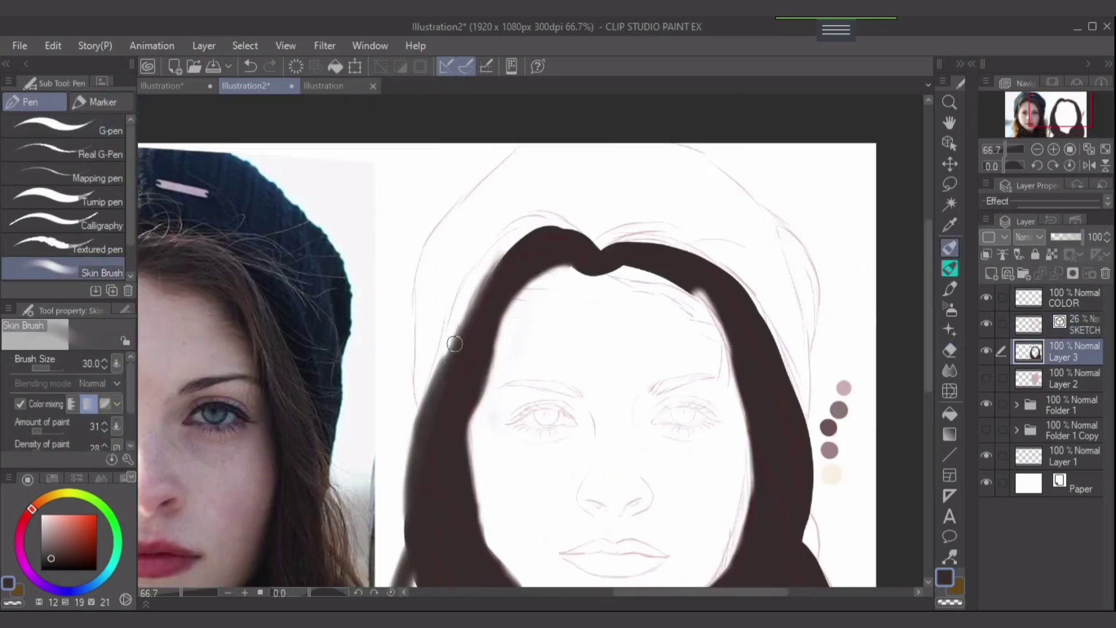
- Soften the hair's outer edges with the Skin Brush and trim the right outer contour with the Soft eraser
{"action": "mouse_move", "coordinate": [451, 339]}
{"action": "left_mouse_down"}
{"action": "mouse_move", "coordinate": [477, 284]}
{"action": "mouse_move", "coordinate": [456, 314]}
{"action": "mouse_move", "coordinate": [553, 230]}
{"action": "mouse_move", "coordinate": [583, 247]}
{"action": "left_mouse_up"}
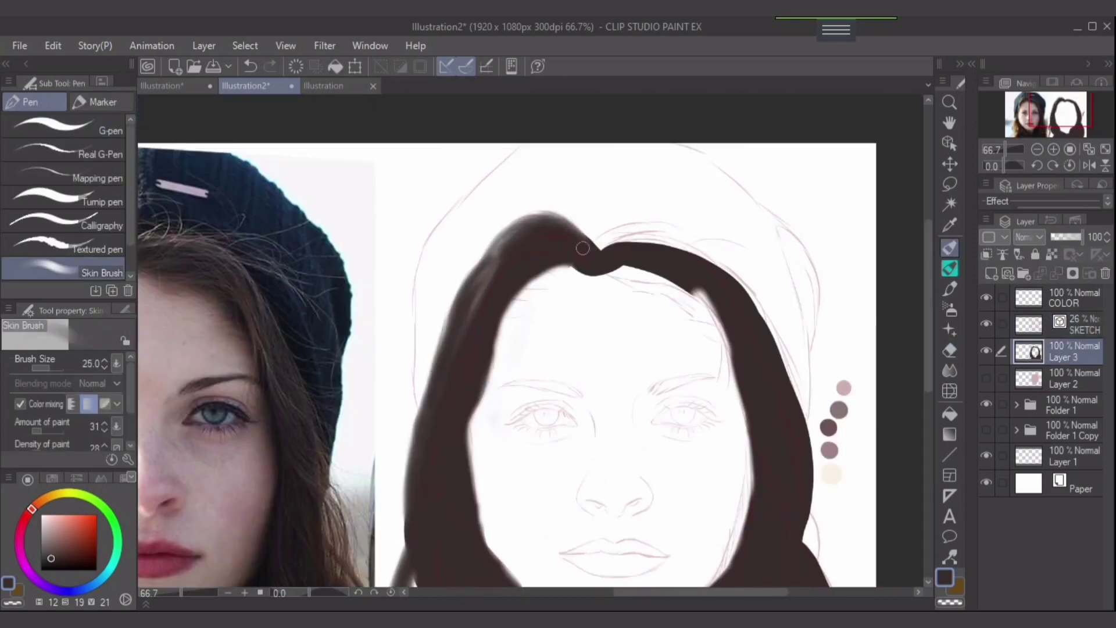
{"action": "mouse_move", "coordinate": [494, 276]}
{"action": "left_mouse_down"}
{"action": "mouse_move", "coordinate": [561, 267]}
{"action": "mouse_move", "coordinate": [618, 284]}
{"action": "mouse_move", "coordinate": [586, 262]}
{"action": "mouse_move", "coordinate": [563, 302]}
{"action": "mouse_move", "coordinate": [538, 299]}
{"action": "left_mouse_up"}
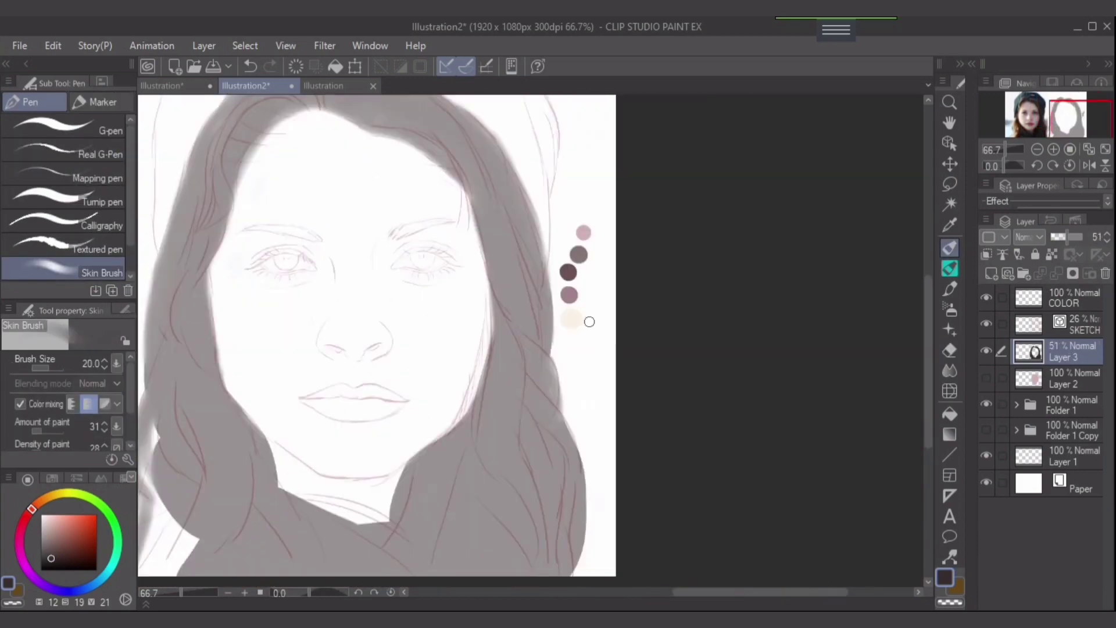
{"action": "key", "text": "e"}
{"action": "left_click_drag", "start_coordinate": [546, 324], "coordinate": [577, 491]}
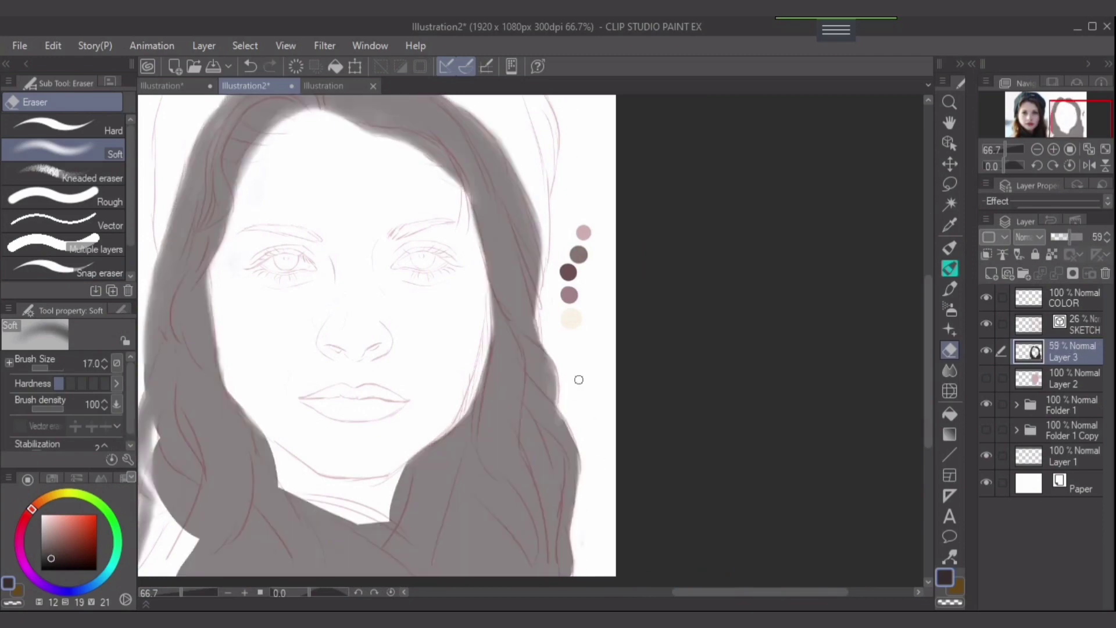
- Extend the lower-left hair to the sketched strands with the Skin Brush at size 17 to 20
{"action": "key", "text": "p"}
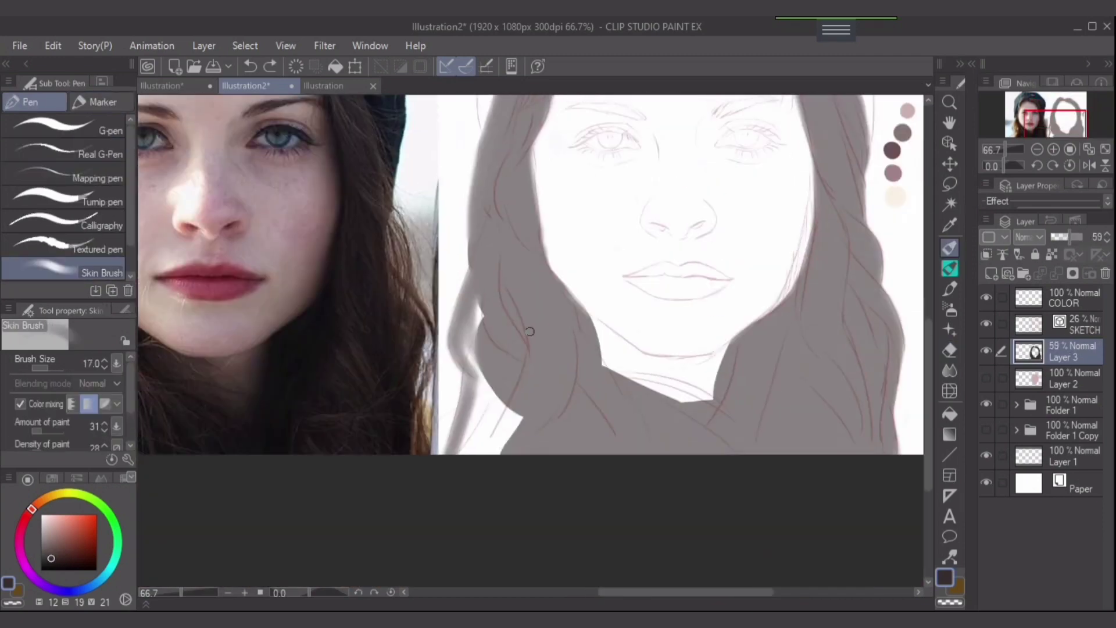
{"action": "mouse_move", "coordinate": [530, 331]}
{"action": "left_mouse_down"}
{"action": "mouse_move", "coordinate": [473, 411]}
{"action": "mouse_move", "coordinate": [473, 287]}
{"action": "left_mouse_up"}
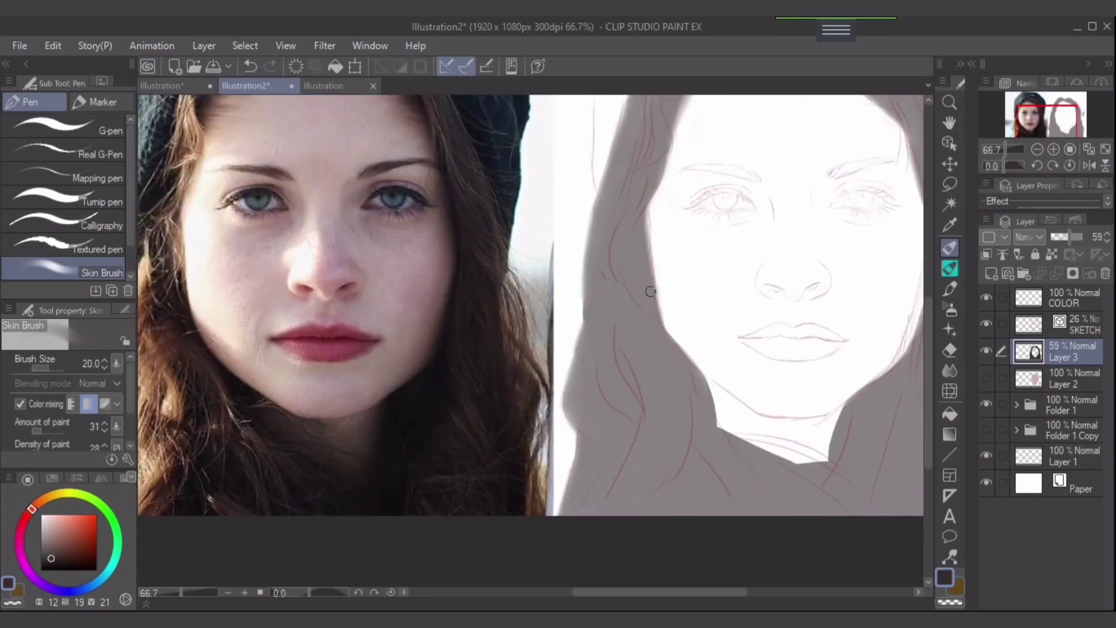
{"action": "key", "text": "e"}
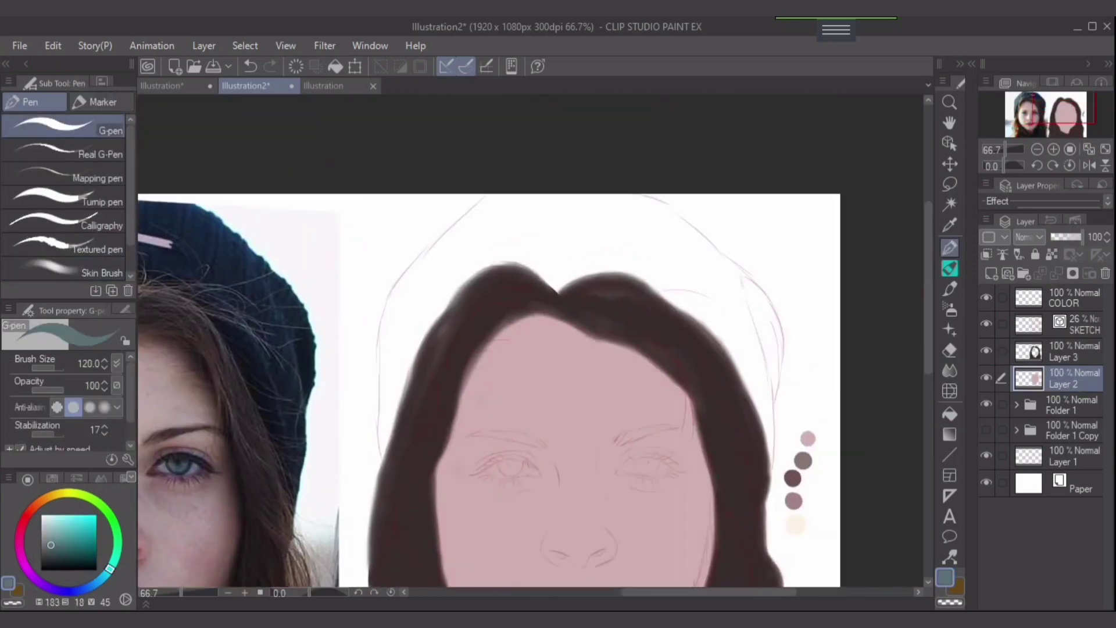
- Block in the hat behind the hair and blend it with the Skin Brush, raising the brush size to 40
{"action": "mouse_move", "coordinate": [482, 235]}
{"action": "left_mouse_down"}
{"action": "mouse_move", "coordinate": [505, 267]}
{"action": "mouse_move", "coordinate": [749, 330]}
{"action": "left_mouse_up"}
{"action": "left_click", "coordinate": [102, 273]}
{"action": "mouse_move", "coordinate": [776, 445]}
{"action": "left_mouse_down"}
{"action": "mouse_move", "coordinate": [761, 320]}
{"action": "mouse_move", "coordinate": [668, 216]}
{"action": "mouse_move", "coordinate": [444, 247]}
{"action": "mouse_move", "coordinate": [387, 336]}
{"action": "mouse_move", "coordinate": [387, 416]}
{"action": "mouse_move", "coordinate": [407, 254]}
{"action": "mouse_move", "coordinate": [365, 469]}
{"action": "mouse_move", "coordinate": [392, 337]}
{"action": "mouse_move", "coordinate": [388, 463]}
{"action": "mouse_move", "coordinate": [469, 255]}
{"action": "mouse_move", "coordinate": [725, 319]}
{"action": "left_mouse_up"}
{"action": "key", "text": "]"}
{"action": "key", "text": "]"}
{"action": "key", "text": "]"}
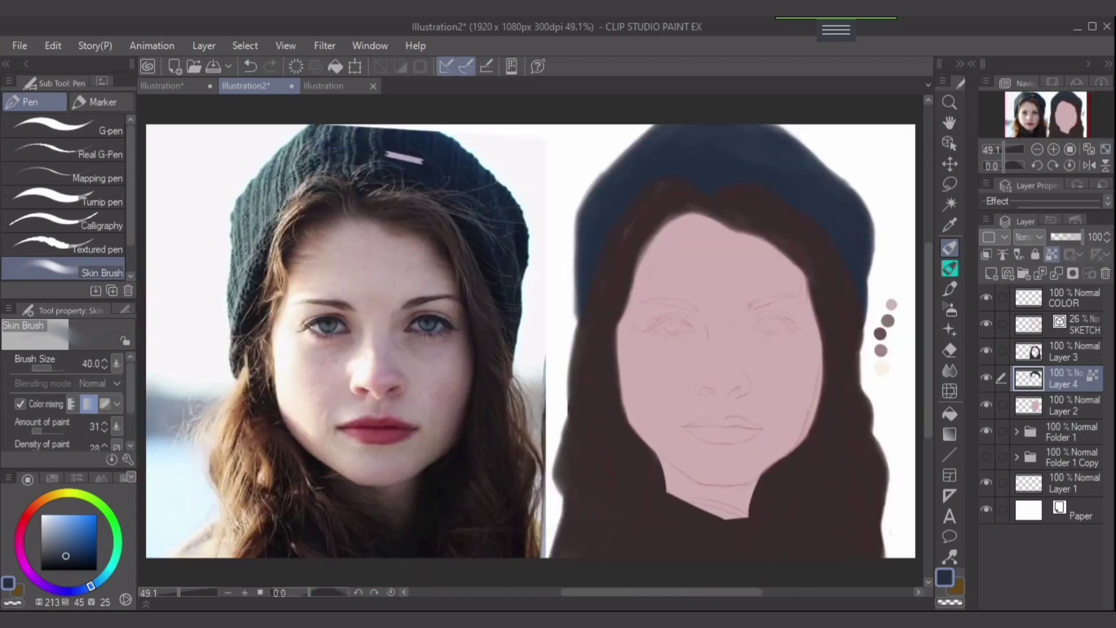
- Repaint the hair's edge below the neck with the skin layer hidden and hair opacity lowered to 46%, and restore both
{"action": "left_click", "coordinate": [986, 404]}
{"action": "left_click", "coordinate": [1063, 351]}
{"action": "left_click_drag", "start_coordinate": [1082, 237], "coordinate": [1065, 237]}
{"action": "left_click_drag", "start_coordinate": [677, 504], "coordinate": [739, 514]}
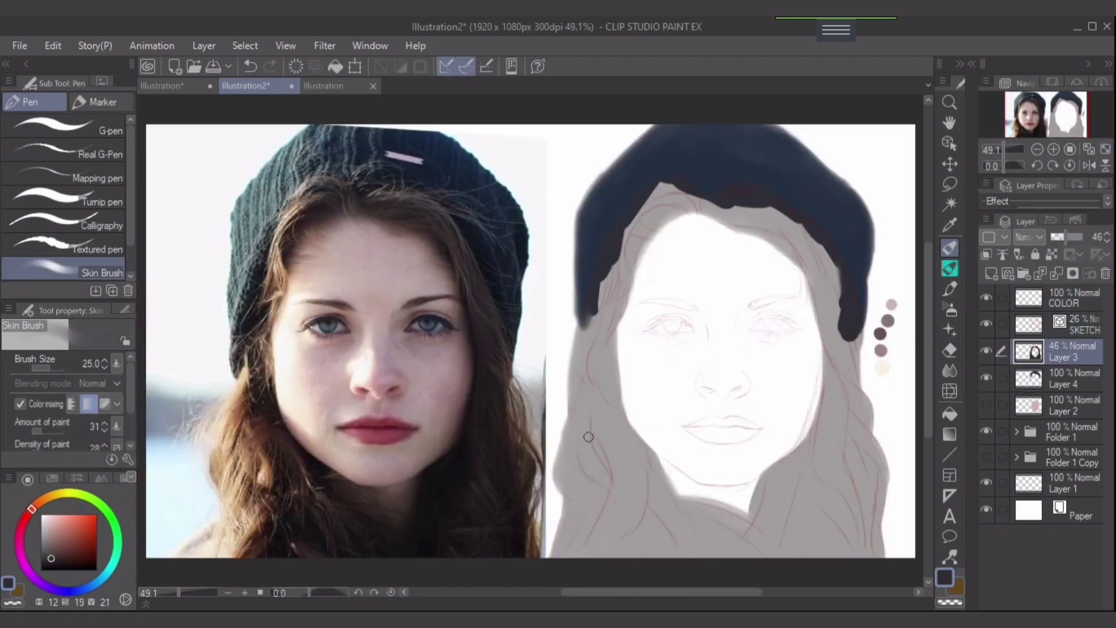
{"action": "left_click", "coordinate": [986, 405]}
{"action": "left_click_drag", "start_coordinate": [1066, 237], "coordinate": [1083, 237]}
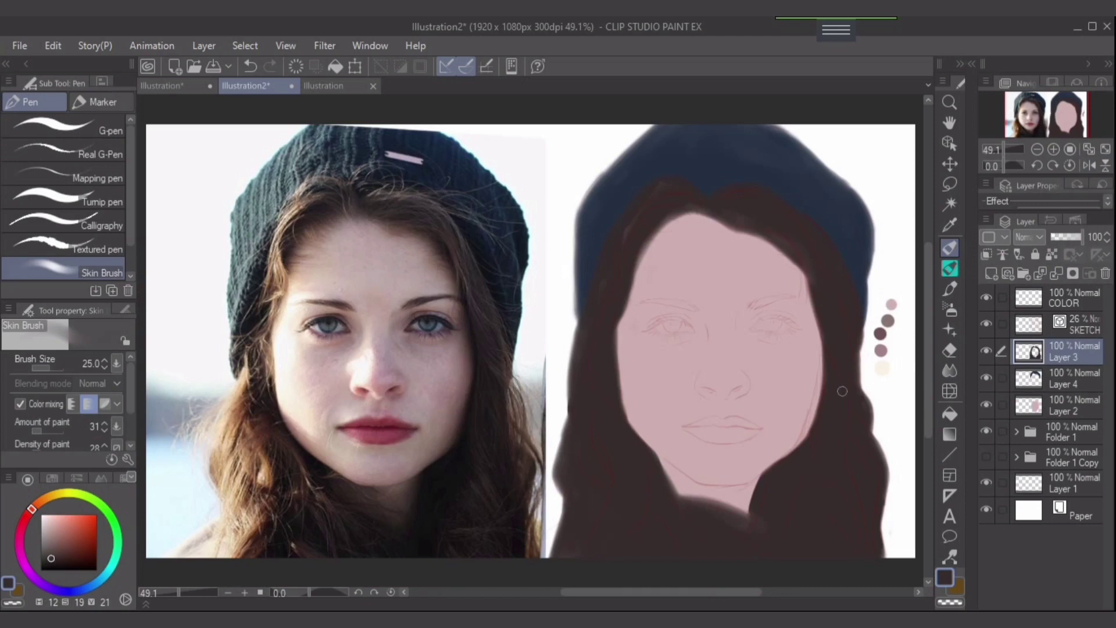
- Add a layer clipped to the skin base and shade the face's right side and forehead with sampled tones using the Skin Brush
{"action": "key", "text": "ctrl+shift+n"}
{"action": "left_click", "coordinate": [796, 411], "text": "alt"}
{"action": "key", "text": "bracketright"}
{"action": "key", "text": "bracketright"}
{"action": "key", "text": "bracketright"}
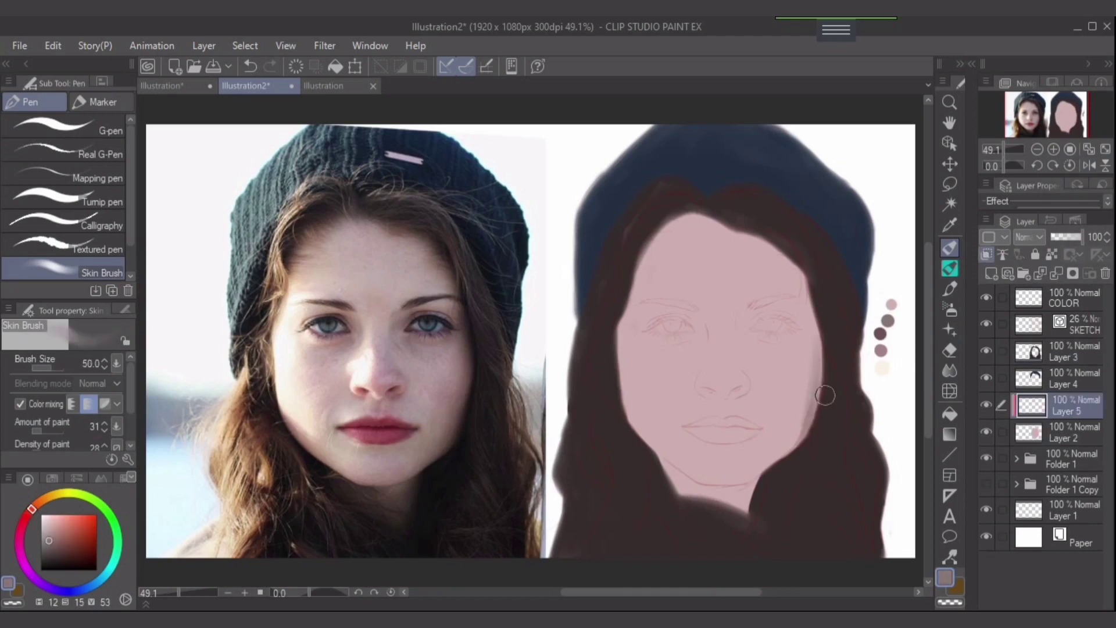
{"action": "mouse_move", "coordinate": [801, 408]}
{"action": "left_mouse_down"}
{"action": "mouse_move", "coordinate": [819, 371]}
{"action": "mouse_move", "coordinate": [703, 507]}
{"action": "mouse_move", "coordinate": [641, 458]}
{"action": "mouse_move", "coordinate": [680, 502]}
{"action": "mouse_move", "coordinate": [698, 477]}
{"action": "mouse_move", "coordinate": [612, 415]}
{"action": "mouse_move", "coordinate": [723, 454]}
{"action": "mouse_move", "coordinate": [804, 433]}
{"action": "mouse_move", "coordinate": [709, 382]}
{"action": "mouse_move", "coordinate": [718, 361]}
{"action": "mouse_move", "coordinate": [768, 335]}
{"action": "mouse_move", "coordinate": [705, 334]}
{"action": "mouse_move", "coordinate": [660, 374]}
{"action": "mouse_move", "coordinate": [662, 353]}
{"action": "mouse_move", "coordinate": [694, 408]}
{"action": "mouse_move", "coordinate": [808, 357]}
{"action": "mouse_move", "coordinate": [722, 259]}
{"action": "left_mouse_up"}
{"action": "key", "text": "bracketleft"}
{"action": "left_click", "coordinate": [706, 255], "text": "alt"}
{"action": "scroll", "coordinate": [70, 401], "scroll_direction": "down", "scroll_amount": 2}
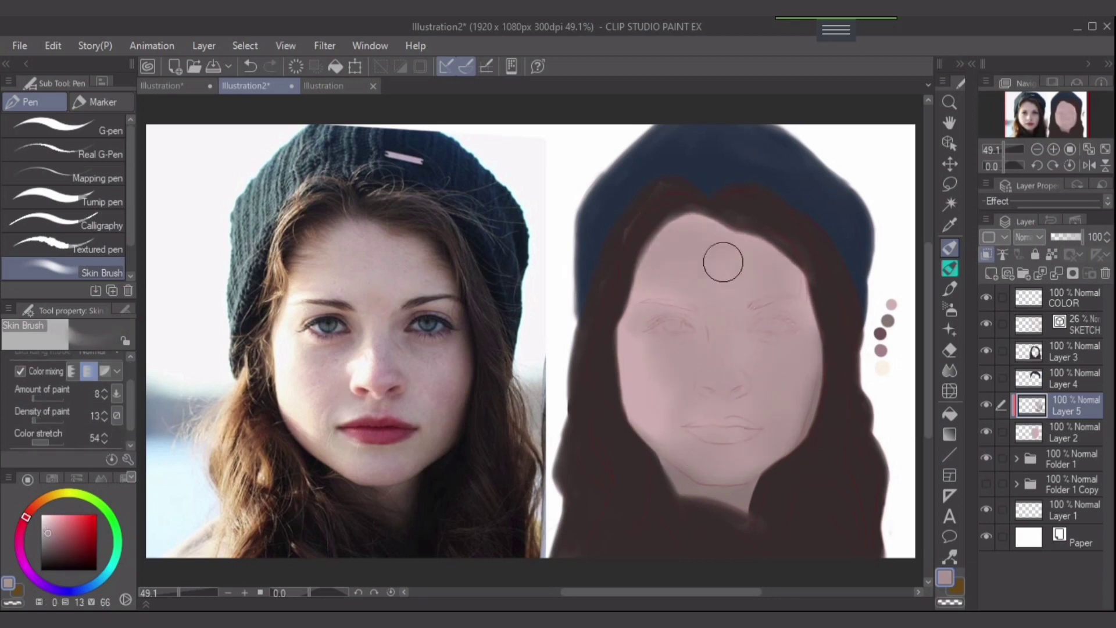
- Paint cream highlights on the left cheek, the left brow area and the bridge and tip of the nose
{"action": "left_click", "coordinate": [881, 367], "text": "alt"}
{"action": "mouse_move", "coordinate": [625, 378]}
{"action": "left_mouse_down"}
{"action": "mouse_move", "coordinate": [622, 429]}
{"action": "mouse_move", "coordinate": [653, 424]}
{"action": "mouse_move", "coordinate": [628, 302]}
{"action": "left_mouse_up"}
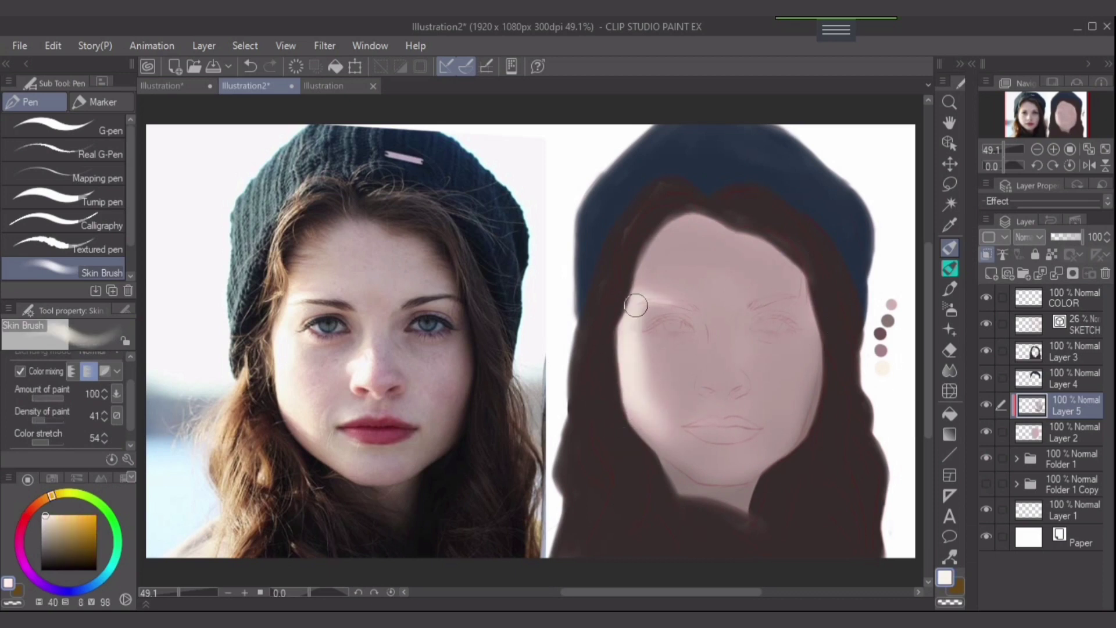
{"action": "mouse_move", "coordinate": [703, 369]}
{"action": "left_mouse_down"}
{"action": "mouse_move", "coordinate": [710, 323]}
{"action": "mouse_move", "coordinate": [704, 382]}
{"action": "left_mouse_up"}
- Paint both eye sockets in a sampled dark reddish brown and deepen the shadows on the neck and right jaw edge
{"action": "left_click", "coordinate": [731, 500], "text": "alt"}
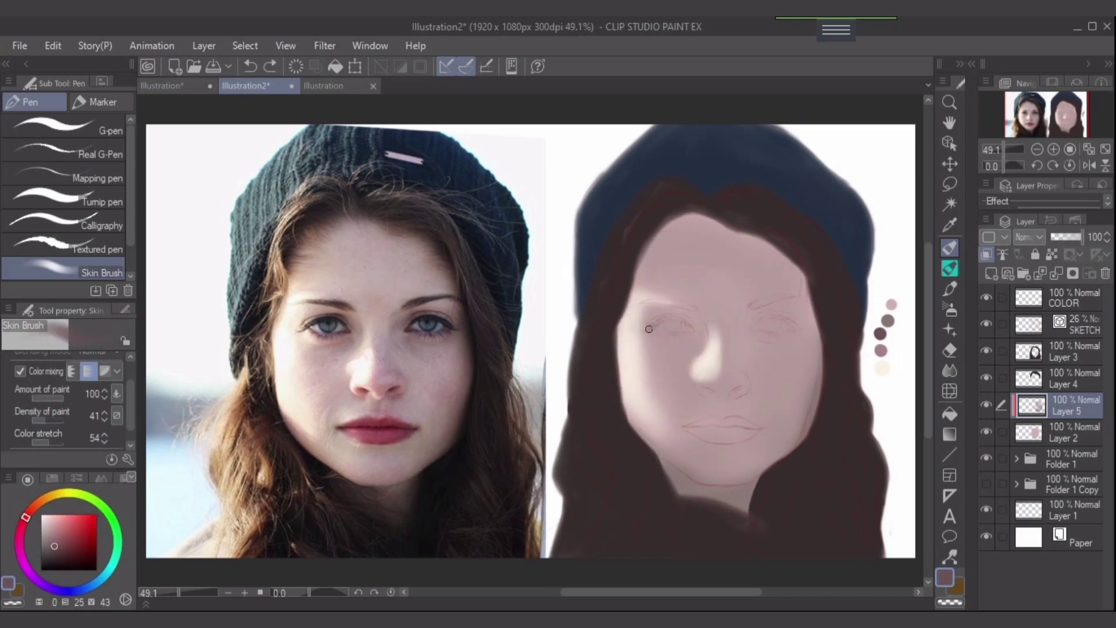
{"action": "left_click_drag", "start_coordinate": [648, 327], "coordinate": [692, 329]}
{"action": "left_click_drag", "start_coordinate": [753, 326], "coordinate": [802, 329]}
{"action": "left_click_drag", "start_coordinate": [650, 328], "coordinate": [695, 330]}
{"action": "left_click_drag", "start_coordinate": [756, 326], "coordinate": [773, 331]}
{"action": "mouse_move", "coordinate": [755, 503]}
{"action": "left_mouse_down"}
{"action": "mouse_move", "coordinate": [667, 477]}
{"action": "mouse_move", "coordinate": [636, 432]}
{"action": "mouse_move", "coordinate": [692, 475]}
{"action": "mouse_move", "coordinate": [609, 410]}
{"action": "mouse_move", "coordinate": [721, 482]}
{"action": "mouse_move", "coordinate": [678, 460]}
{"action": "mouse_move", "coordinate": [820, 423]}
{"action": "mouse_move", "coordinate": [816, 438]}
{"action": "mouse_move", "coordinate": [828, 320]}
{"action": "mouse_move", "coordinate": [829, 356]}
{"action": "mouse_move", "coordinate": [816, 296]}
{"action": "mouse_move", "coordinate": [628, 257]}
{"action": "mouse_move", "coordinate": [723, 203]}
{"action": "mouse_move", "coordinate": [835, 356]}
{"action": "left_mouse_up"}
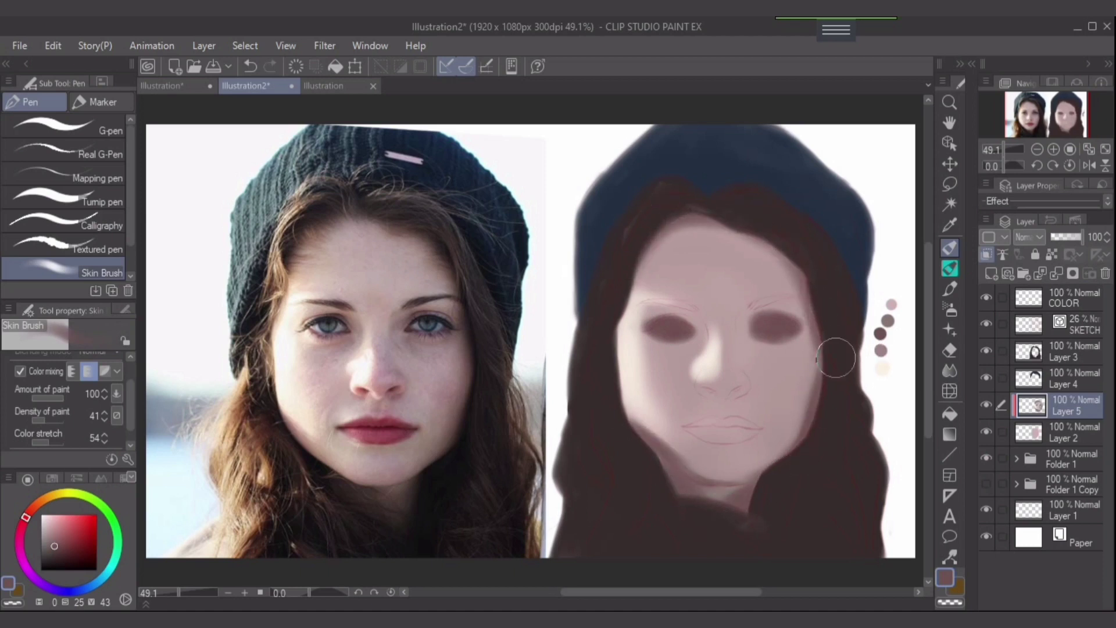
- Blend sampled skin tones under the chin, down the nose's right side and beneath its tip with the Skin Brush
{"action": "left_click", "coordinate": [443, 424], "text": "alt"}
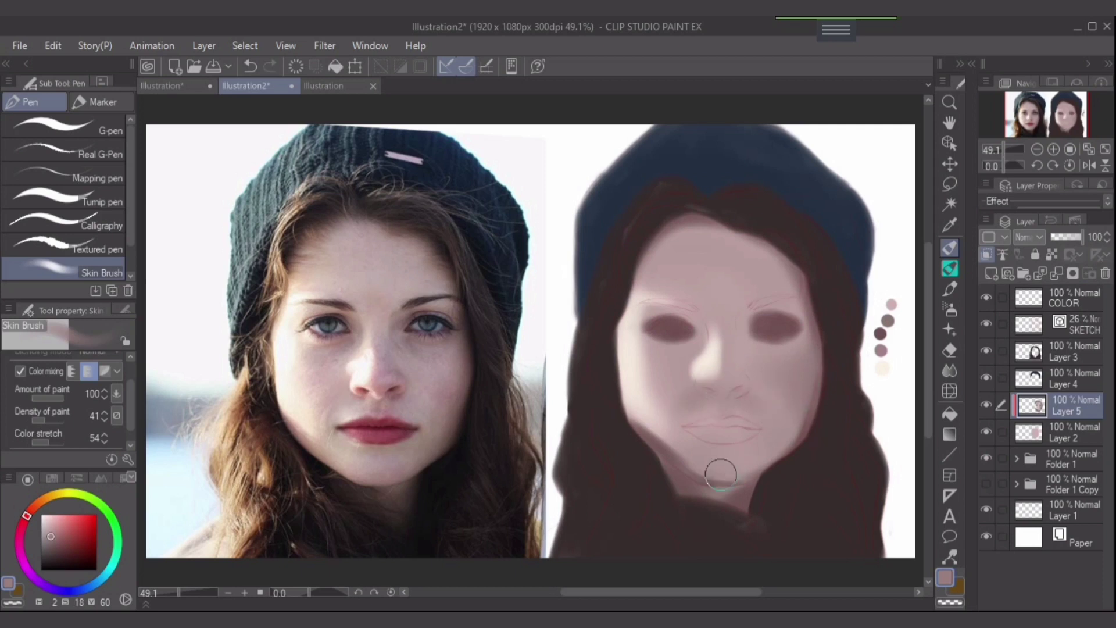
{"action": "mouse_move", "coordinate": [717, 468]}
{"action": "left_mouse_down"}
{"action": "mouse_move", "coordinate": [750, 426]}
{"action": "mouse_move", "coordinate": [718, 461]}
{"action": "left_mouse_up"}
{"action": "left_click", "coordinate": [872, 367], "text": "alt"}
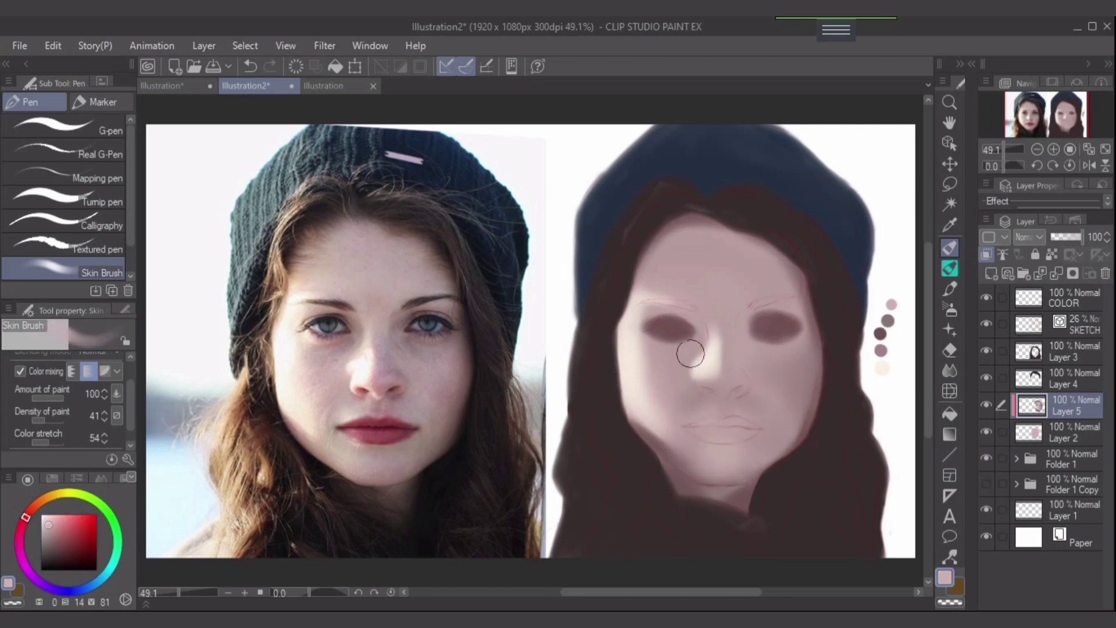
{"action": "left_click", "coordinate": [668, 363], "text": "alt"}
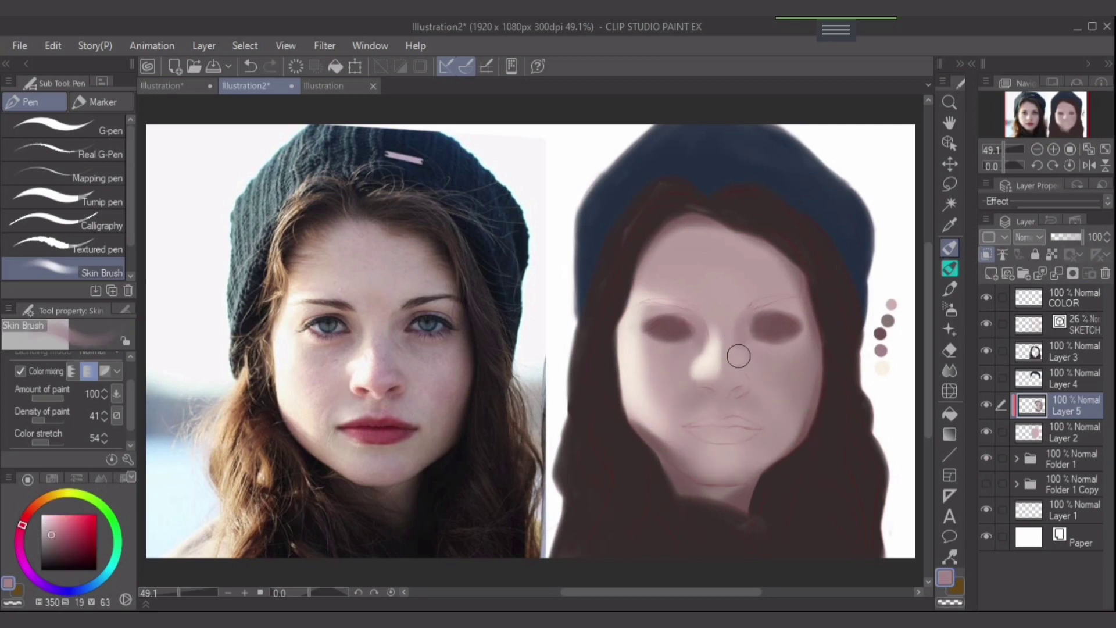
{"action": "mouse_move", "coordinate": [738, 355]}
{"action": "left_mouse_down"}
{"action": "mouse_move", "coordinate": [741, 399]}
{"action": "mouse_move", "coordinate": [709, 397]}
{"action": "mouse_move", "coordinate": [731, 395]}
{"action": "left_mouse_up"}
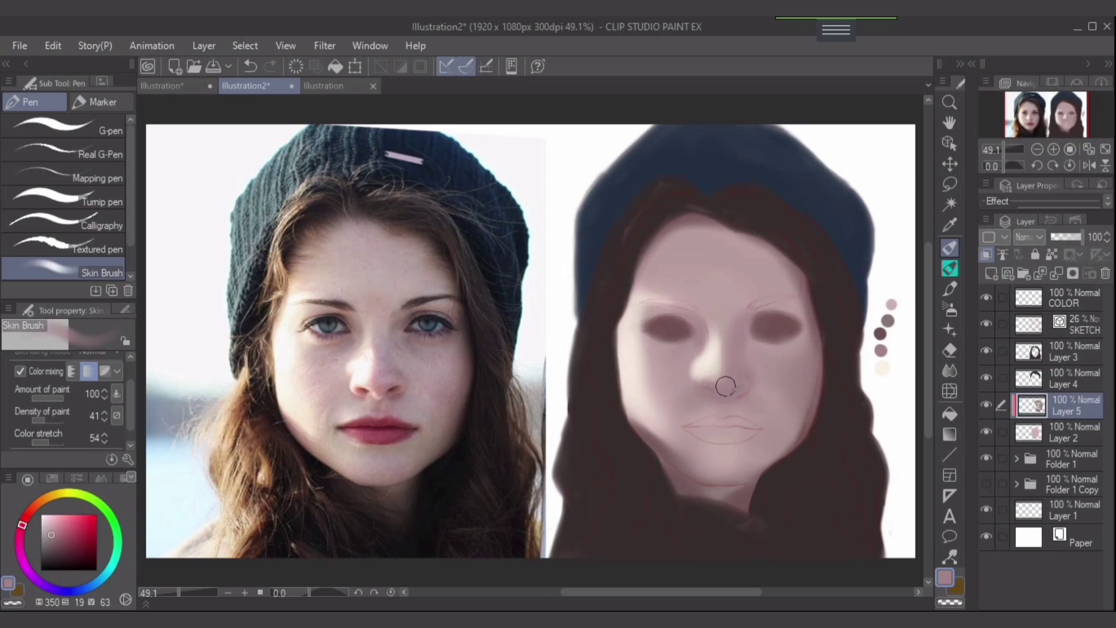
{"action": "left_click", "coordinate": [647, 249], "text": "alt"}
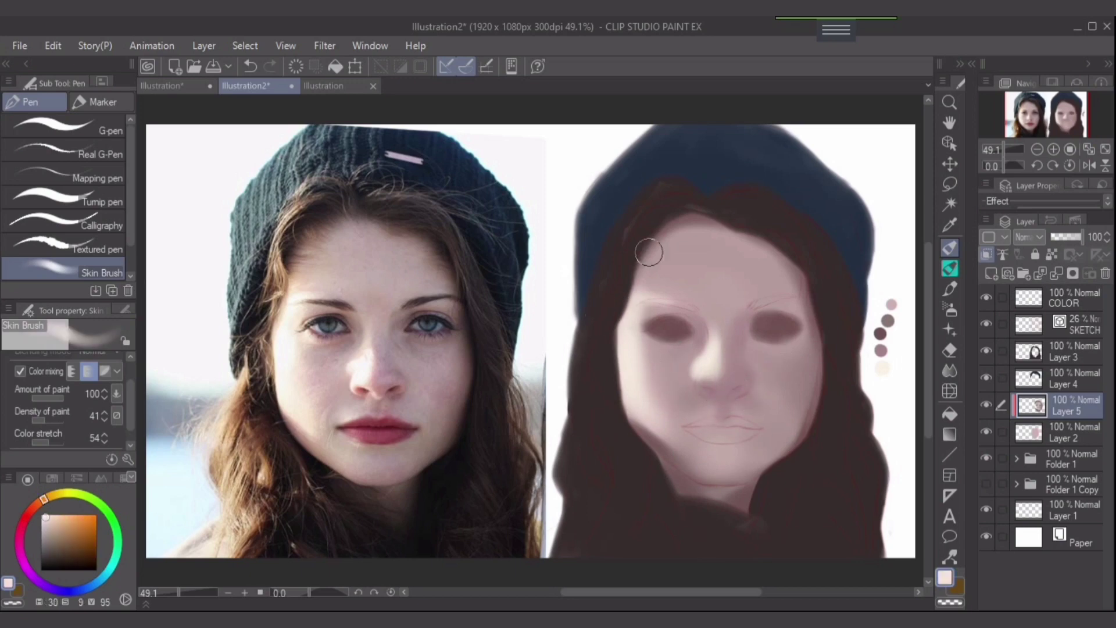
- Build up both eye sockets and paint both eyebrows in a sampled dark reddish brown
{"action": "left_click", "coordinate": [872, 399], "text": "alt"}
{"action": "scroll", "coordinate": [765, 327], "scroll_direction": "up", "scroll_amount": 3}
{"action": "left_click_drag", "start_coordinate": [733, 322], "coordinate": [767, 328]}
{"action": "left_click_drag", "start_coordinate": [512, 316], "coordinate": [576, 340]}
{"action": "mouse_move", "coordinate": [700, 276]}
{"action": "left_mouse_down"}
{"action": "mouse_move", "coordinate": [710, 266]}
{"action": "mouse_move", "coordinate": [720, 282]}
{"action": "mouse_move", "coordinate": [790, 253]}
{"action": "left_mouse_up"}
{"action": "left_click_drag", "start_coordinate": [486, 267], "coordinate": [599, 281]}
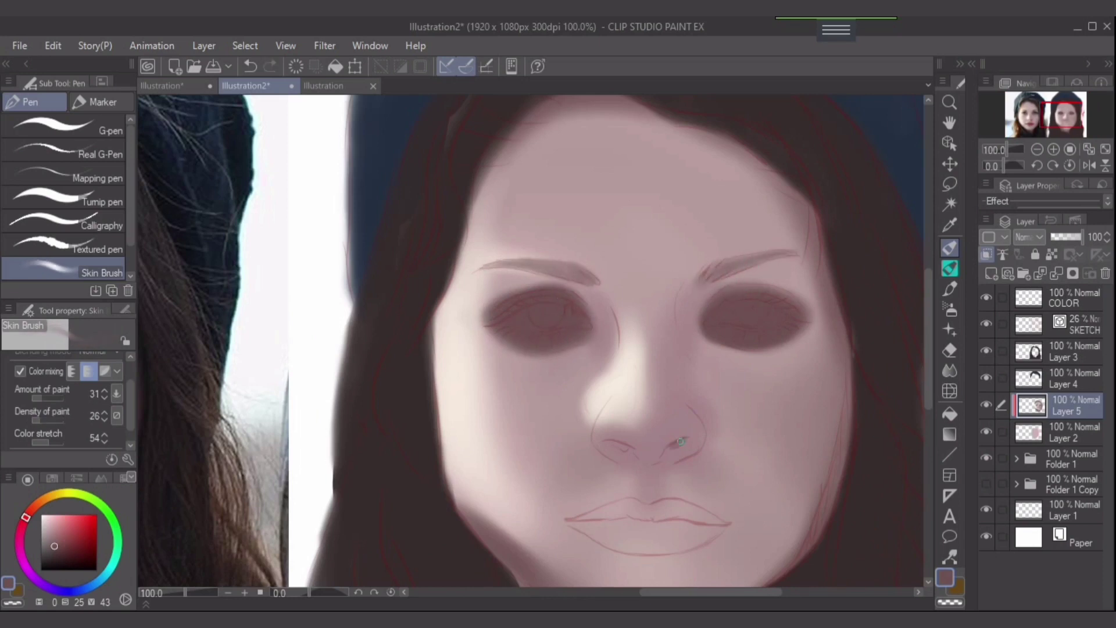
- Shade both nostrils in reddish brown and add a reddish-brown G-pen swatch beside the portrait on the skin base layer
{"action": "left_click", "coordinate": [624, 452], "text": "alt"}
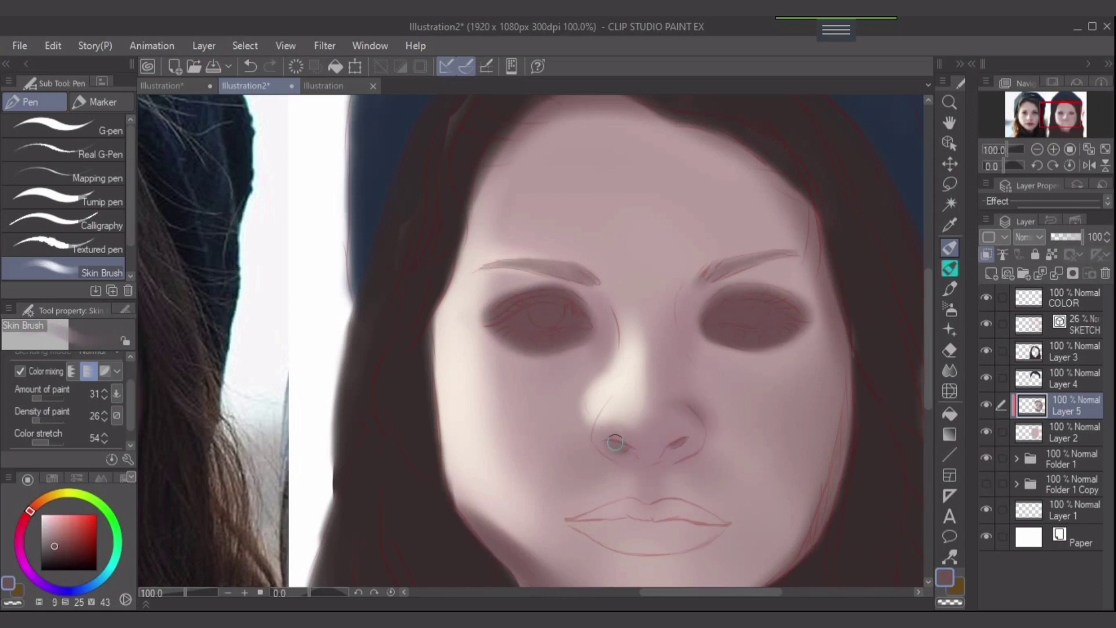
{"action": "key", "text": "ctrl+z"}
{"action": "key", "text": "alt+bracketleft"}
{"action": "left_click", "coordinate": [317, 300]}
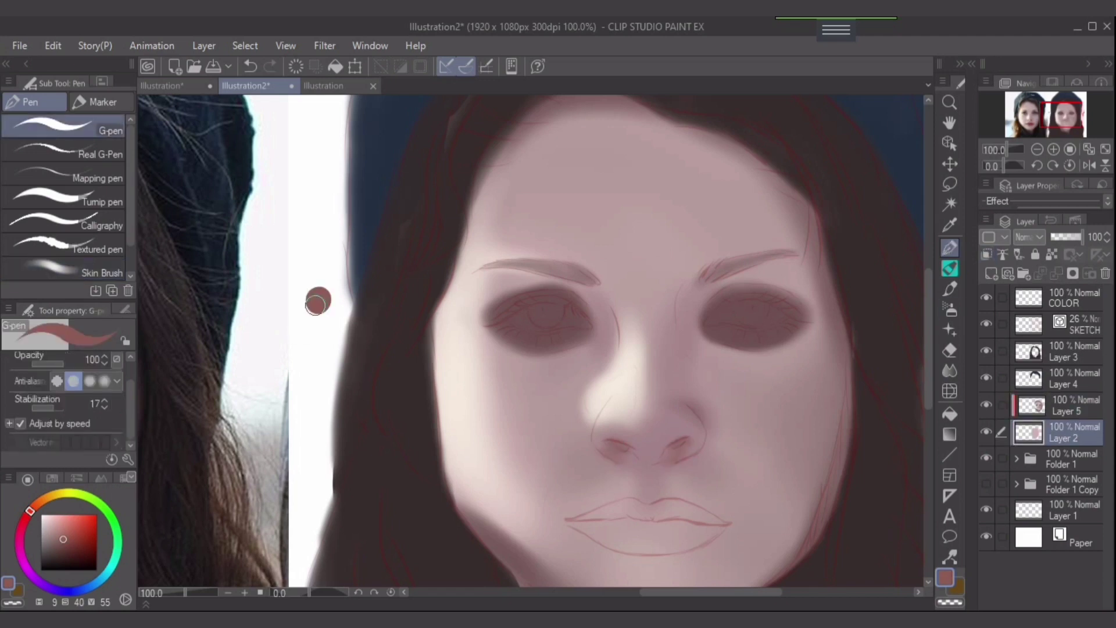
{"action": "left_click", "coordinate": [619, 445], "text": "alt"}
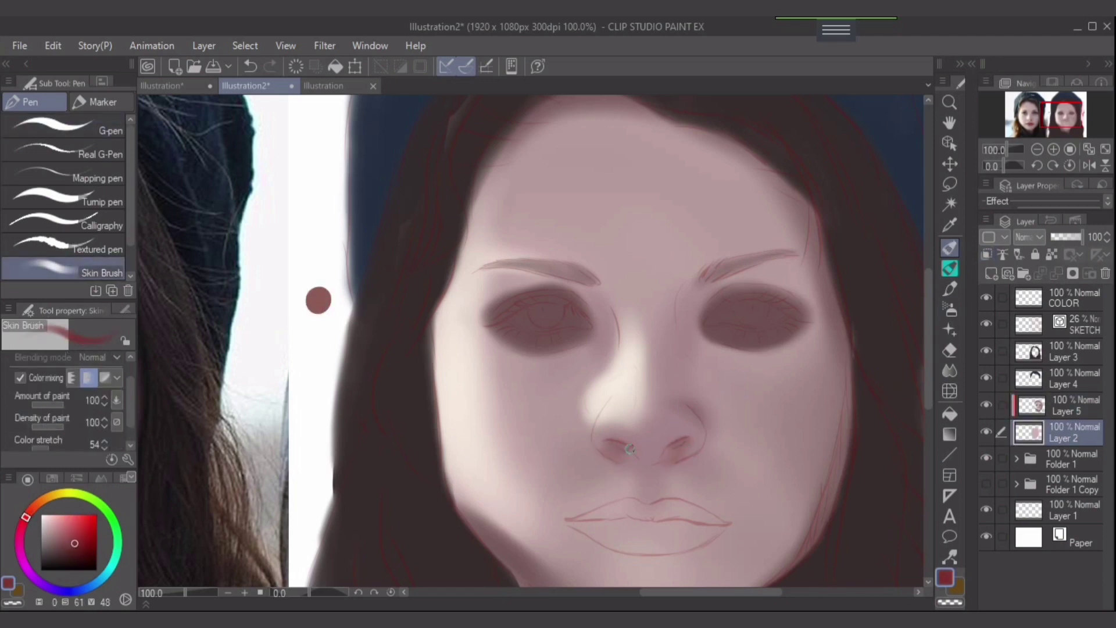
{"action": "key", "text": "alt+bracketright"}
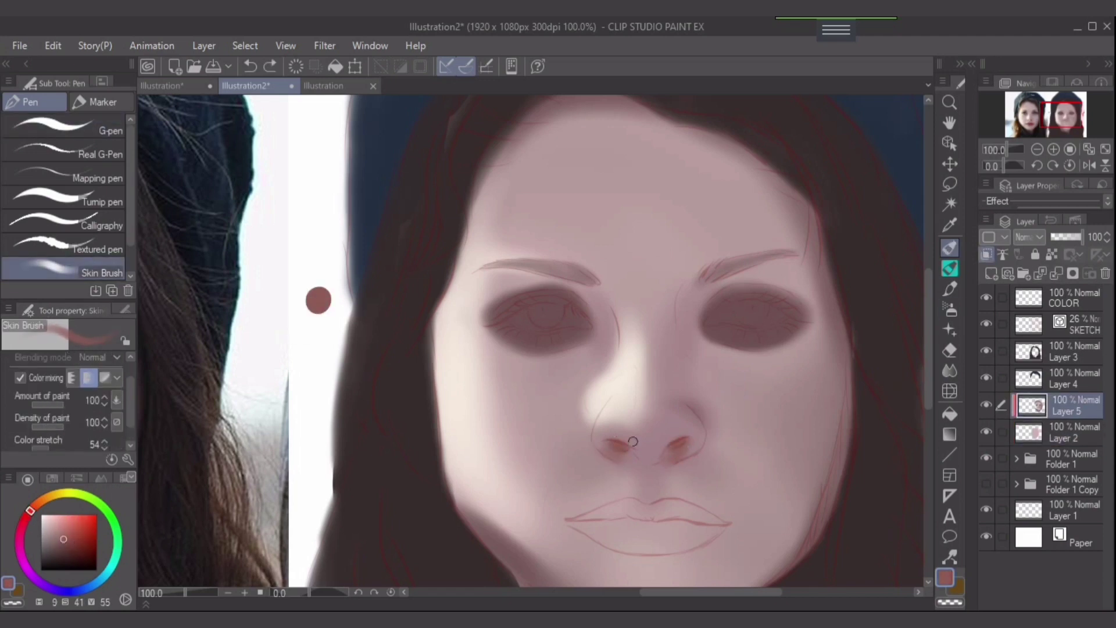
- Soften the lower edges of both eye sockets with a translucent reddish-brown tone using the Skin Brush
{"action": "key", "text": "ctrl+minus"}
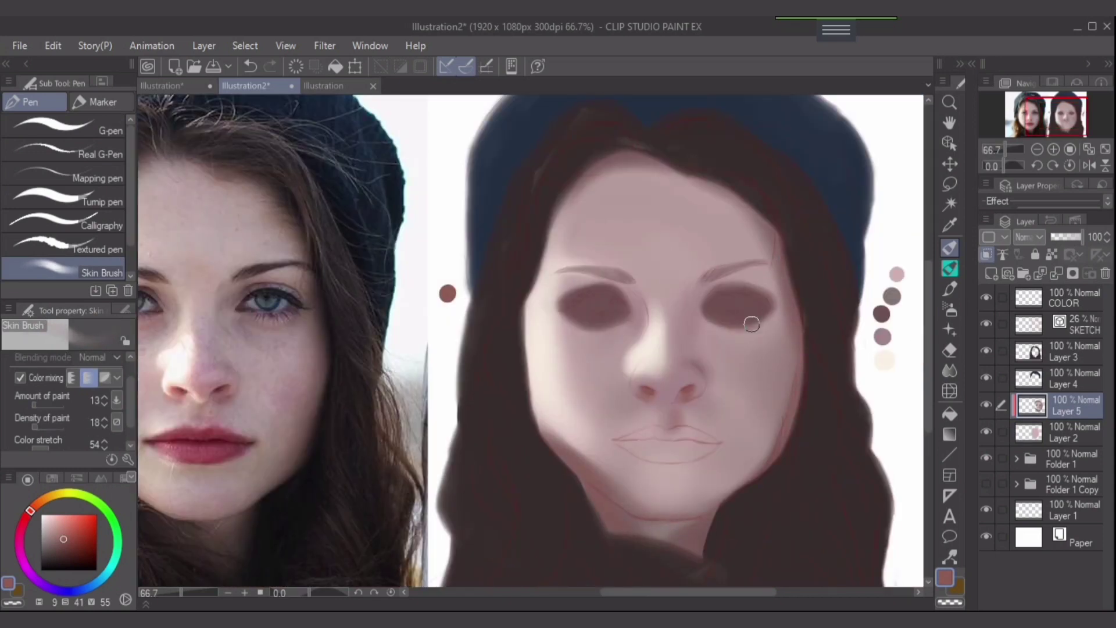
{"action": "mouse_move", "coordinate": [727, 328]}
{"action": "left_mouse_down"}
{"action": "mouse_move", "coordinate": [772, 331]}
{"action": "mouse_move", "coordinate": [760, 324]}
{"action": "left_mouse_up"}
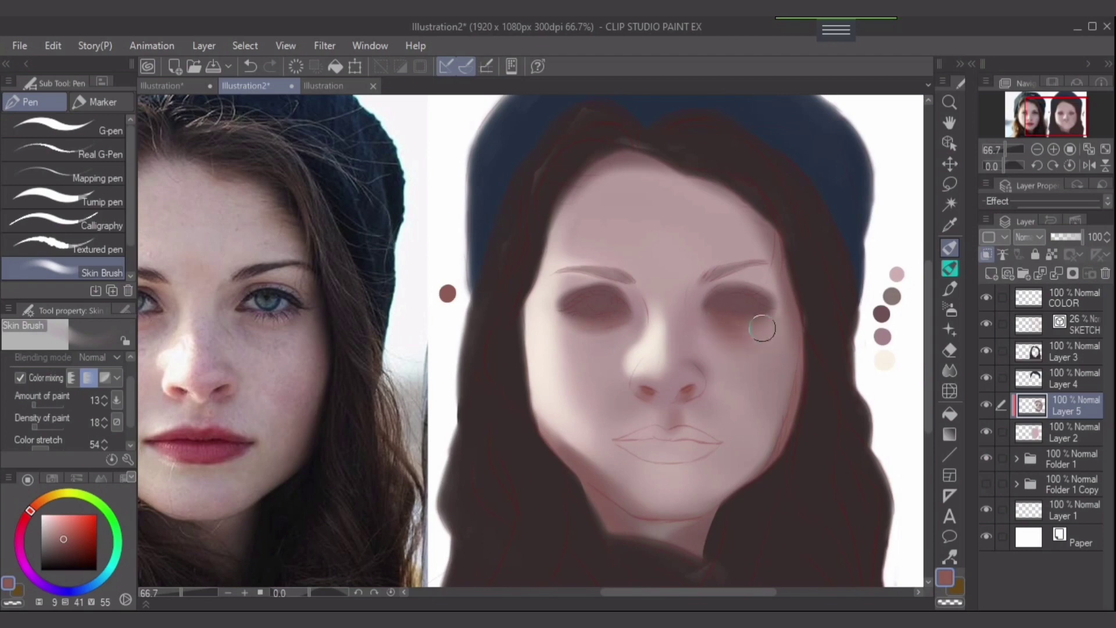
{"action": "scroll", "coordinate": [756, 325], "scroll_direction": "down", "scroll_amount": 2}
{"action": "scroll", "coordinate": [706, 293], "scroll_direction": "up", "scroll_amount": 2}
{"action": "left_click_drag", "start_coordinate": [654, 321], "coordinate": [717, 306]}
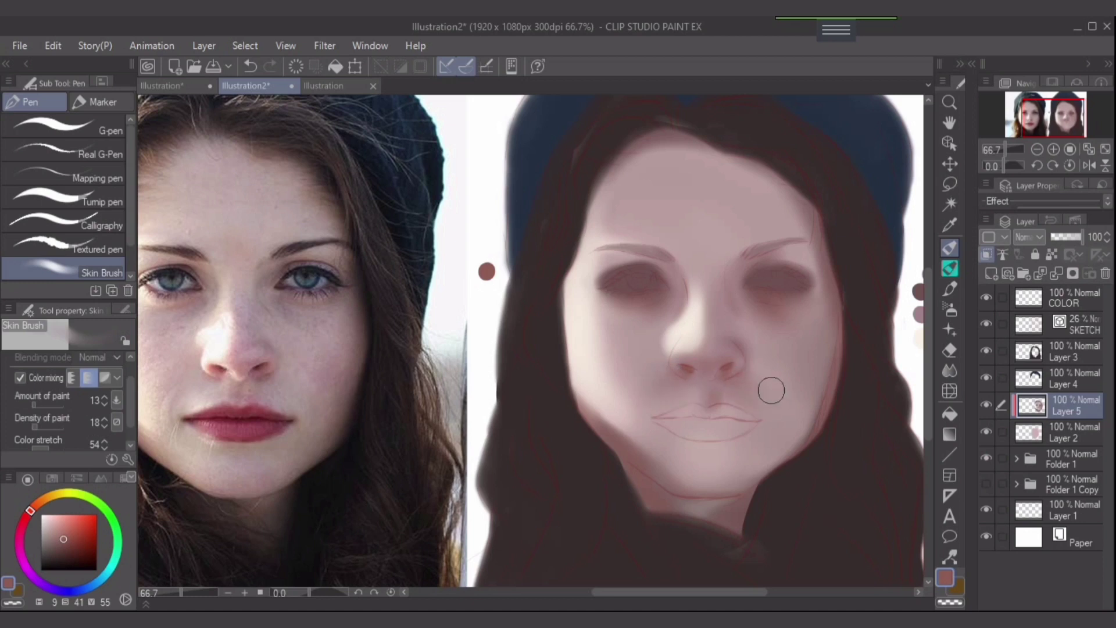
- Darken the neck's left side under the jaw with a sampled dark brown using a larger Skin Brush
{"action": "left_click", "coordinate": [810, 263], "text": "alt"}
{"action": "scroll", "coordinate": [662, 156], "scroll_direction": "down", "scroll_amount": 1}
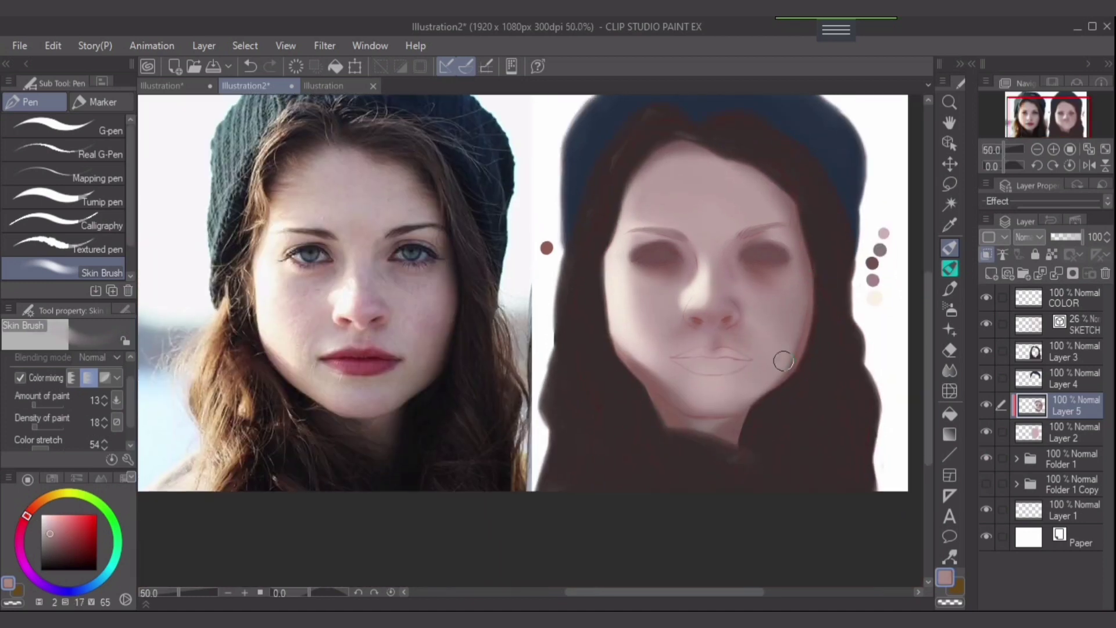
{"action": "left_click", "coordinate": [706, 398], "text": "alt"}
{"action": "left_click", "coordinate": [667, 425], "text": "alt"}
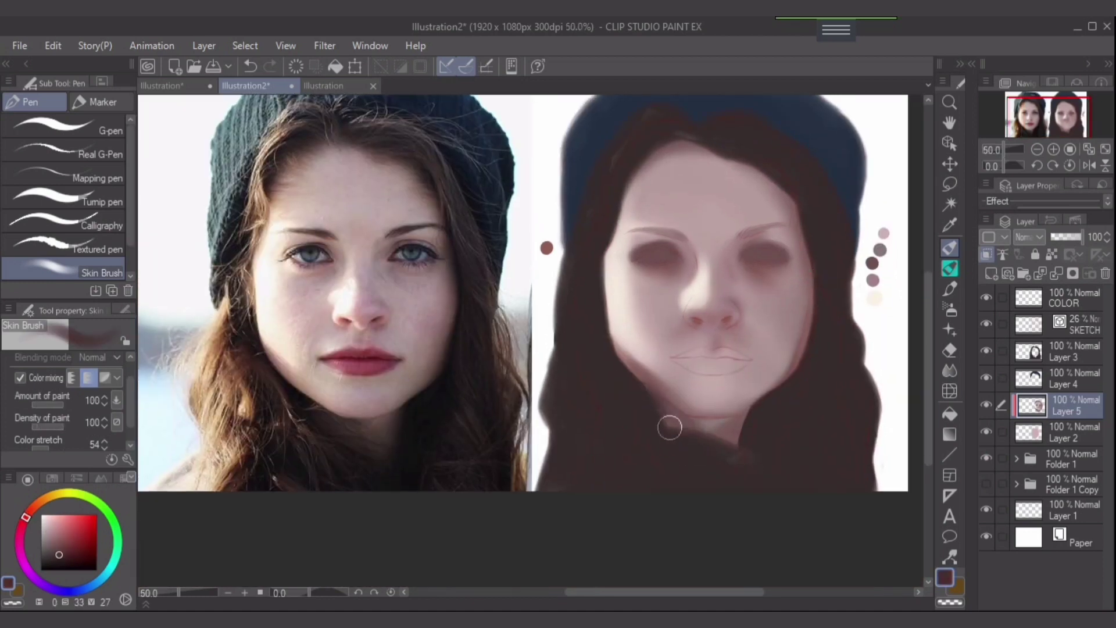
{"action": "key", "text": "bracketright"}
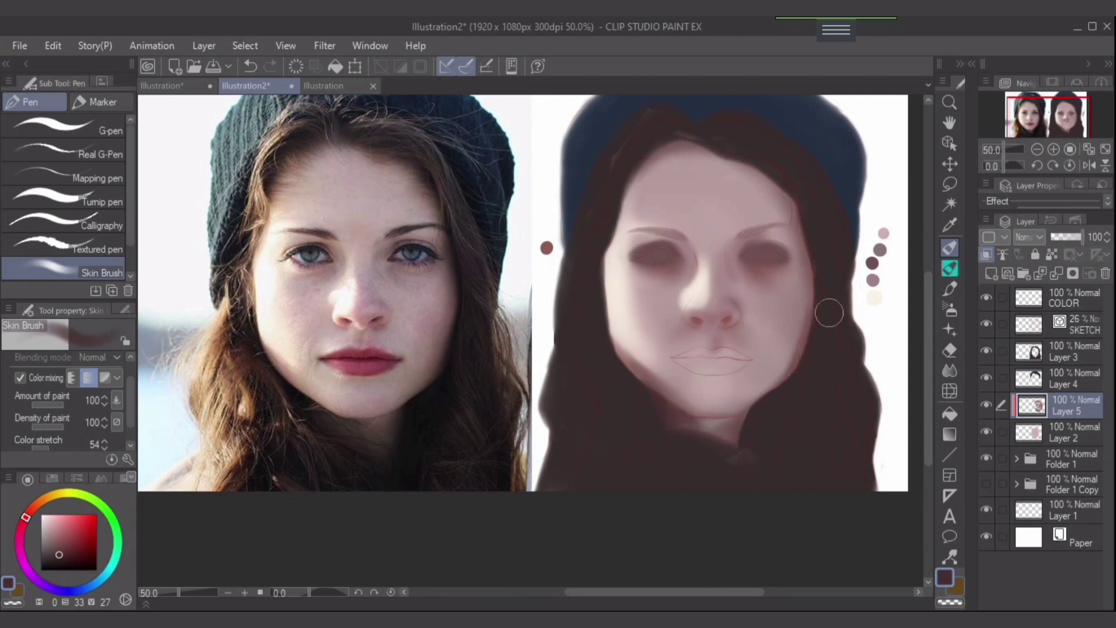
- Blend sampled reddish-brown tones along the right and left edges of the face
{"action": "left_click", "coordinate": [803, 339], "text": "alt"}
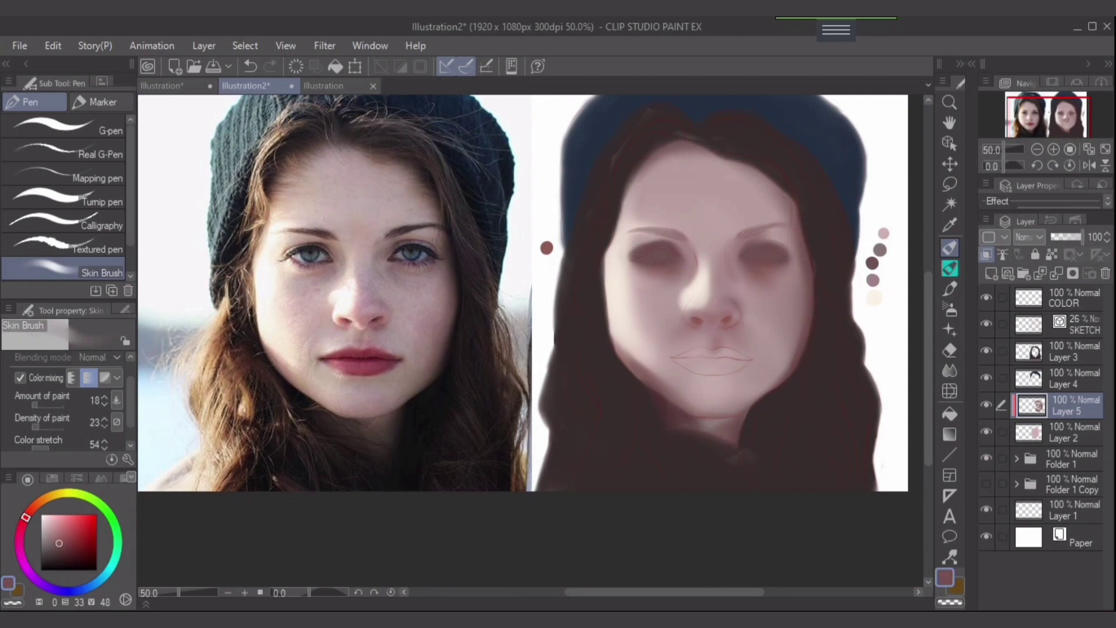
{"action": "key", "text": "bracketleft"}
{"action": "left_click", "coordinate": [816, 343], "text": "alt"}
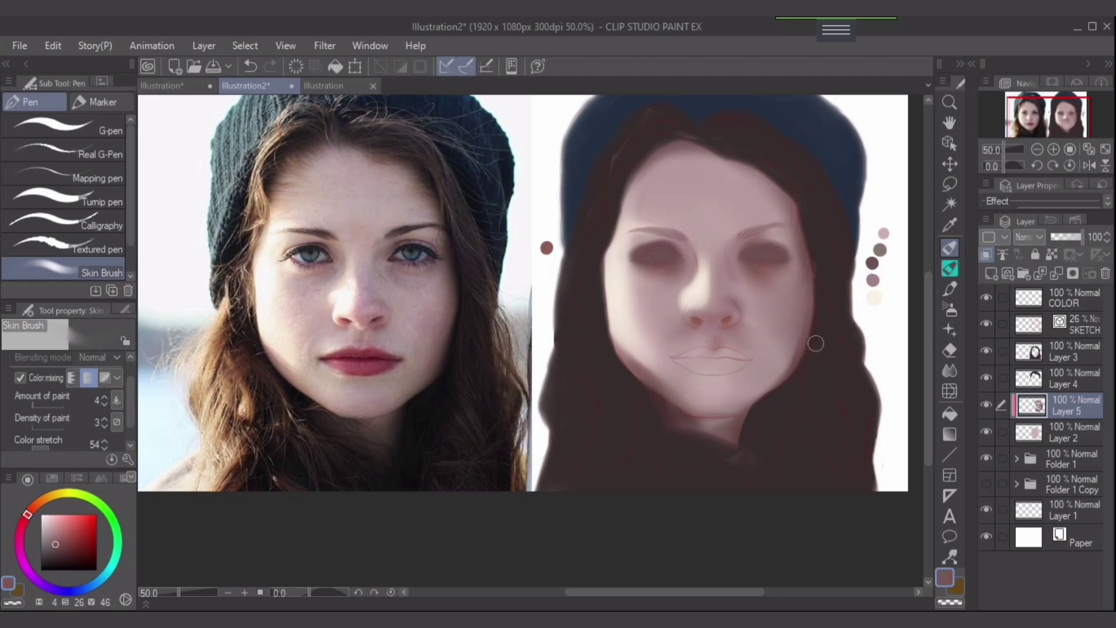
{"action": "left_click", "coordinate": [886, 280], "text": "alt"}
{"action": "mouse_move", "coordinate": [597, 372]}
{"action": "left_mouse_down"}
{"action": "mouse_move", "coordinate": [602, 265]}
{"action": "mouse_move", "coordinate": [609, 273]}
{"action": "left_mouse_up"}
{"action": "left_click_drag", "start_coordinate": [617, 260], "coordinate": [615, 185]}
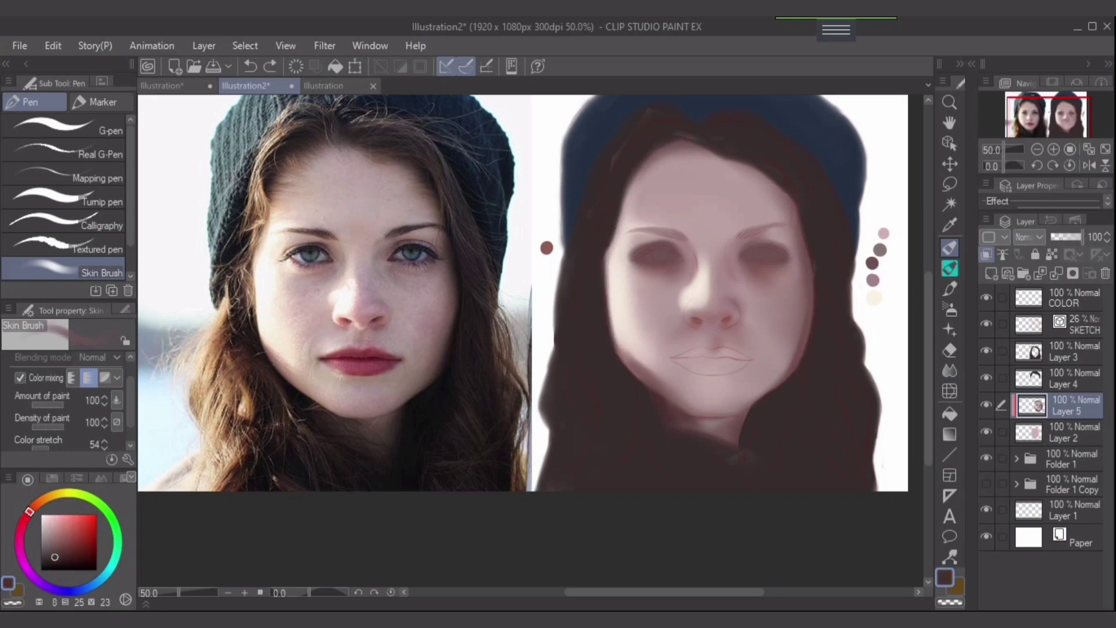
- Deepen the shadow on the neck's right side beneath the jaw with sampled dark browns
{"action": "left_click", "coordinate": [753, 409], "text": "alt"}
{"action": "key", "text": "bracketright"}
{"action": "left_click", "coordinate": [747, 427], "text": "alt"}
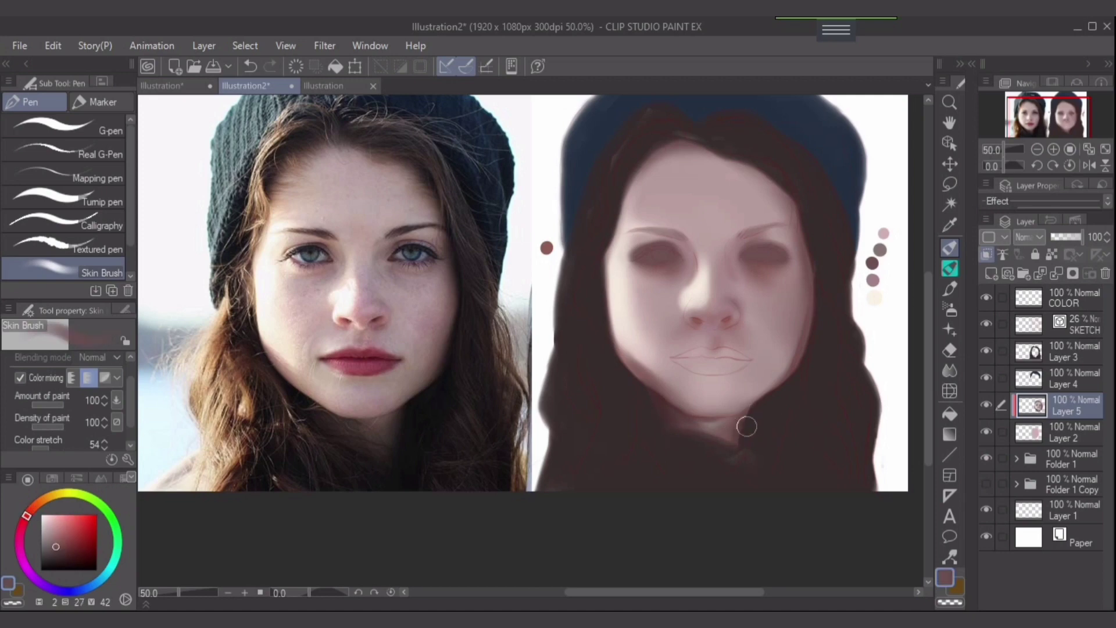
- Try to erase the hair's edge below the neck on Layer 3 with the Soft eraser
{"action": "scroll", "coordinate": [747, 427], "scroll_direction": "up", "scroll_amount": 3}
{"action": "key", "text": "e"}
{"action": "key", "text": "alt+bracketright"}
{"action": "key", "text": "alt+bracketright"}
{"action": "left_click_drag", "start_coordinate": [669, 363], "coordinate": [672, 403]}
{"action": "scroll", "coordinate": [671, 404], "scroll_direction": "down", "scroll_amount": 3}
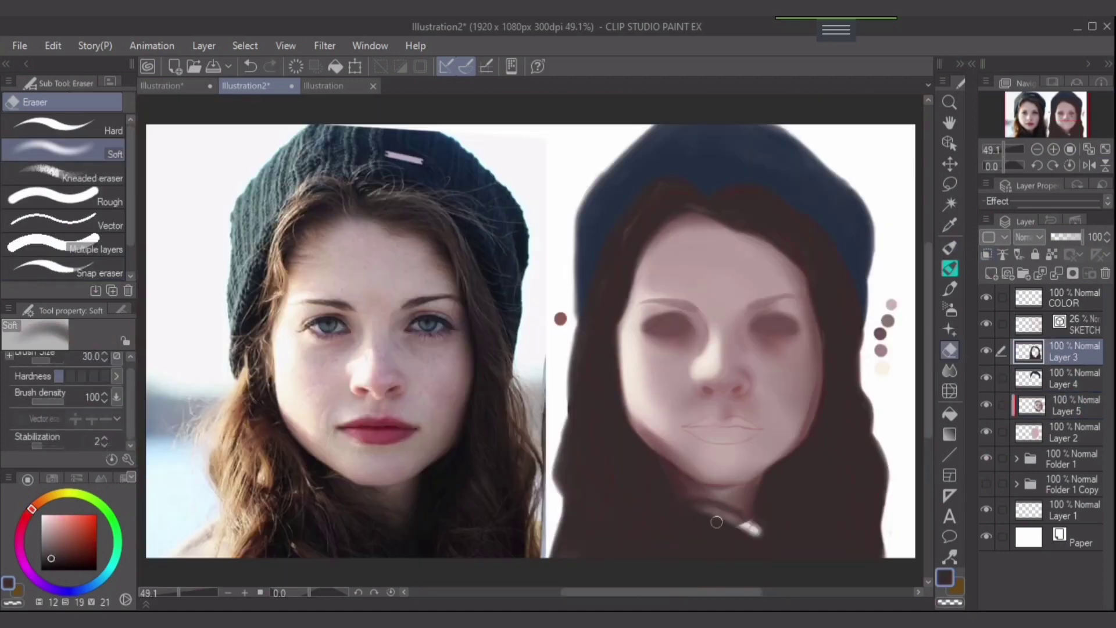
{"action": "key", "text": "b"}
{"action": "key", "text": "alt+bracketleft"}
{"action": "key", "text": "alt+bracketleft"}
{"action": "key", "text": "e"}
{"action": "key", "text": "ctrl+z"}
{"action": "key", "text": "ctrl+z"}
{"action": "key", "text": "ctrl+z"}
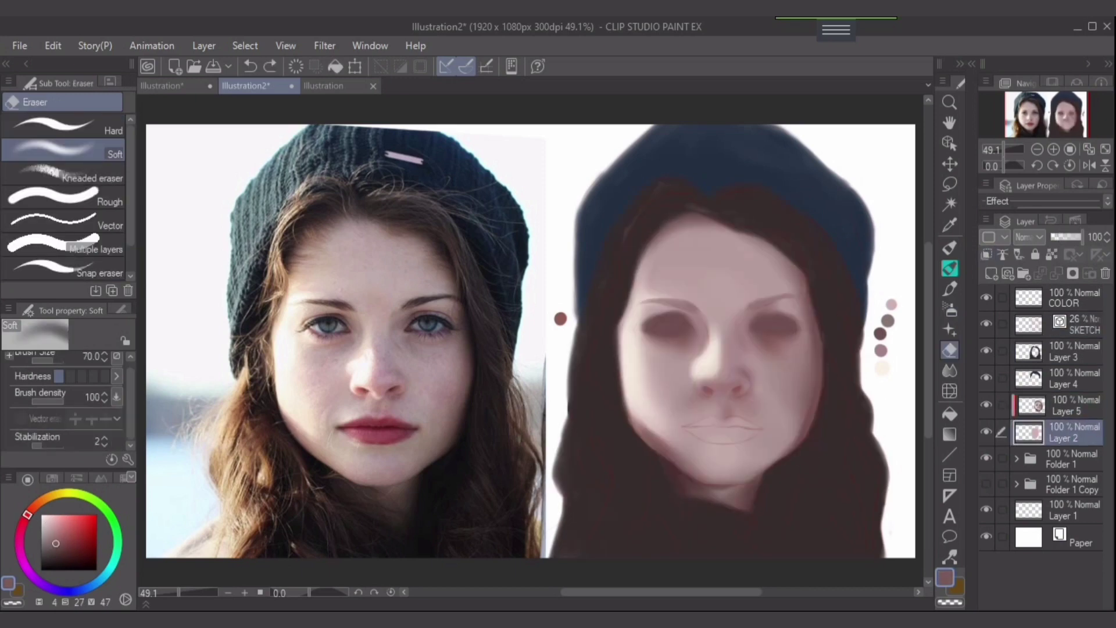
{"action": "key", "text": "b"}
{"action": "key", "text": "ctrl+y"}
{"action": "key", "text": "ctrl+y"}
{"action": "key", "text": "ctrl+y"}
- Paint dark cores in both nostrils and red rims around them with a small Skin Brush
{"action": "key", "text": "p"}
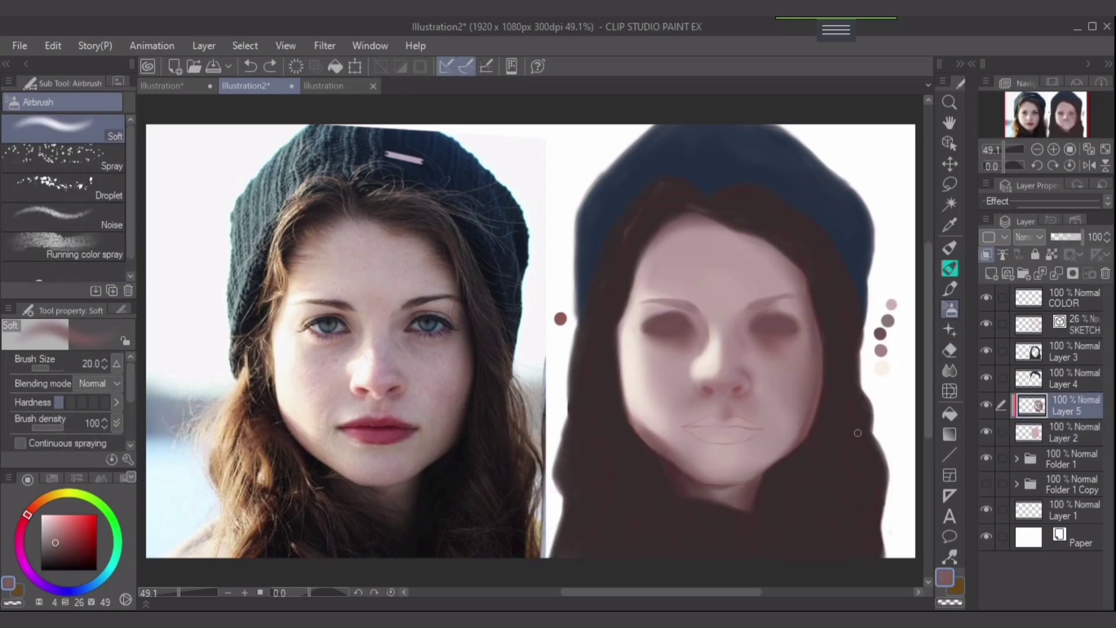
{"action": "scroll", "coordinate": [739, 388], "scroll_direction": "up", "scroll_amount": 4}
{"action": "left_click_drag", "start_coordinate": [731, 391], "coordinate": [744, 384]}
{"action": "left_click_drag", "start_coordinate": [607, 386], "coordinate": [620, 400]}
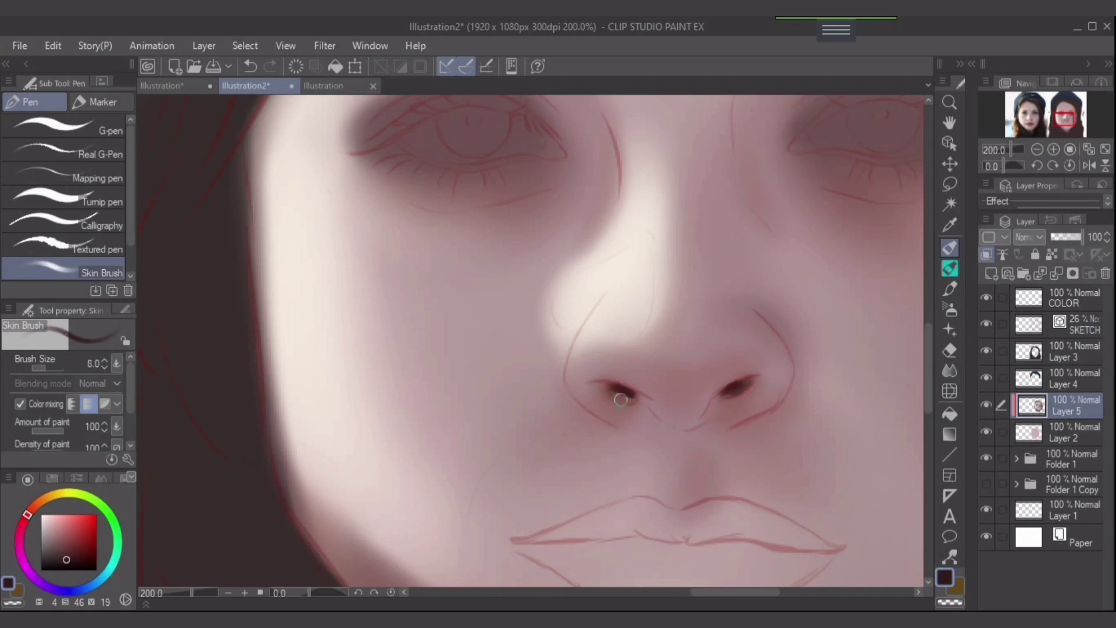
{"action": "left_click", "coordinate": [606, 406], "text": "alt"}
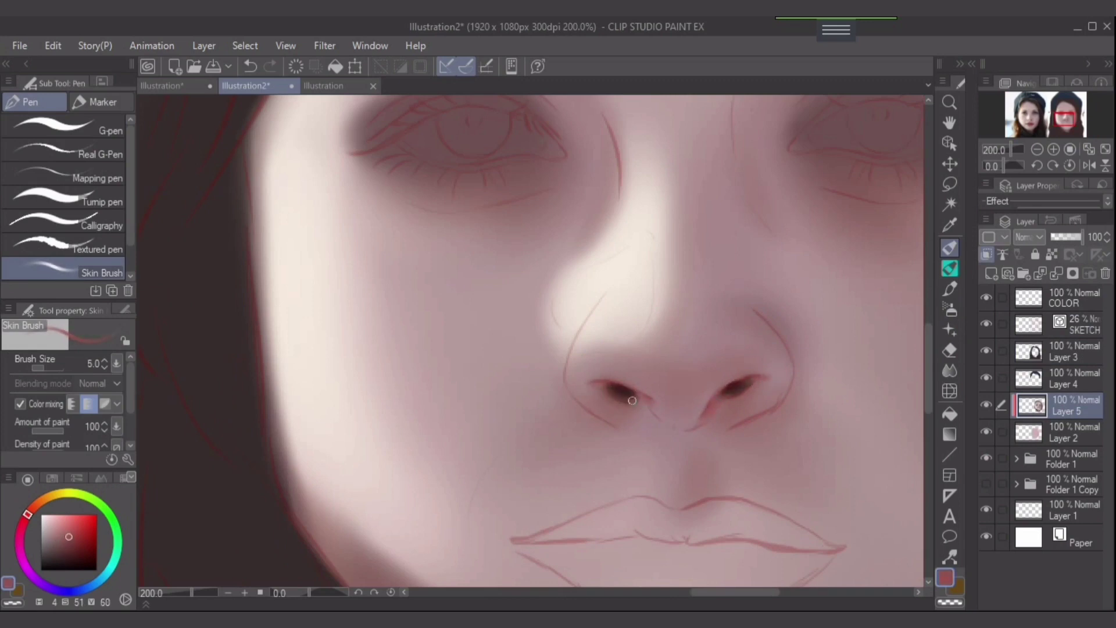
{"action": "left_click", "coordinate": [615, 387], "text": "alt"}
{"action": "key", "text": "bracketright"}
{"action": "left_click", "coordinate": [633, 414], "text": "alt"}
{"action": "key", "text": "bracketright"}
{"action": "key", "text": "bracketright"}
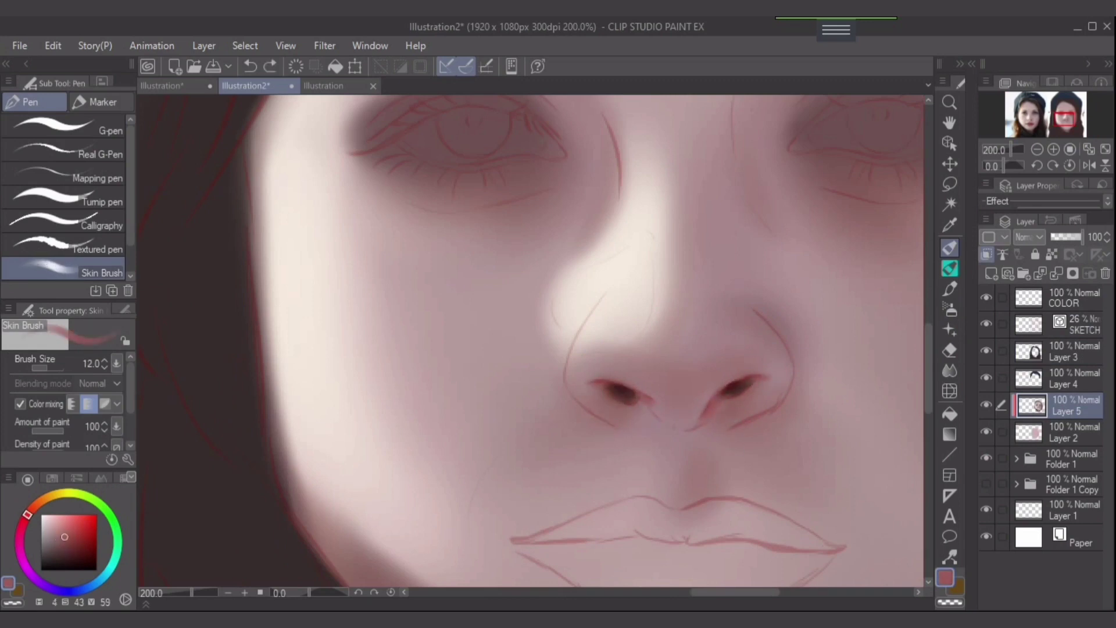
- Define the outer edge of the nose's right wing in the sampled red with a finer Skin Brush
{"action": "key", "text": "bracketleft"}
{"action": "key", "text": "bracketleft"}
{"action": "key", "text": "bracketleft"}
{"action": "key", "text": "bracketleft"}
{"action": "key", "text": "bracketleft"}
{"action": "key", "text": "bracketleft"}
{"action": "left_click_drag", "start_coordinate": [786, 353], "coordinate": [779, 409]}
{"action": "key", "text": "bracketleft"}
{"action": "key", "text": "bracketleft"}
{"action": "key", "text": "bracketleft"}
{"action": "key", "text": "bracketleft"}
{"action": "key", "text": "bracketleft"}
- Undo the last stroke and shade beneath the lower lip in a warm orange-brown with a Skin Brush sized 40
{"action": "scroll", "coordinate": [601, 417], "scroll_direction": "down", "scroll_amount": 6}
{"action": "key", "text": "bracketright"}
{"action": "key", "text": "bracketright"}
{"action": "key", "text": "bracketright"}
{"action": "key", "text": "bracketright"}
{"action": "key", "text": "bracketright"}
{"action": "key", "text": "bracketright"}
{"action": "key", "text": "bracketright"}
{"action": "key", "text": "bracketright"}
{"action": "key", "text": "bracketright"}
{"action": "key", "text": "bracketright"}
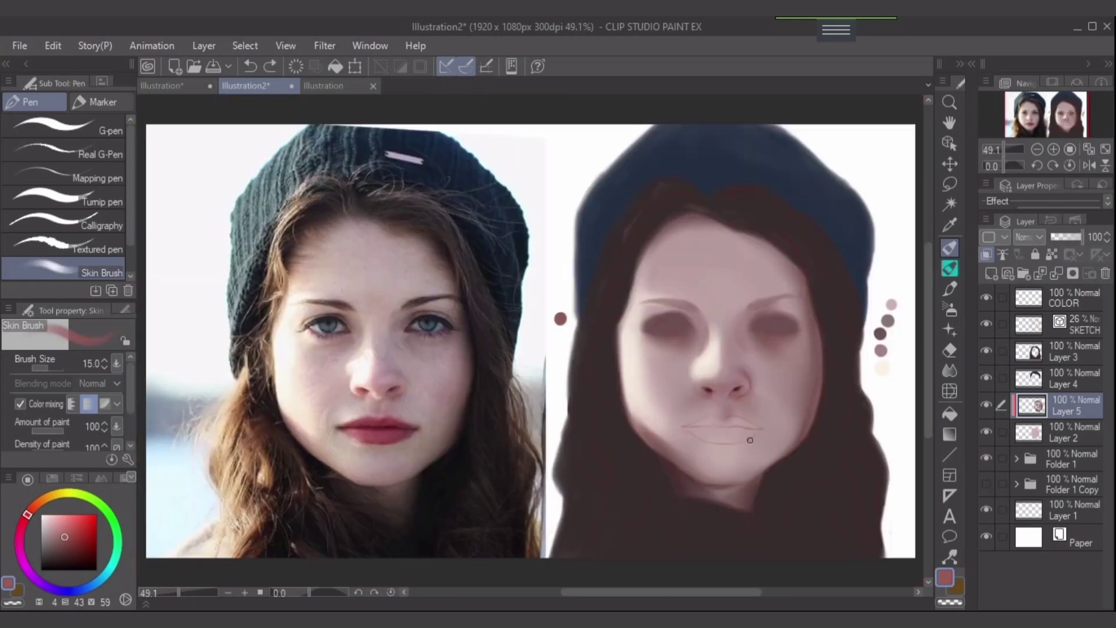
{"action": "key", "text": "ctrl+z"}
{"action": "left_click", "coordinate": [735, 468], "text": "alt"}
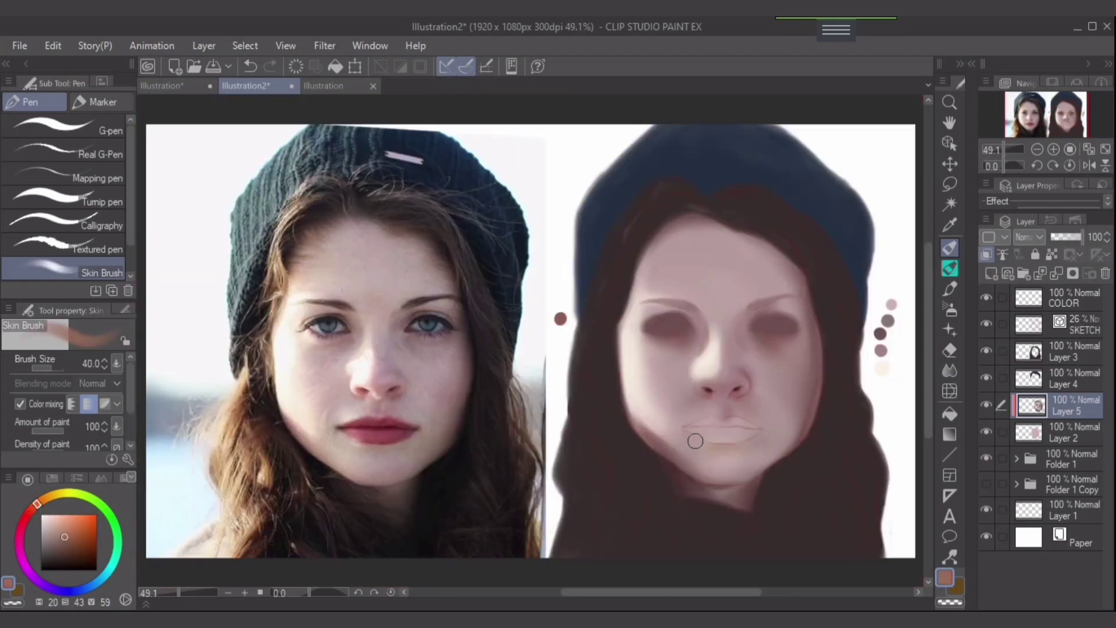
{"action": "left_click", "coordinate": [668, 401], "text": "alt"}
{"action": "key", "text": "bracketright"}
{"action": "key", "text": "bracketright"}
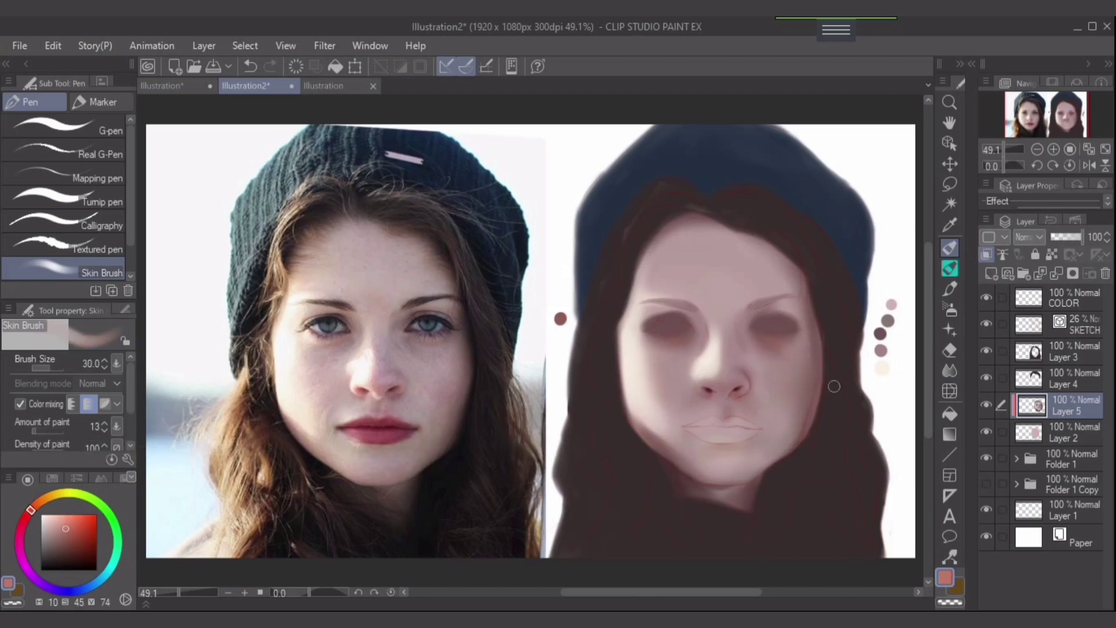
- Tint the left jaw edge with sampled warm reddish tones using the Soft airbrush
{"action": "key", "text": "b"}
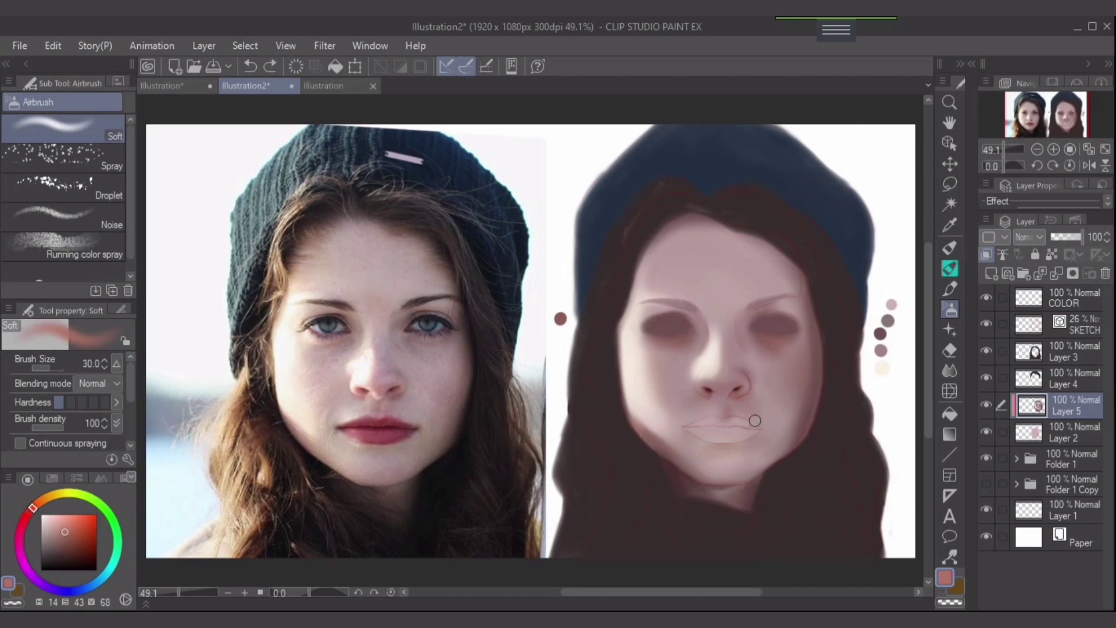
{"action": "left_click", "coordinate": [625, 421], "text": "alt"}
{"action": "key", "text": "bracketleft"}
{"action": "key", "text": "bracketleft"}
{"action": "left_click", "coordinate": [660, 448], "text": "alt"}
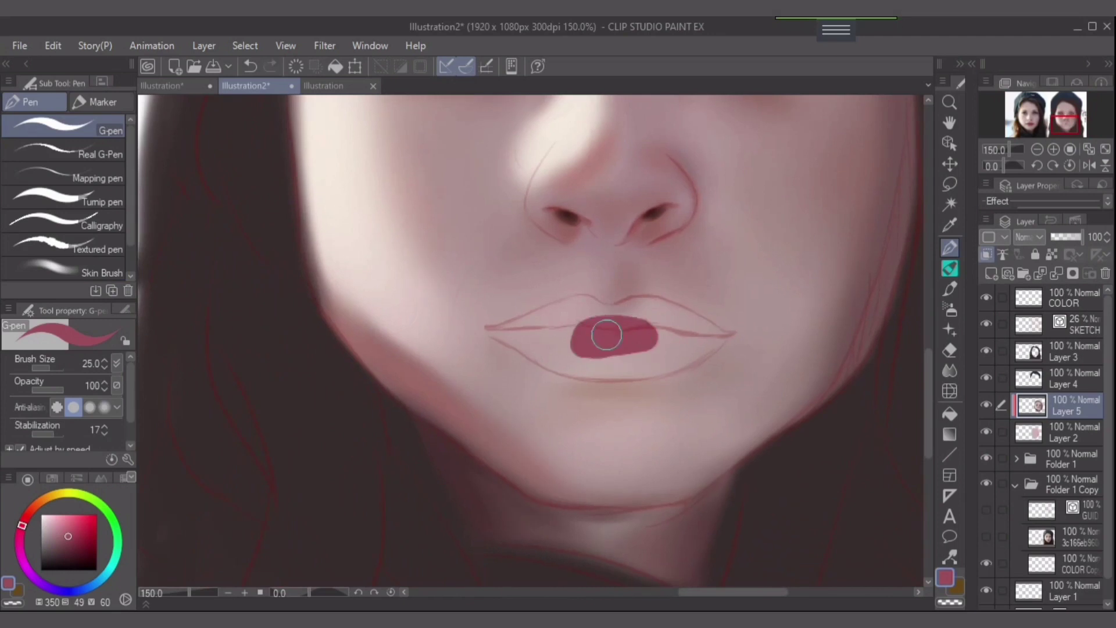
- Fill the lips in deep pink with the G-pen on a new layer and refine their outline to the sketch
{"action": "left_click_drag", "start_coordinate": [606, 335], "coordinate": [636, 363]}
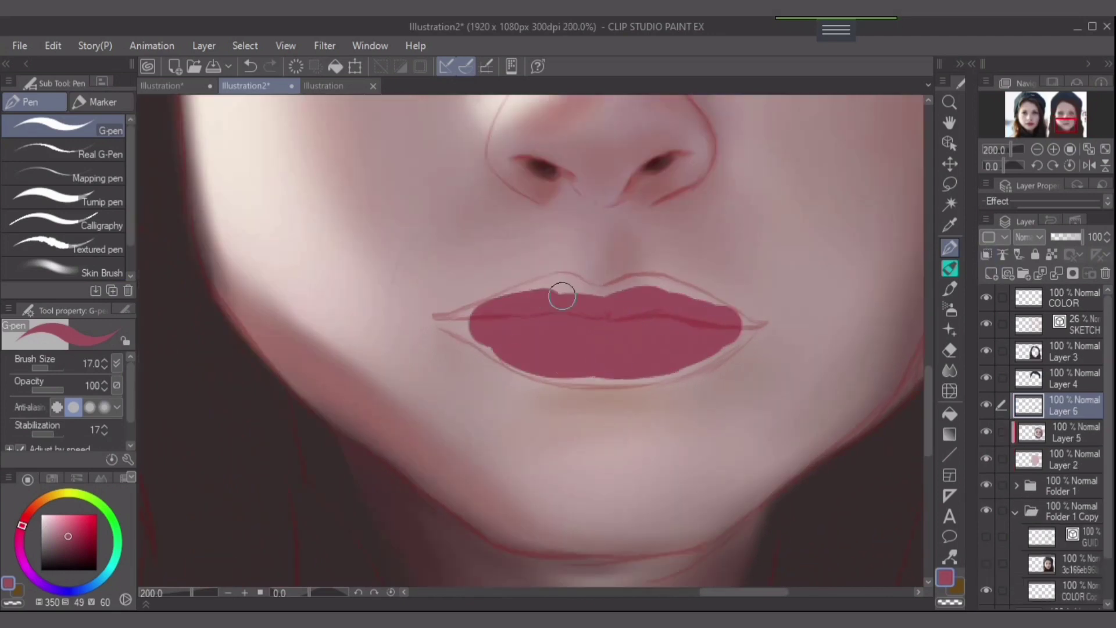
{"action": "key", "text": "p"}
{"action": "mouse_move", "coordinate": [562, 294]}
{"action": "left_mouse_down"}
{"action": "mouse_move", "coordinate": [535, 318]}
{"action": "mouse_move", "coordinate": [606, 290]}
{"action": "left_mouse_up"}
{"action": "key", "text": "bracketleft"}
{"action": "mouse_move", "coordinate": [565, 277]}
{"action": "left_mouse_down"}
{"action": "mouse_move", "coordinate": [454, 333]}
{"action": "mouse_move", "coordinate": [525, 367]}
{"action": "mouse_move", "coordinate": [691, 367]}
{"action": "left_mouse_up"}
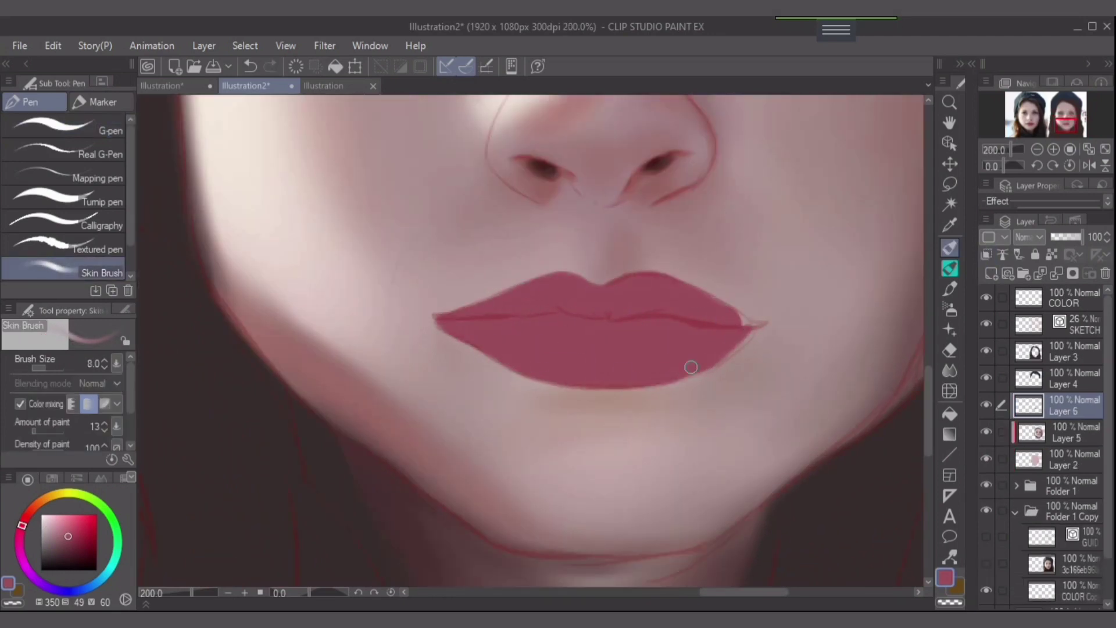
- Add a layer clipped to the lips, rotate the canvas to -35° and paint the dark red line between the lips
{"action": "left_click", "coordinate": [603, 319], "text": "alt"}
{"action": "left_click", "coordinate": [991, 274]}
{"action": "mouse_move", "coordinate": [581, 349]}
{"action": "left_mouse_down"}
{"action": "mouse_move", "coordinate": [610, 261]}
{"action": "mouse_move", "coordinate": [629, 242]}
{"action": "left_mouse_up"}
{"action": "mouse_move", "coordinate": [630, 242]}
{"action": "left_mouse_down"}
{"action": "mouse_move", "coordinate": [534, 294]}
{"action": "mouse_move", "coordinate": [445, 377]}
{"action": "left_mouse_up"}
- Soften the dark mouth line into both lips using a Skin Brush sized 20 and reds sampled from the lips
{"action": "key", "text": "bracketright"}
{"action": "key", "text": "bracketright"}
{"action": "key", "text": "bracketright"}
{"action": "left_click", "coordinate": [477, 352], "text": "alt"}
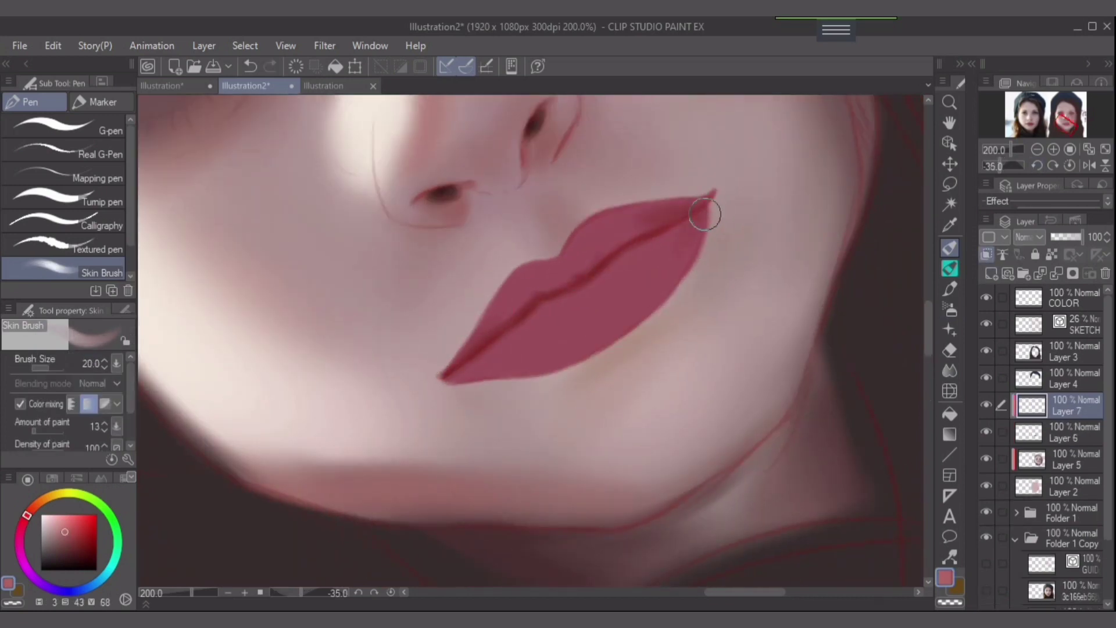
{"action": "mouse_move", "coordinate": [705, 217]}
{"action": "left_mouse_down"}
{"action": "mouse_move", "coordinate": [444, 379]}
{"action": "mouse_move", "coordinate": [573, 275]}
{"action": "left_mouse_up"}
{"action": "left_click", "coordinate": [550, 301], "text": "alt"}
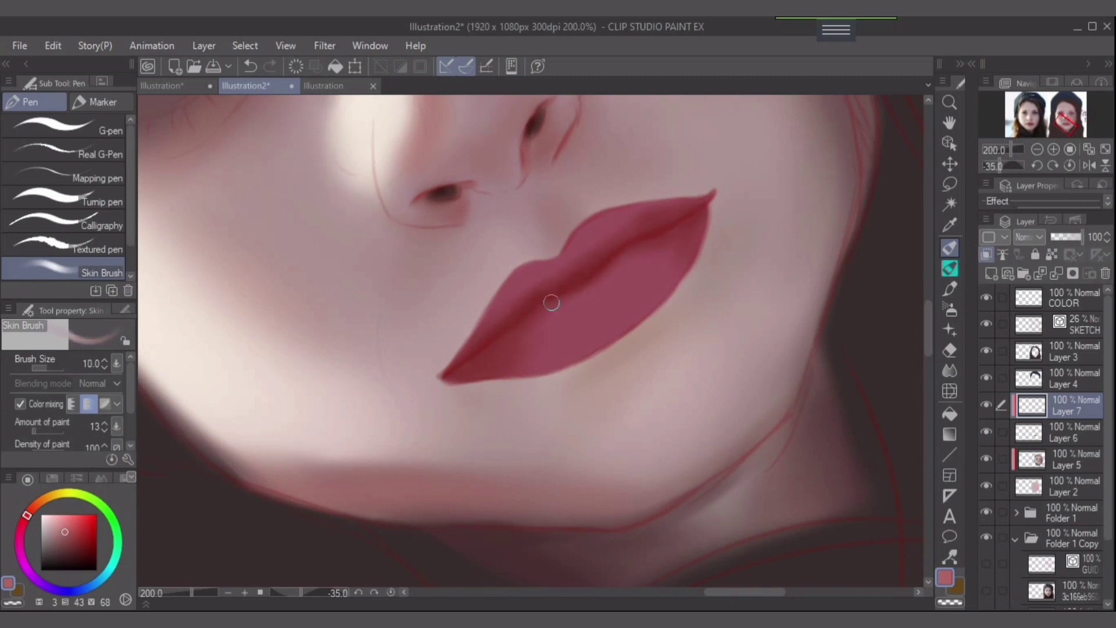
- Add another layer clipped to the lips and paint a fine, darker red line between them with a smaller Skin Brush
{"action": "key", "text": "bracketleft"}
{"action": "key", "text": "bracketleft"}
{"action": "key", "text": "bracketleft"}
{"action": "key", "text": "bracketleft"}
{"action": "key", "text": "bracketleft"}
{"action": "key", "text": "bracketleft"}
{"action": "key", "text": "ctrl+shift+n"}
{"action": "scroll", "coordinate": [598, 231], "scroll_direction": "up", "scroll_amount": 2}
{"action": "scroll", "coordinate": [69, 401], "scroll_direction": "down", "scroll_amount": 1}
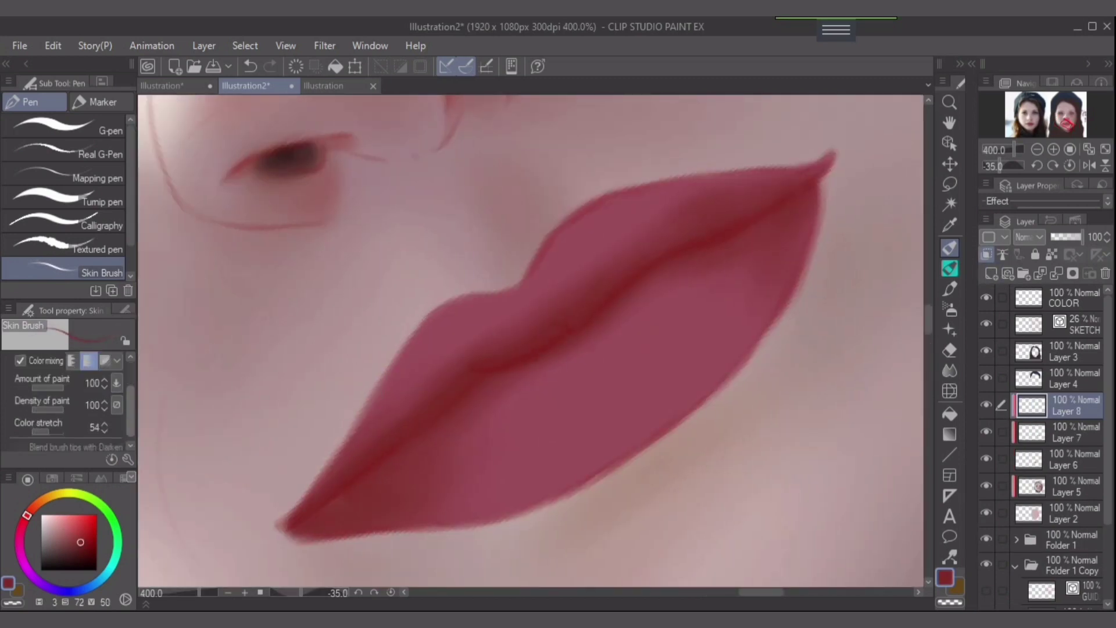
{"action": "left_click", "coordinate": [482, 381], "text": "alt"}
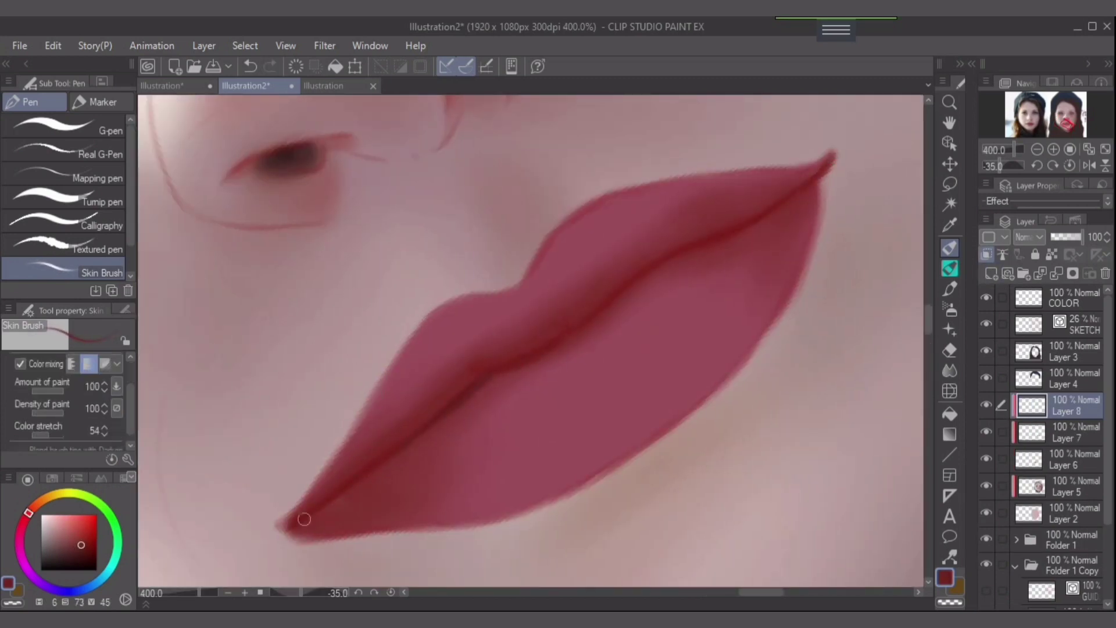
- Return to Layer 7 and blend sampled reds over the upper lip and the lower lip's edge
{"action": "scroll", "coordinate": [304, 519], "scroll_direction": "down", "scroll_amount": 3}
{"action": "key", "text": "alt+bracketleft"}
{"action": "left_click", "coordinate": [611, 311], "text": "alt"}
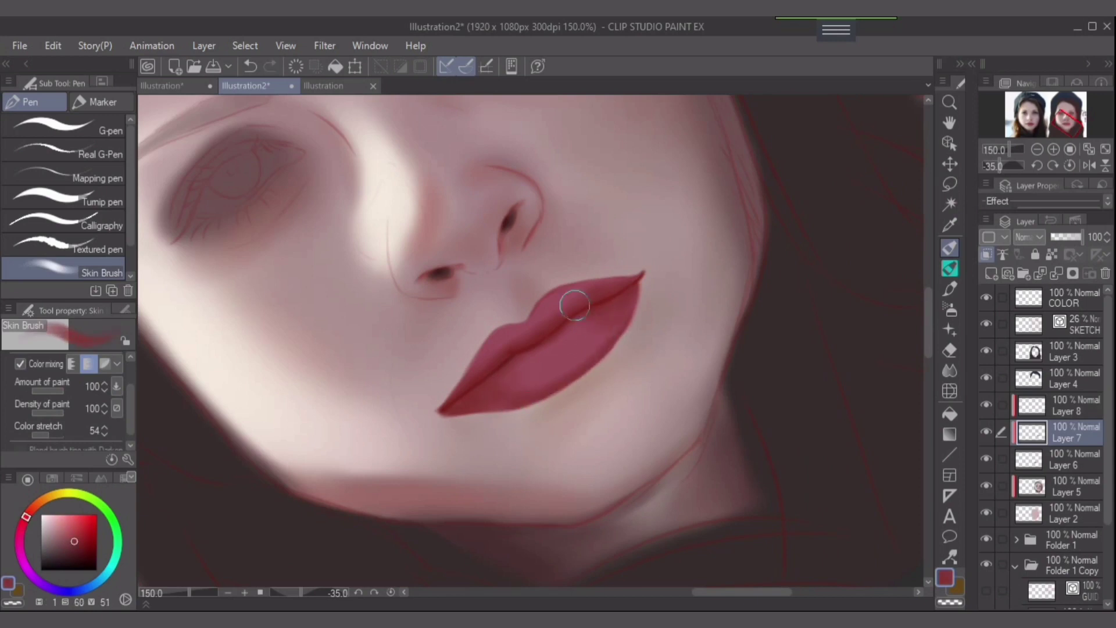
{"action": "left_click", "coordinate": [541, 367], "text": "alt"}
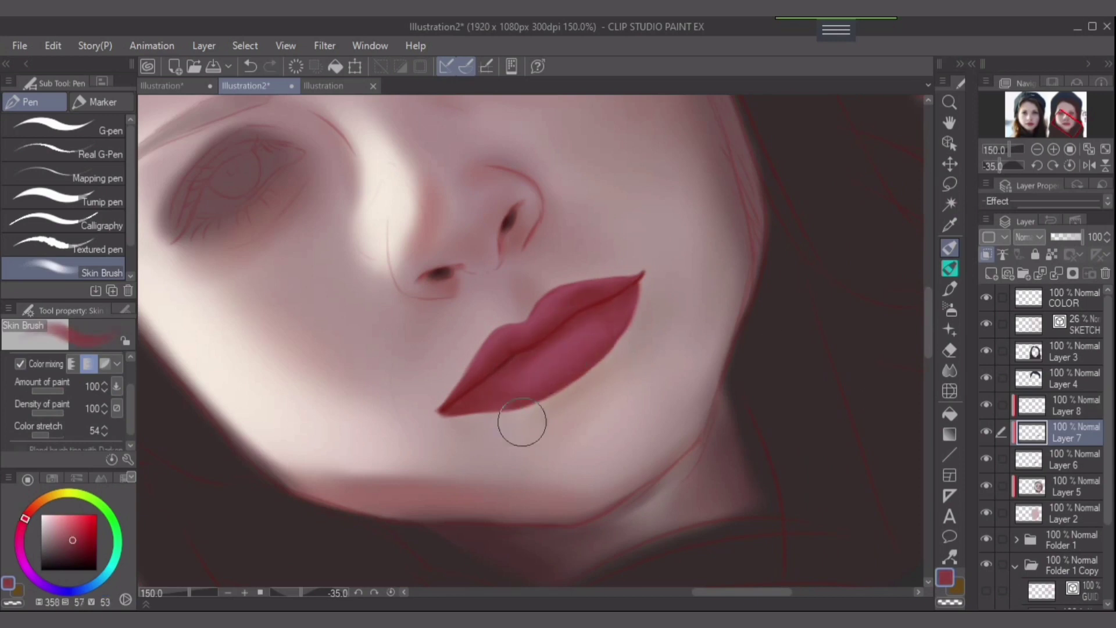
- Reset the canvas rotation and even out the shading of both lips with sampled pink tones
{"action": "key", "text": "ctrl+0"}
{"action": "scroll", "coordinate": [674, 357], "scroll_direction": "up", "scroll_amount": 1}
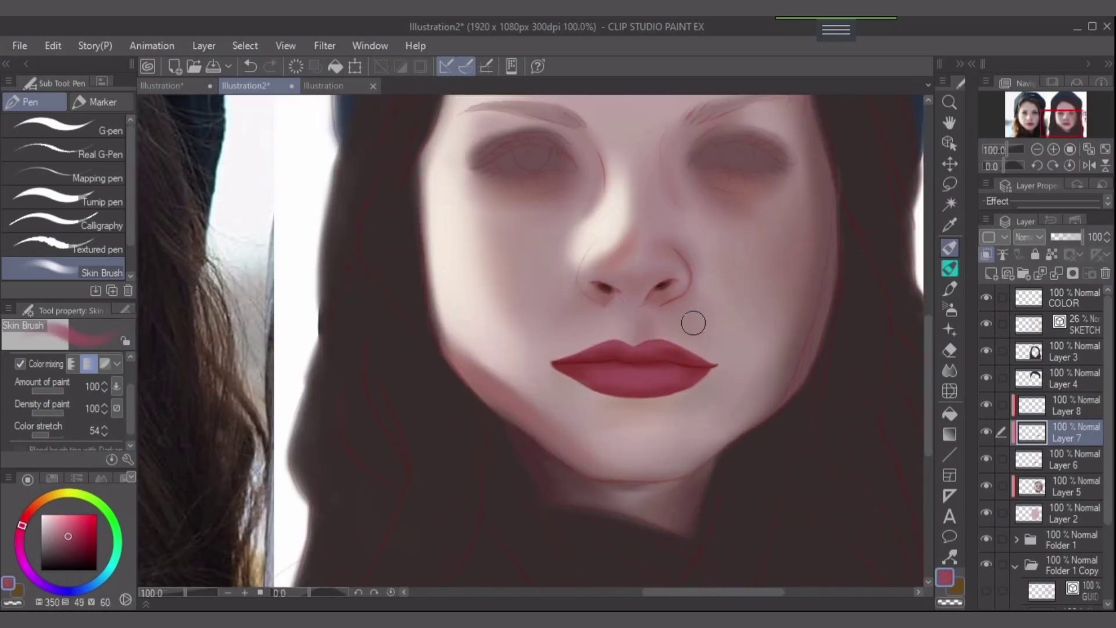
{"action": "scroll", "coordinate": [693, 322], "scroll_direction": "down", "scroll_amount": 1}
{"action": "left_click", "coordinate": [618, 428], "text": "alt"}
{"action": "scroll", "coordinate": [690, 379], "scroll_direction": "up", "scroll_amount": 1}
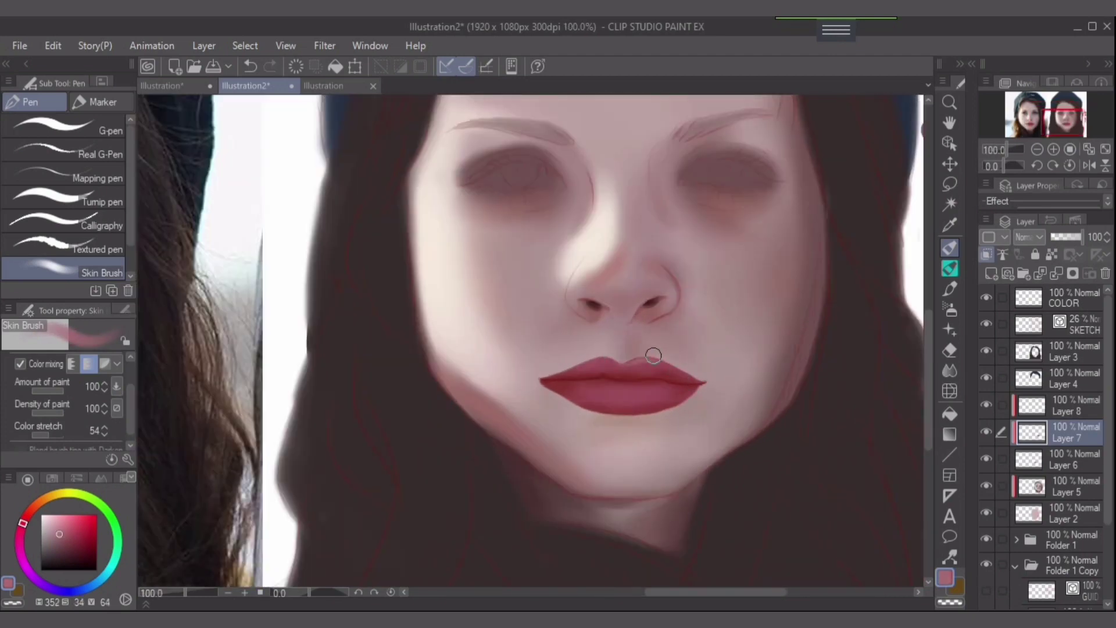
{"action": "scroll", "coordinate": [590, 406], "scroll_direction": "down", "scroll_amount": 1}
{"action": "left_click", "coordinate": [680, 381], "text": "alt"}
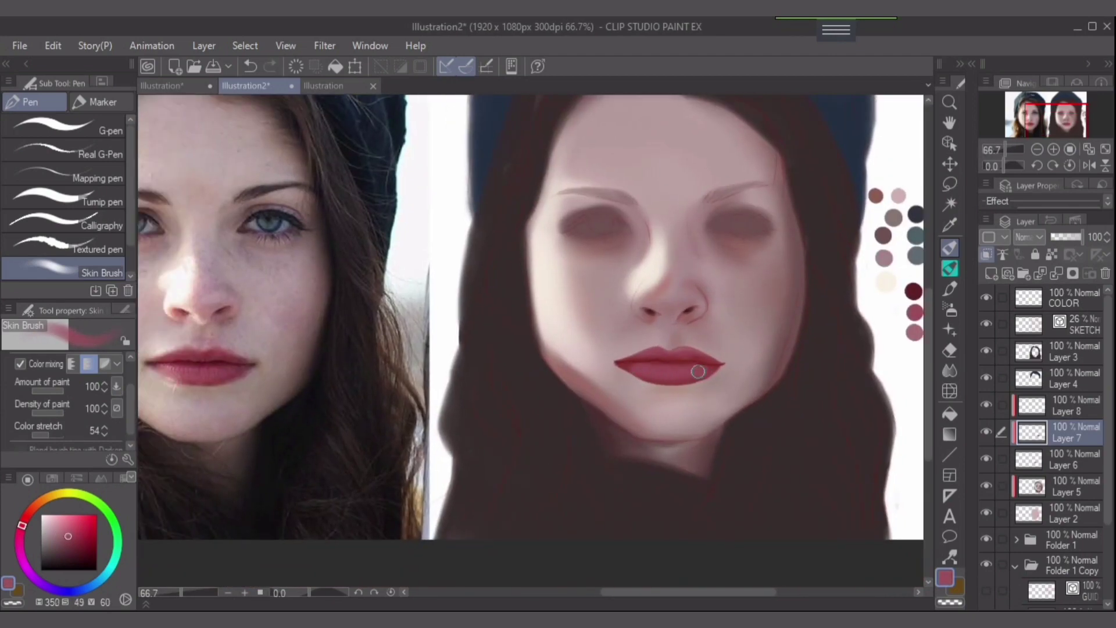
- Deepen the shading near the left corner of the lower lip with sampled dark reds on Layer 7
{"action": "scroll", "coordinate": [690, 347], "scroll_direction": "up", "scroll_amount": 3}
{"action": "left_click", "coordinate": [580, 384], "text": "alt"}
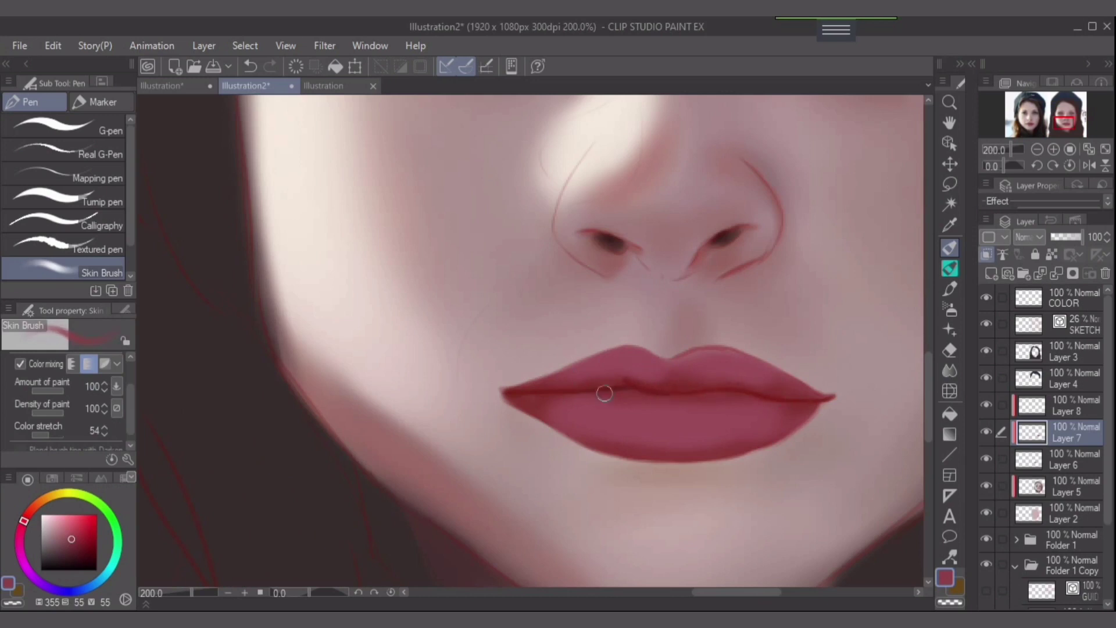
{"action": "left_click", "coordinate": [609, 461], "text": "alt"}
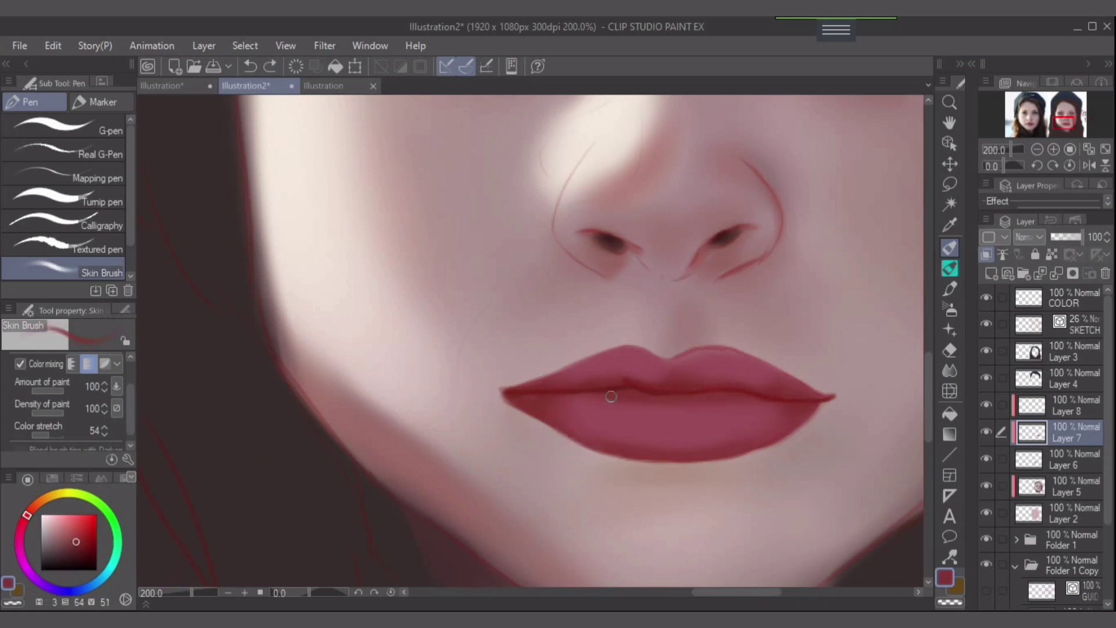
- Switch to Layer 8 and paint pale pink highlights along the middle of the lower lip
{"action": "left_click", "coordinate": [809, 414], "text": "ctrl+shift"}
{"action": "left_click", "coordinate": [720, 419], "text": "alt"}
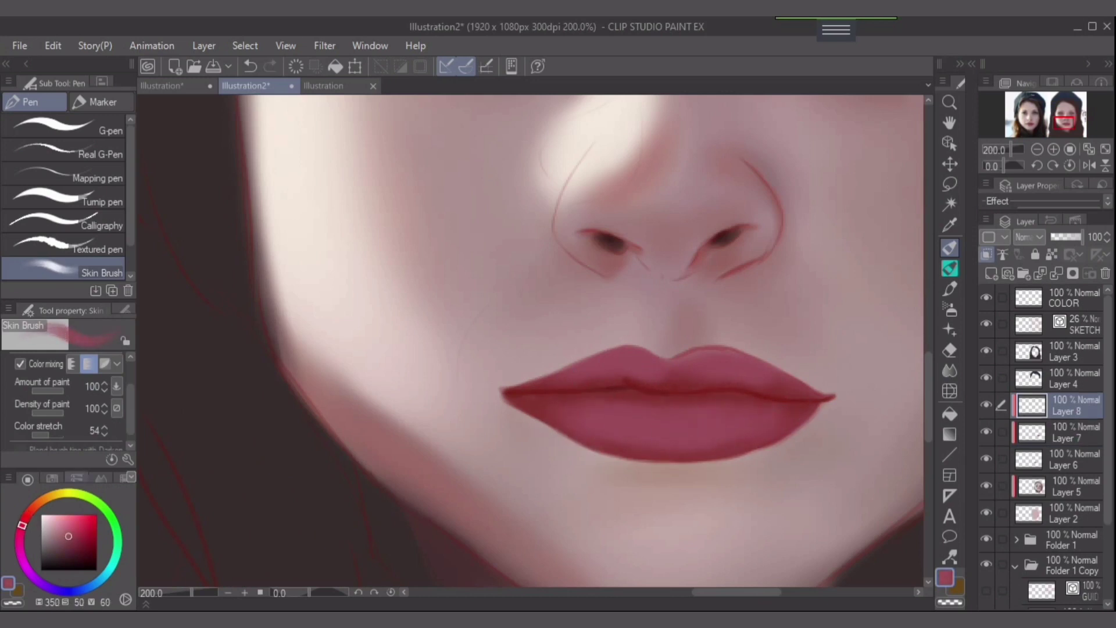
{"action": "scroll", "coordinate": [652, 428], "scroll_direction": "down", "scroll_amount": 1}
{"action": "left_click", "coordinate": [709, 421], "text": "alt"}
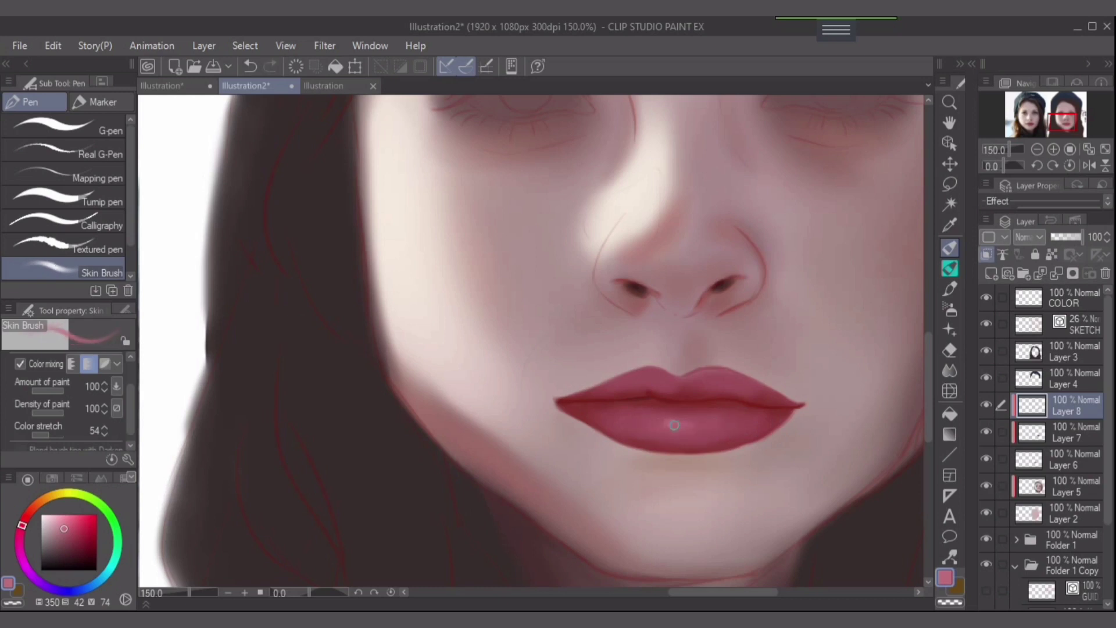
{"action": "left_click", "coordinate": [647, 435], "text": "alt"}
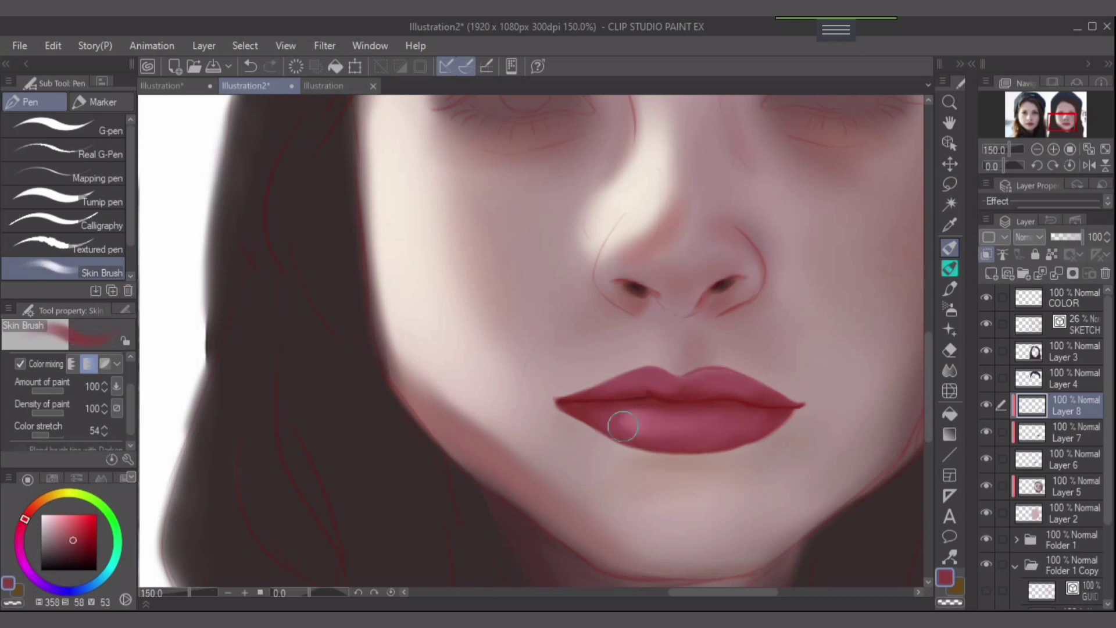
{"action": "left_click_drag", "start_coordinate": [614, 423], "coordinate": [663, 421]}
{"action": "left_click", "coordinate": [636, 417], "text": "alt"}
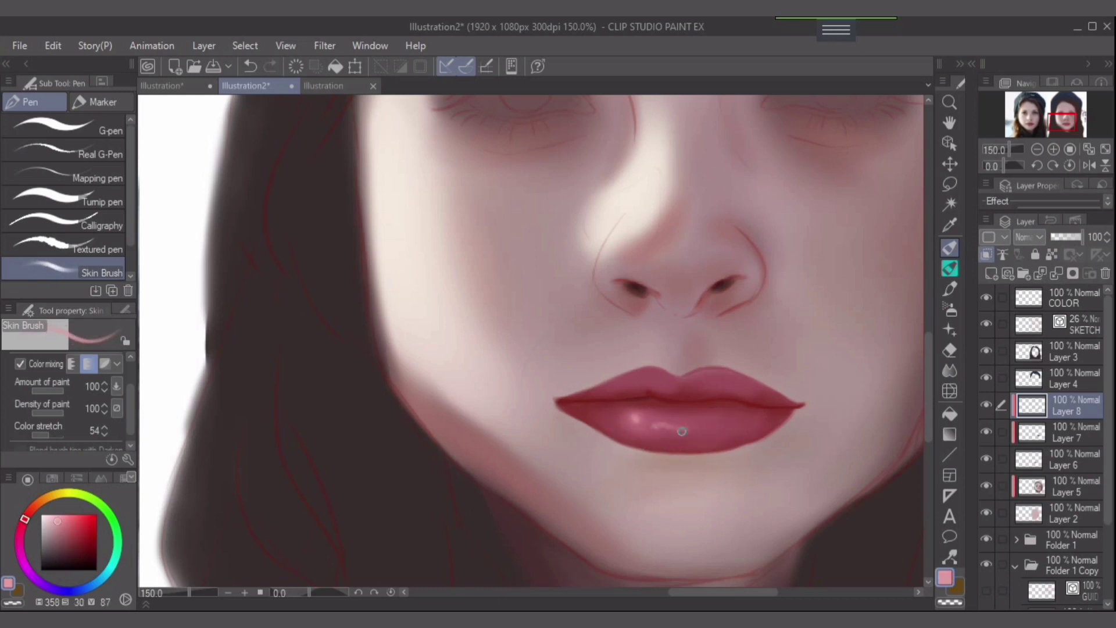
- Hide the SKETCH layer, set the Skin Brush's color stretch to 10 and redraw the mouth line in dark red
{"action": "scroll", "coordinate": [682, 431], "scroll_direction": "down", "scroll_amount": 3}
{"action": "scroll", "coordinate": [817, 411], "scroll_direction": "up", "scroll_amount": 4}
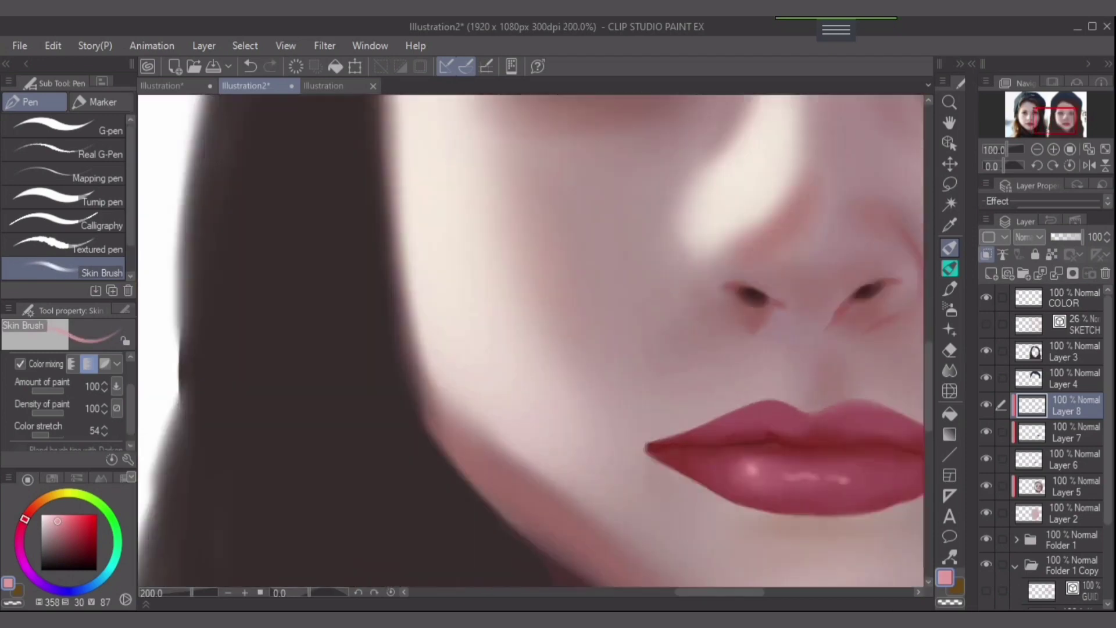
{"action": "scroll", "coordinate": [154, 428], "scroll_direction": "up", "scroll_amount": 4}
{"action": "left_click", "coordinate": [605, 377], "text": "alt"}
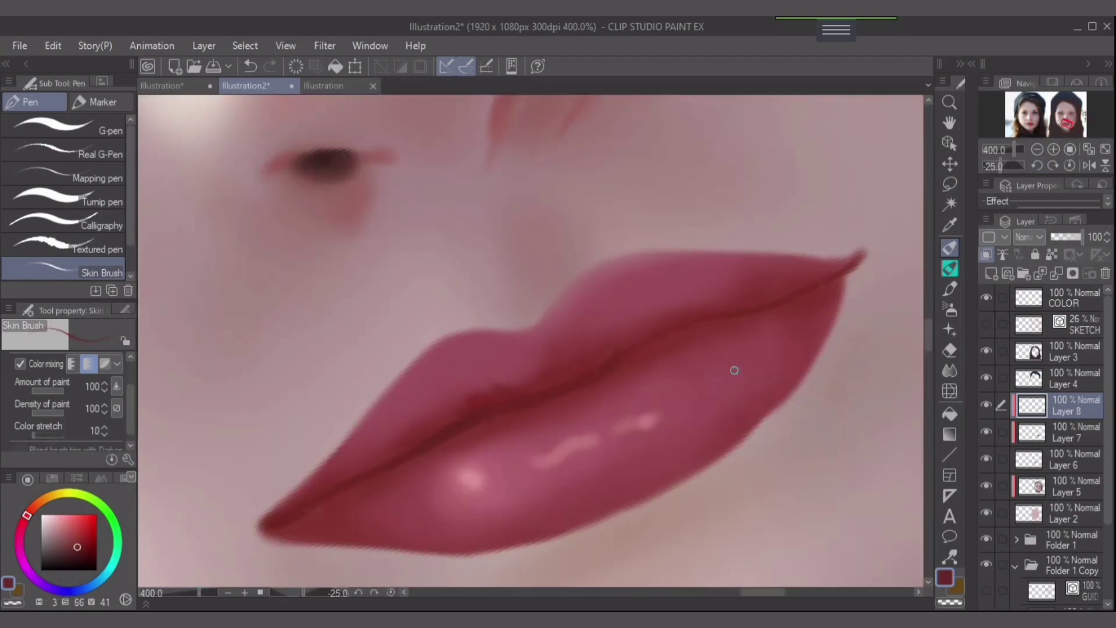
- Shade around the mouth line and right lip corner on Layer 7 with sampled dark reds
{"action": "left_click", "coordinate": [417, 450], "text": "alt"}
{"action": "left_click", "coordinate": [417, 450], "text": "ctrl+shift"}
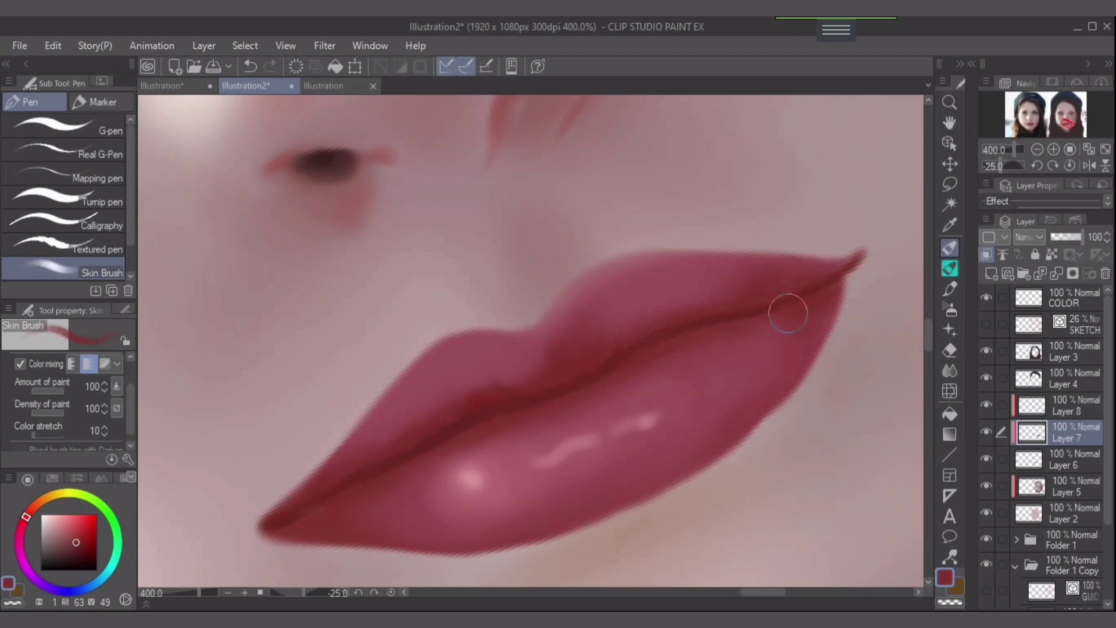
{"action": "left_click", "coordinate": [831, 308], "text": "alt"}
- Merge both clipped shading layers into the lip base on Layer 6 and lock its transparent pixels
{"action": "key", "text": "ctrl+alt+0"}
{"action": "key", "text": "ctrl+e"}
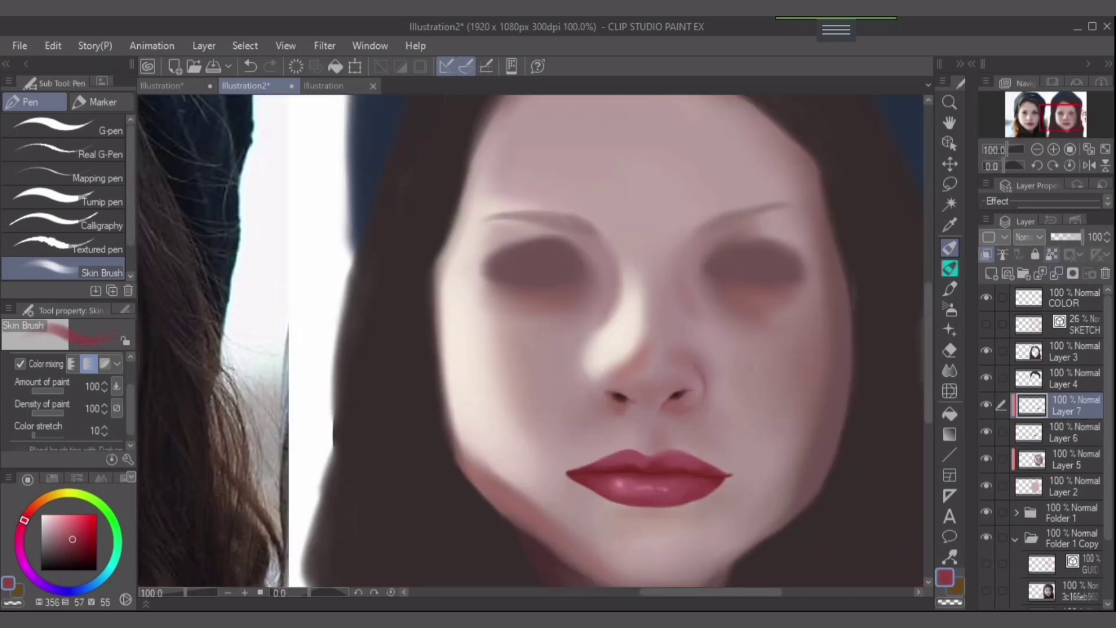
{"action": "left_click", "coordinate": [719, 510], "text": "alt"}
{"action": "key", "text": "ctrl+e"}
{"action": "scroll", "coordinate": [727, 453], "scroll_direction": "up", "scroll_amount": 1}
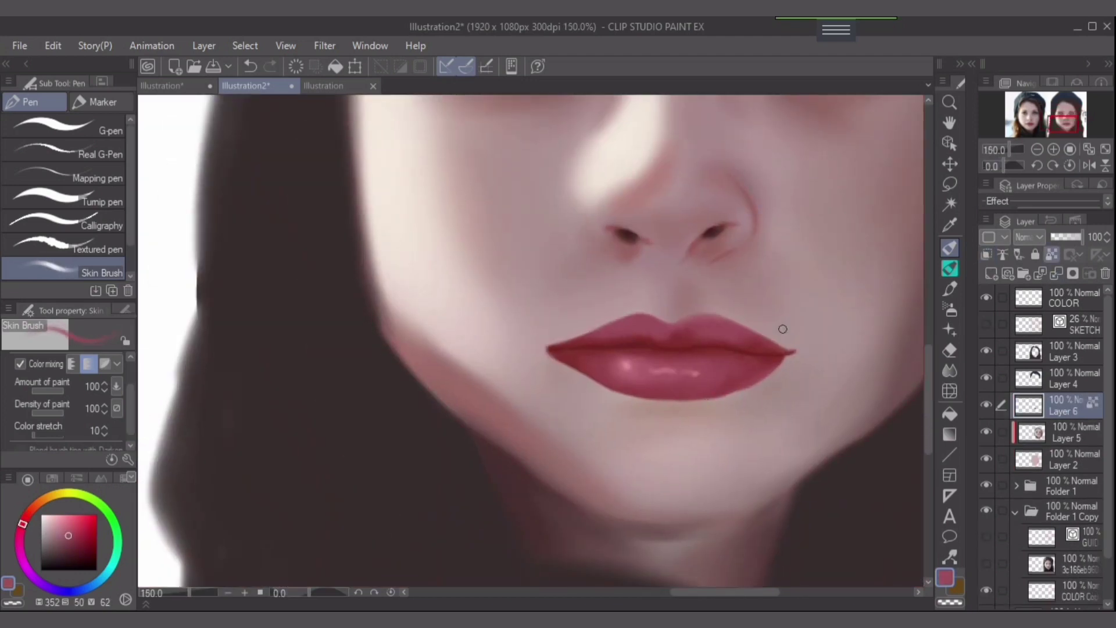
- Soften the outer edges of both lips with sampled tones, using a Skin Brush paint density of 13
{"action": "left_click", "coordinate": [756, 388], "text": "alt"}
{"action": "mouse_move", "coordinate": [575, 376]}
{"action": "left_mouse_down"}
{"action": "mouse_move", "coordinate": [541, 368]}
{"action": "mouse_move", "coordinate": [604, 403]}
{"action": "mouse_move", "coordinate": [737, 413]}
{"action": "left_mouse_up"}
{"action": "left_click_drag", "start_coordinate": [706, 318], "coordinate": [747, 326]}
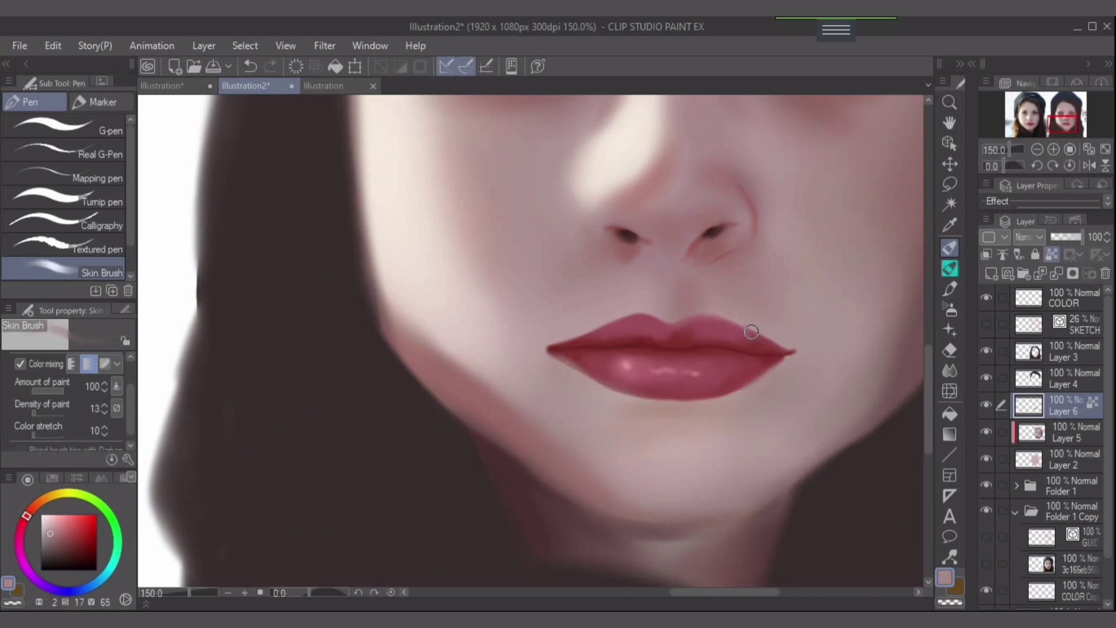
{"action": "left_click_drag", "start_coordinate": [572, 342], "coordinate": [664, 317]}
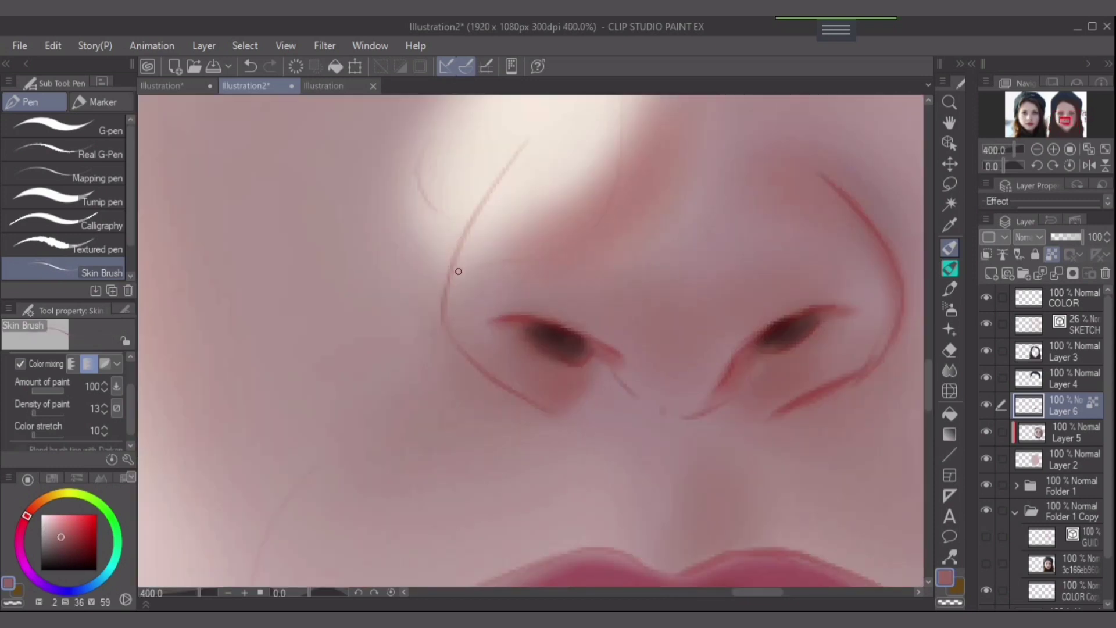
- Select Layer 5, trace the nose wings in muted red over the sketch and hide the SKETCH layer
{"action": "left_click", "coordinate": [1069, 431]}
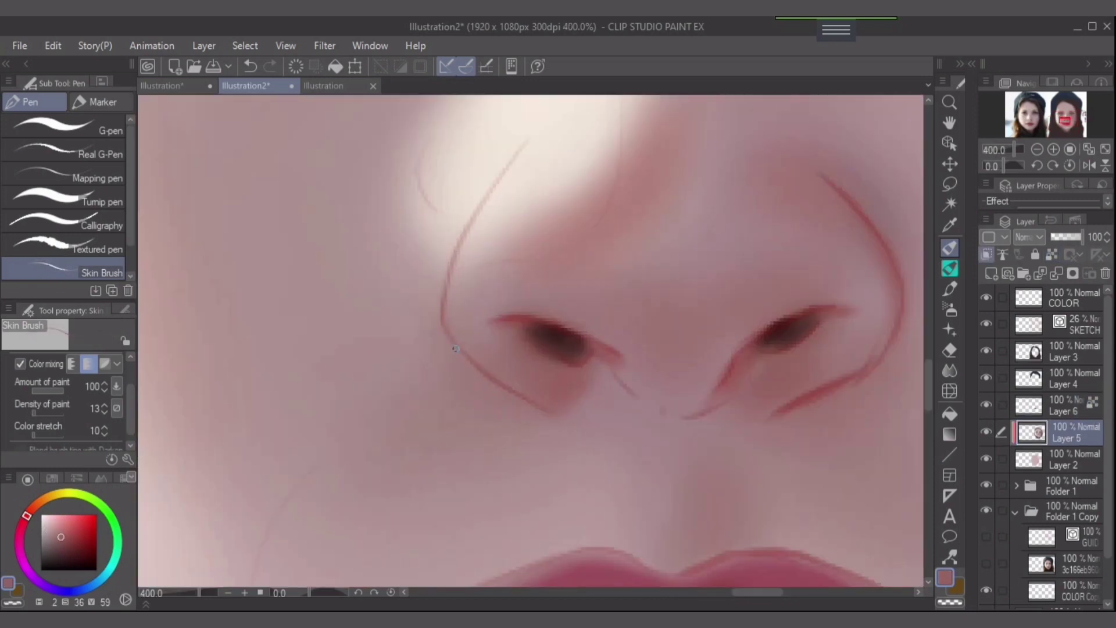
{"action": "left_click", "coordinate": [986, 324]}
{"action": "scroll", "coordinate": [587, 357], "scroll_direction": "down", "scroll_amount": 3}
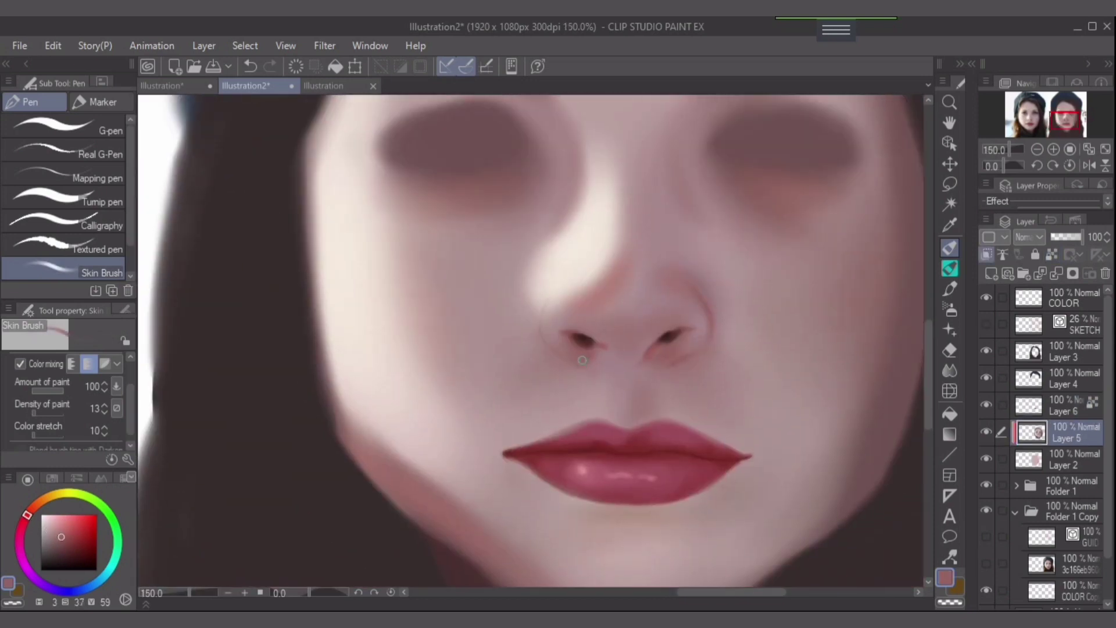
- Model the philtrum and the base of the nose with sampled light and reddish skin tones
{"action": "left_click", "coordinate": [591, 399], "text": "alt"}
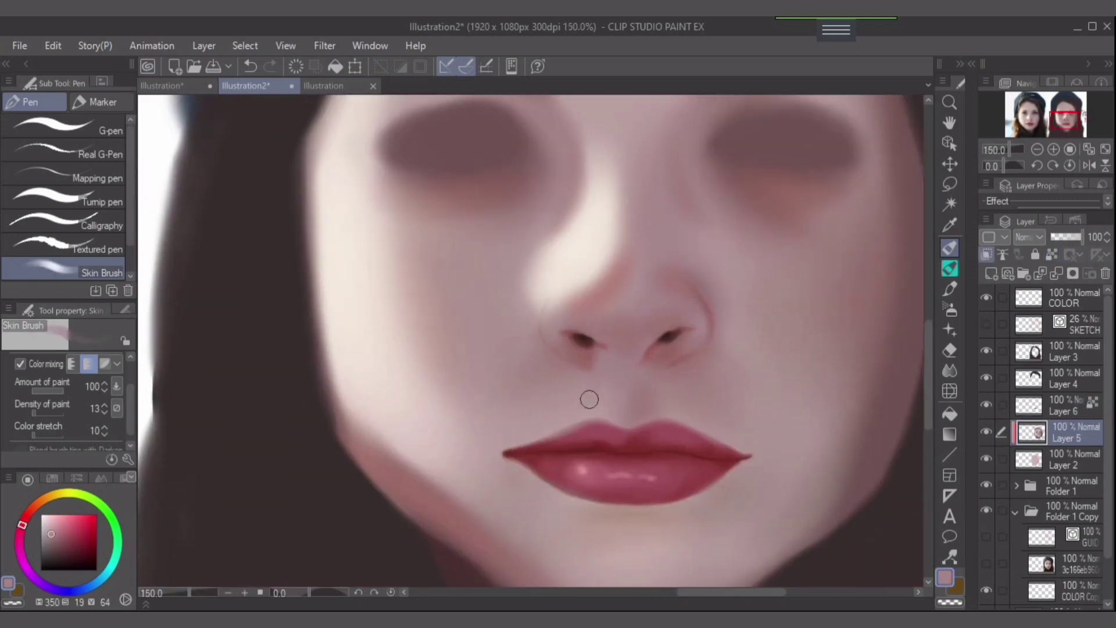
{"action": "left_click", "coordinate": [619, 346], "text": "alt"}
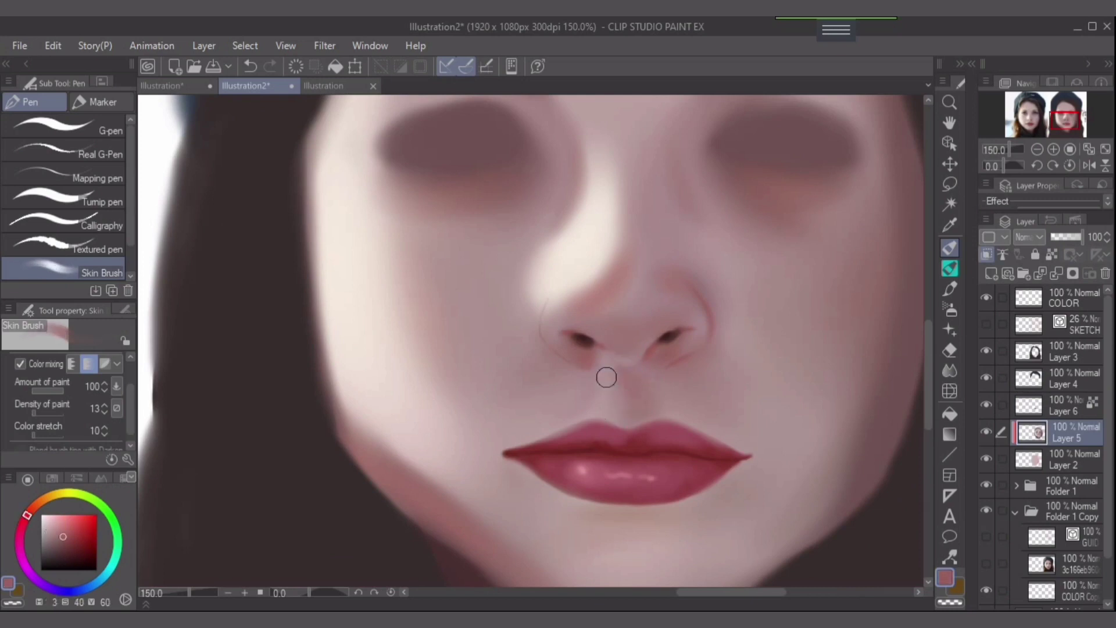
{"action": "left_click", "coordinate": [660, 394], "text": "alt"}
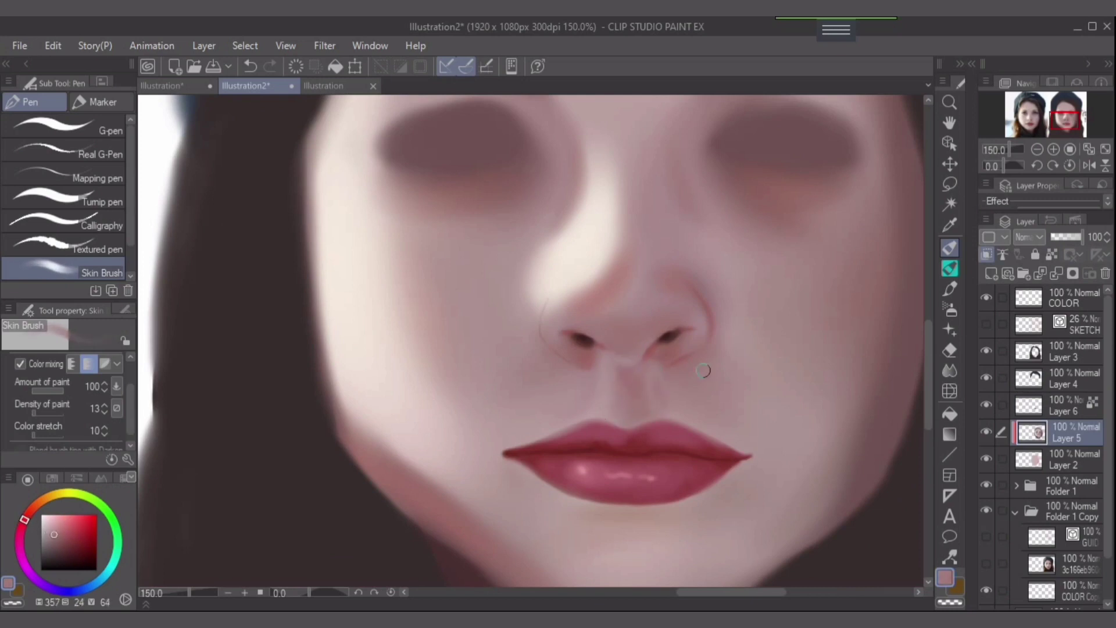
- Set the Skin Brush to amount of paint 15 and density 36, and blend sampled skin tones around the nostrils
{"action": "scroll", "coordinate": [575, 336], "scroll_direction": "up", "scroll_amount": 1}
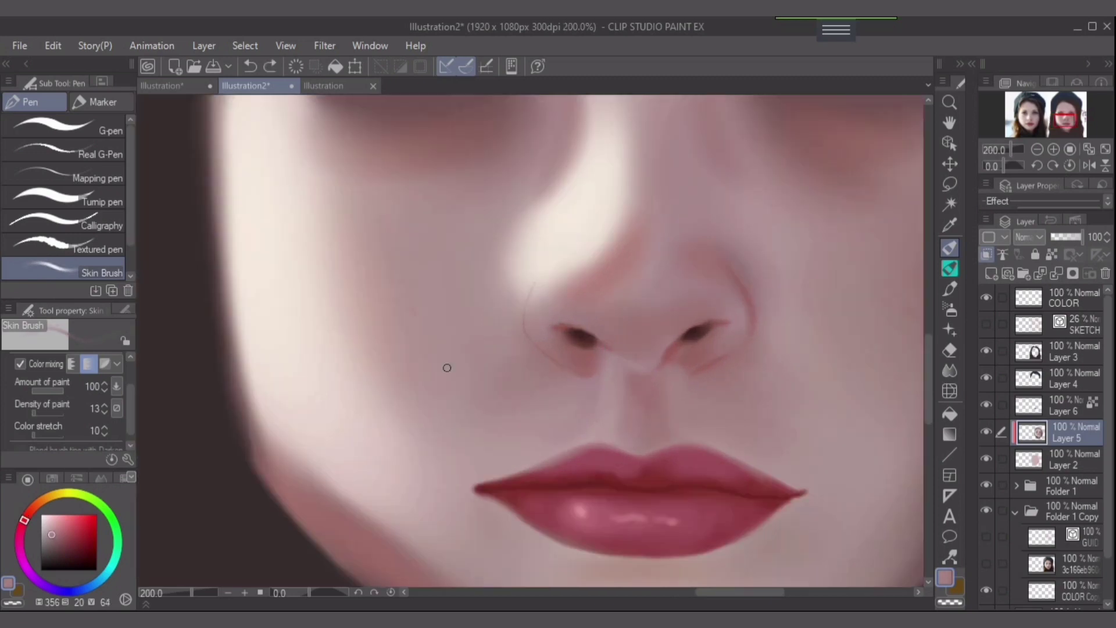
{"action": "key", "text": "b"}
{"action": "key", "text": "p"}
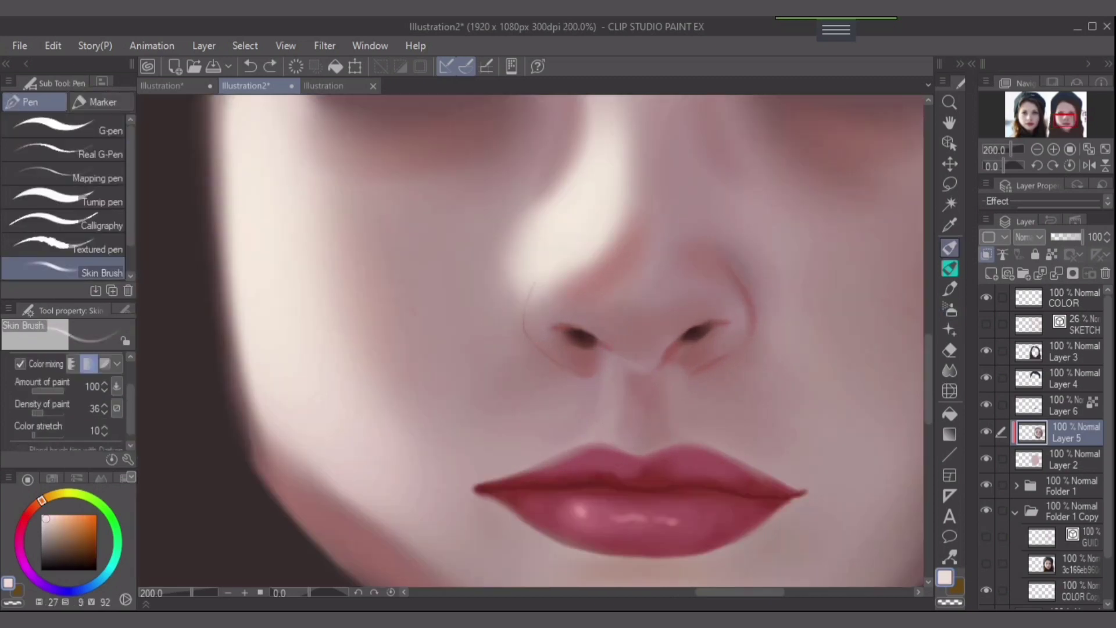
{"action": "left_click", "coordinate": [707, 323], "text": "alt"}
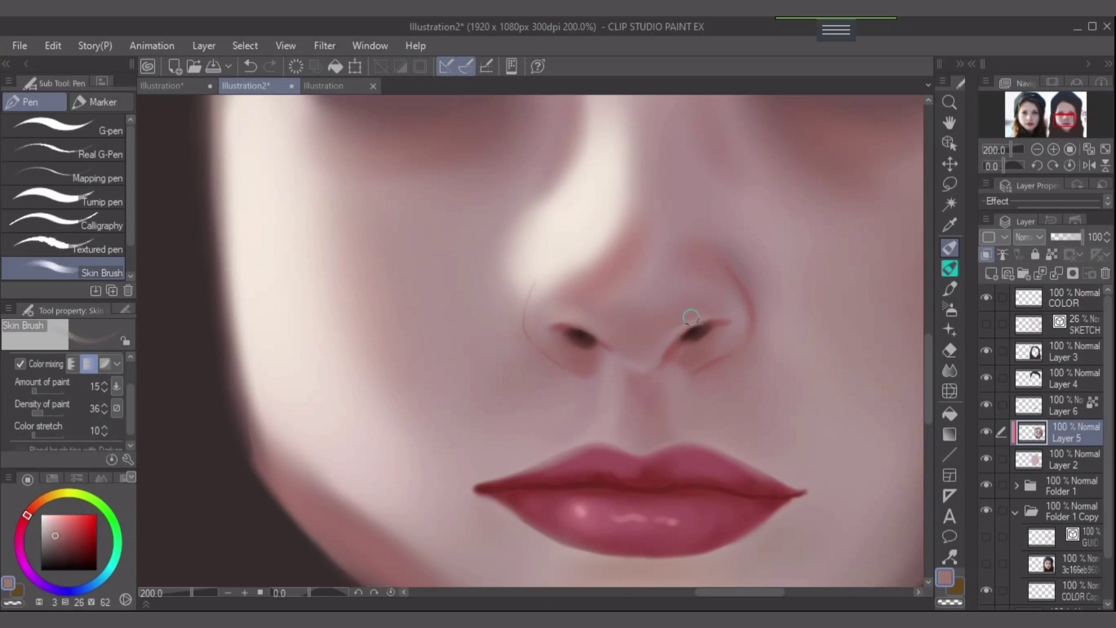
{"action": "left_click", "coordinate": [582, 304], "text": "alt"}
- Shape and soften the left nose wing with skin tones sampled from the adjacent cheek and nose
{"action": "scroll", "coordinate": [598, 338], "scroll_direction": "up", "scroll_amount": 2}
{"action": "left_click", "coordinate": [509, 301], "text": "alt"}
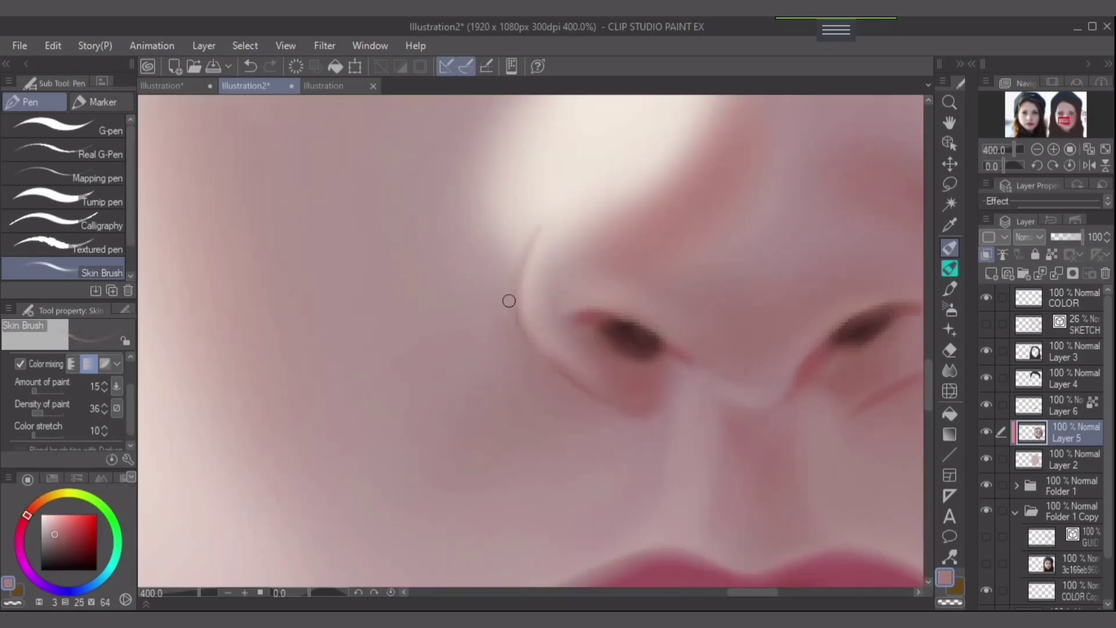
{"action": "scroll", "coordinate": [605, 368], "scroll_direction": "down", "scroll_amount": 4}
{"action": "scroll", "coordinate": [581, 374], "scroll_direction": "up", "scroll_amount": 4}
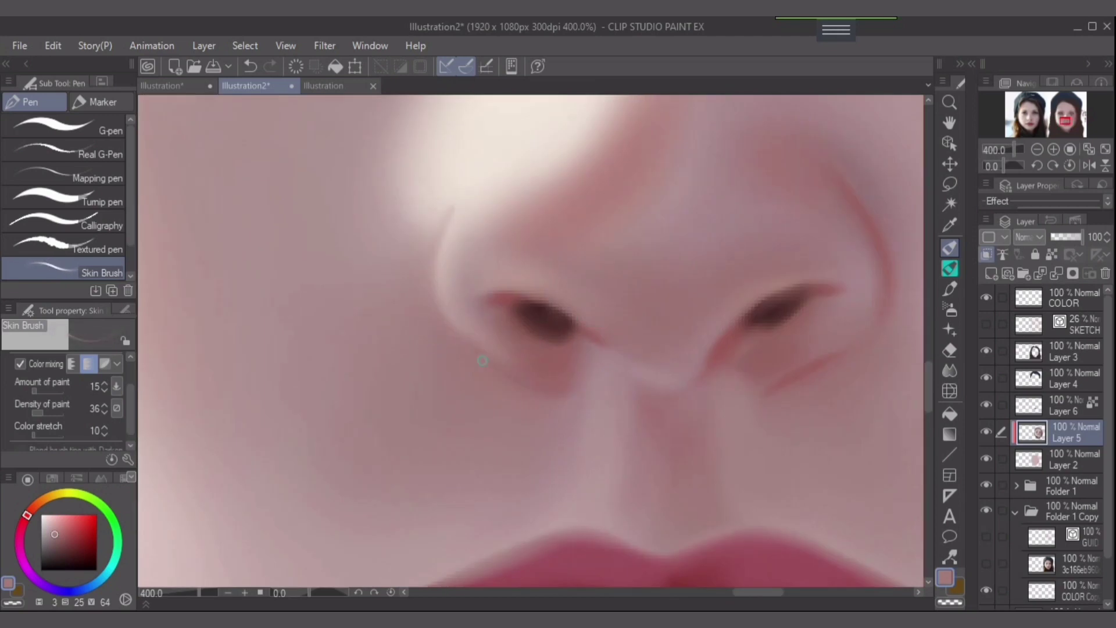
{"action": "left_click", "coordinate": [444, 320], "text": "alt"}
- Blend the right nose wing into the cheek with sampled tones, using amount of paint 36 and density 100
{"action": "scroll", "coordinate": [639, 297], "scroll_direction": "right", "scroll_amount": 2}
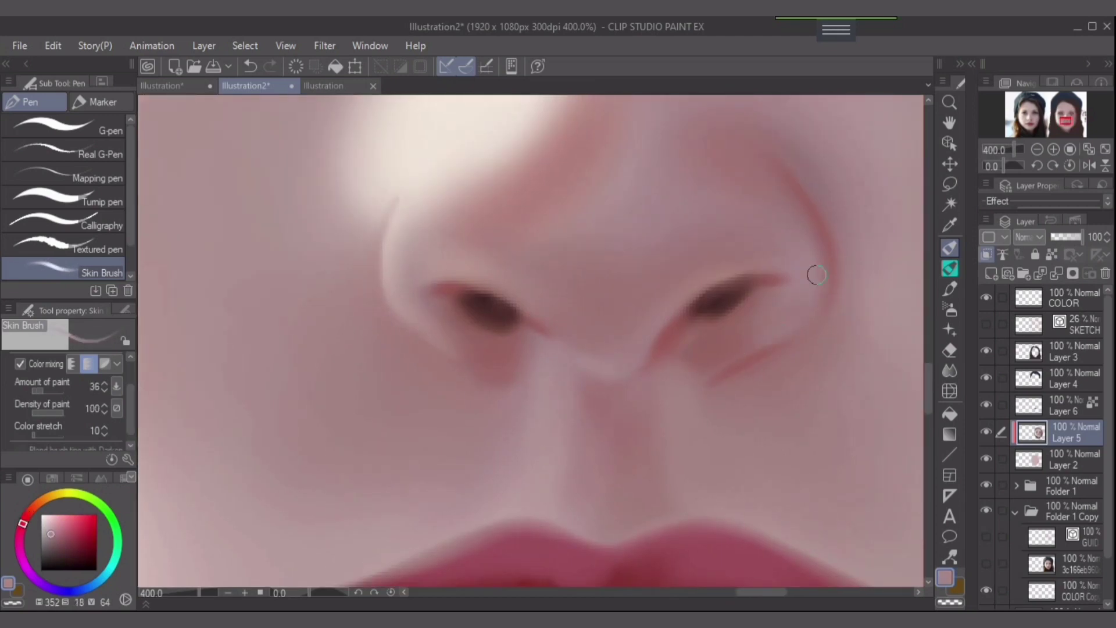
{"action": "left_click", "coordinate": [756, 361], "text": "alt"}
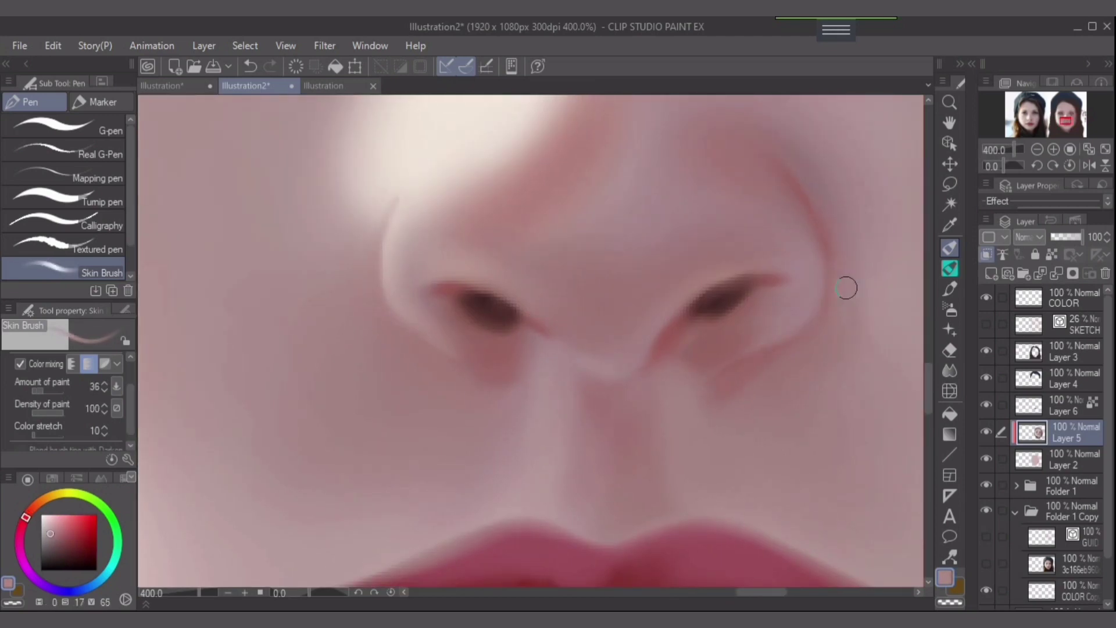
{"action": "scroll", "coordinate": [846, 286], "scroll_direction": "down", "scroll_amount": 4}
{"action": "scroll", "coordinate": [710, 311], "scroll_direction": "up", "scroll_amount": 4}
{"action": "left_click", "coordinate": [640, 284], "text": "alt"}
{"action": "scroll", "coordinate": [639, 291], "scroll_direction": "down", "scroll_amount": 4}
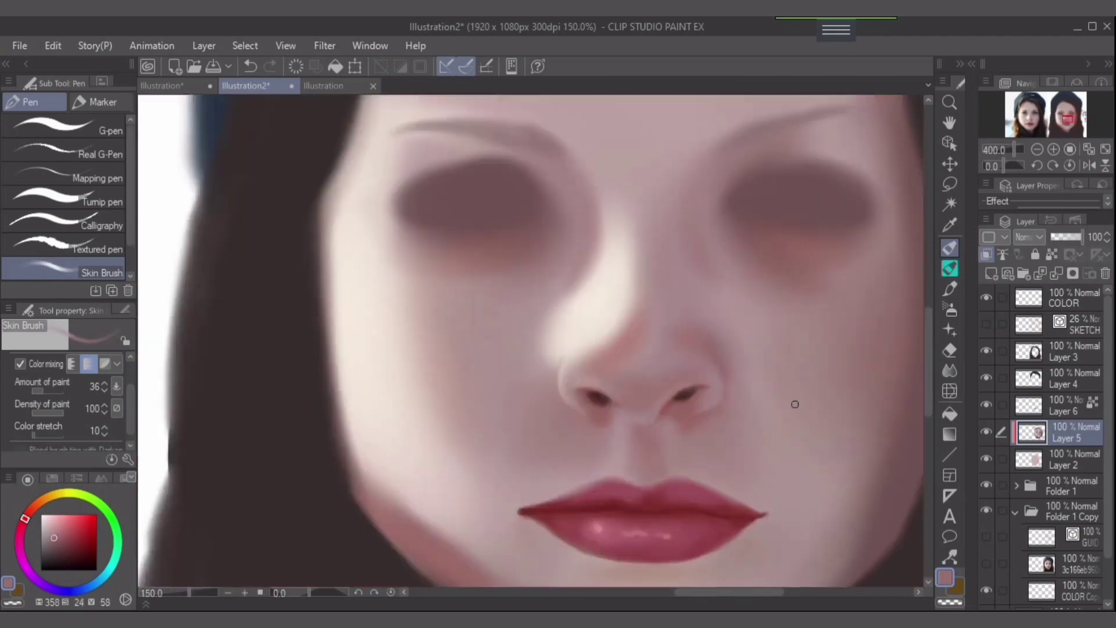
- Smooth the skin around the right nose wing and philtrum with sampled tones, keeping amount of paint 36 and density 100
{"action": "scroll", "coordinate": [792, 403], "scroll_direction": "up", "scroll_amount": 4}
{"action": "left_click", "coordinate": [231, 353], "text": "alt"}
{"action": "scroll", "coordinate": [406, 389], "scroll_direction": "down", "scroll_amount": 4}
{"action": "left_click", "coordinate": [468, 197], "text": "alt"}
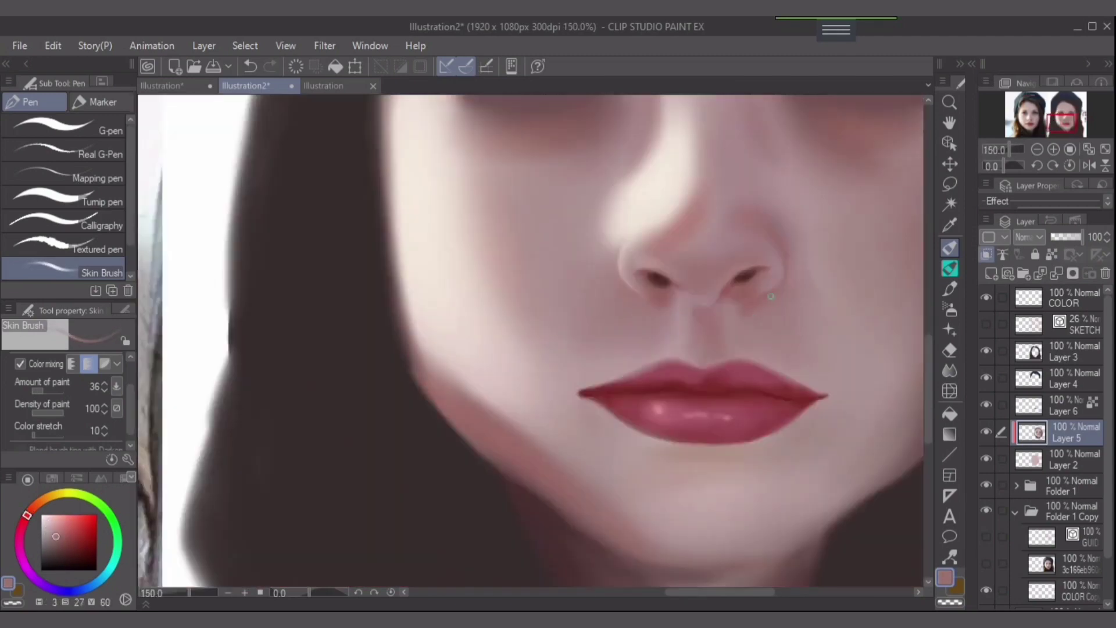
{"action": "scroll", "coordinate": [711, 294], "scroll_direction": "up", "scroll_amount": 4}
{"action": "scroll", "coordinate": [766, 262], "scroll_direction": "down", "scroll_amount": 4}
{"action": "scroll", "coordinate": [756, 325], "scroll_direction": "up", "scroll_amount": 3}
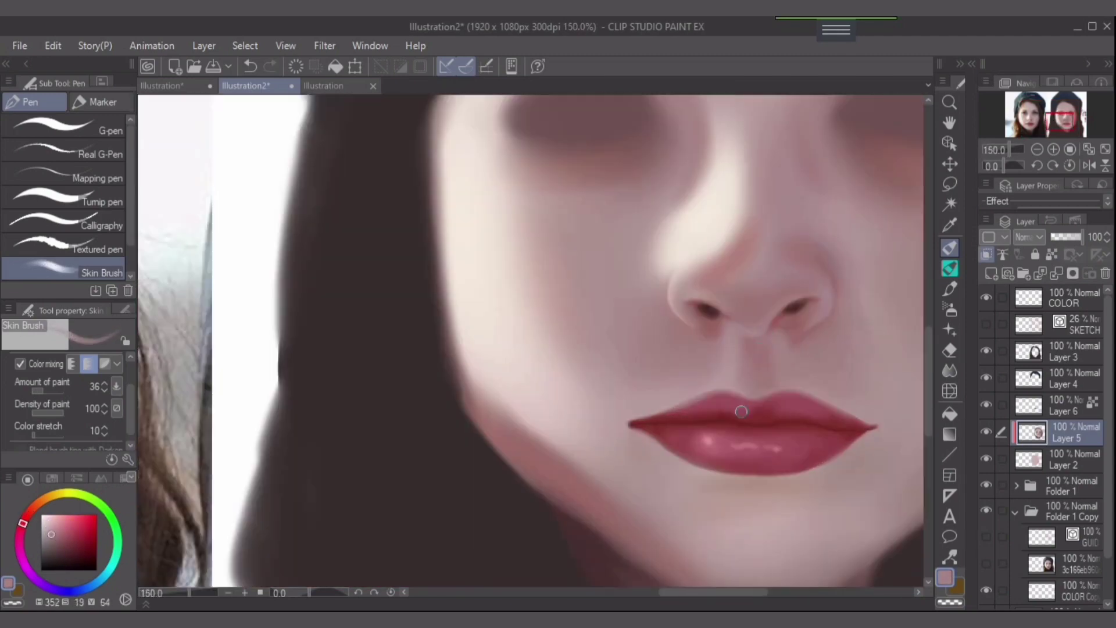
- Paint a pale sampled highlight along the upper lip's edge and blend it into the philtrum and nose
{"action": "left_click", "coordinate": [692, 349], "text": "alt"}
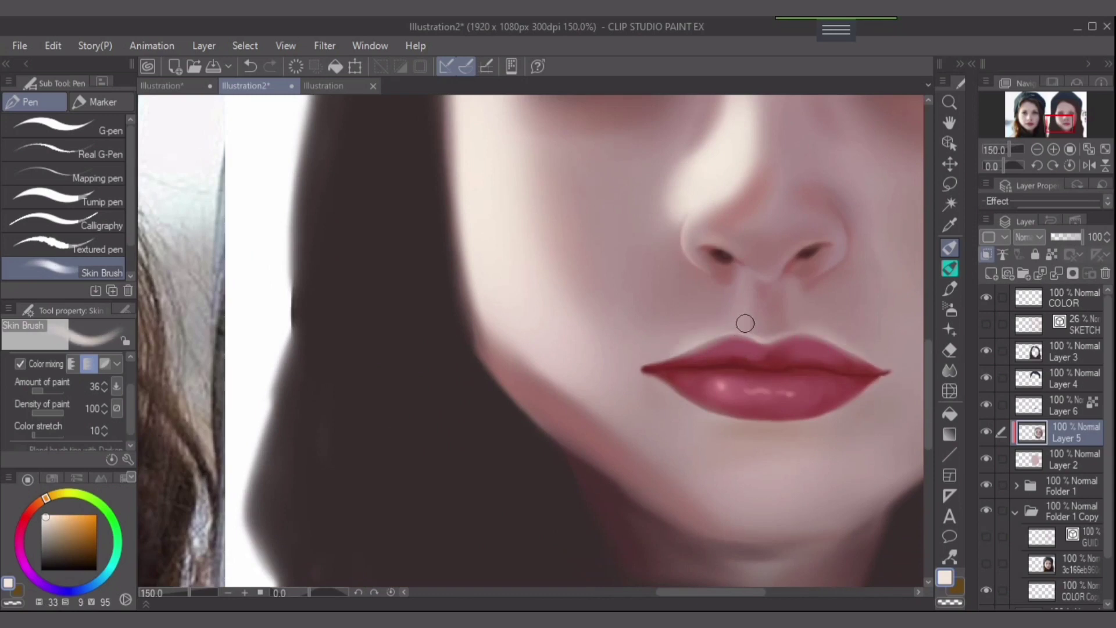
{"action": "scroll", "coordinate": [780, 356], "scroll_direction": "down", "scroll_amount": 3}
{"action": "left_click_drag", "start_coordinate": [730, 331], "coordinate": [729, 366]}
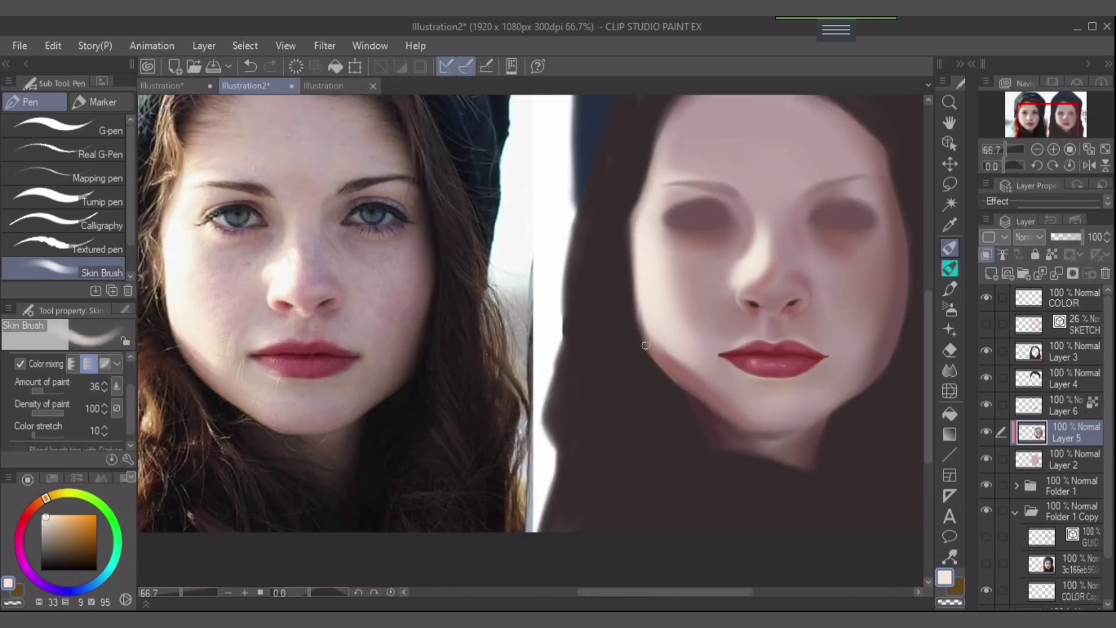
{"action": "left_click_drag", "start_coordinate": [759, 239], "coordinate": [743, 295]}
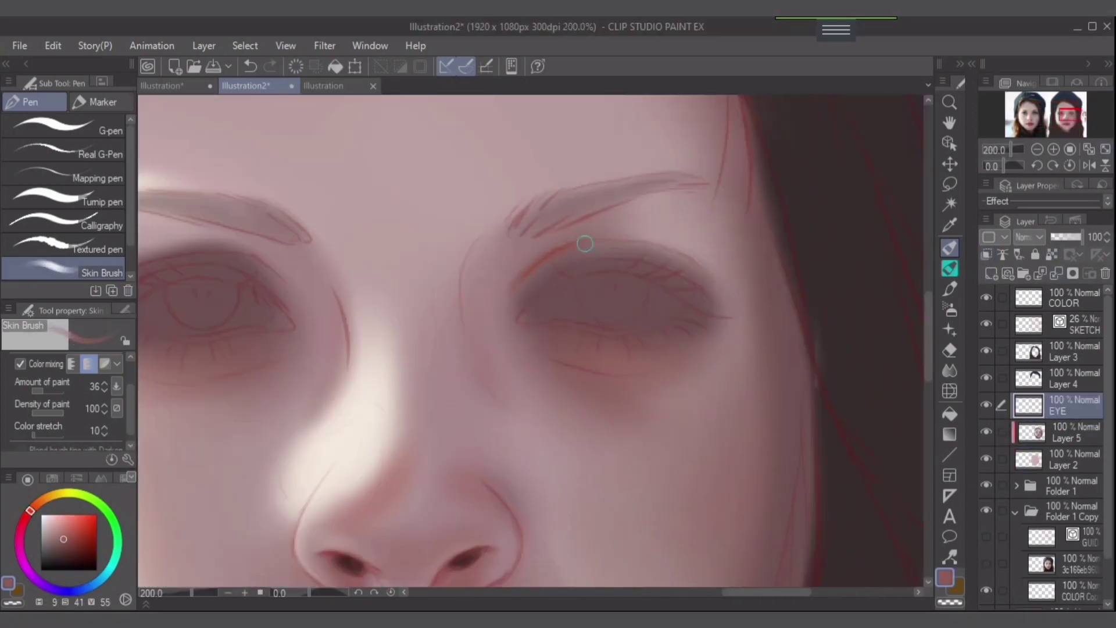
- Paint the right eye's eyelid crease in reddish brown with the Skin Brush on a new layer, hiding the SKETCH layer to deepen the line
{"action": "left_click_drag", "start_coordinate": [580, 242], "coordinate": [681, 254]}
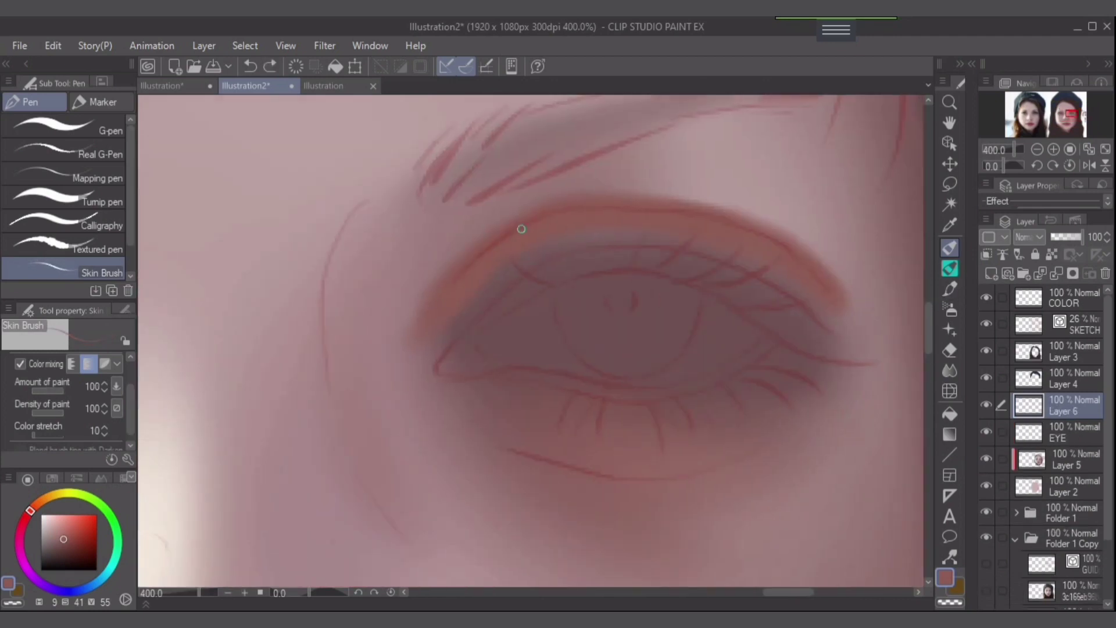
{"action": "left_click_drag", "start_coordinate": [450, 284], "coordinate": [500, 239]}
{"action": "left_click", "coordinate": [986, 324]}
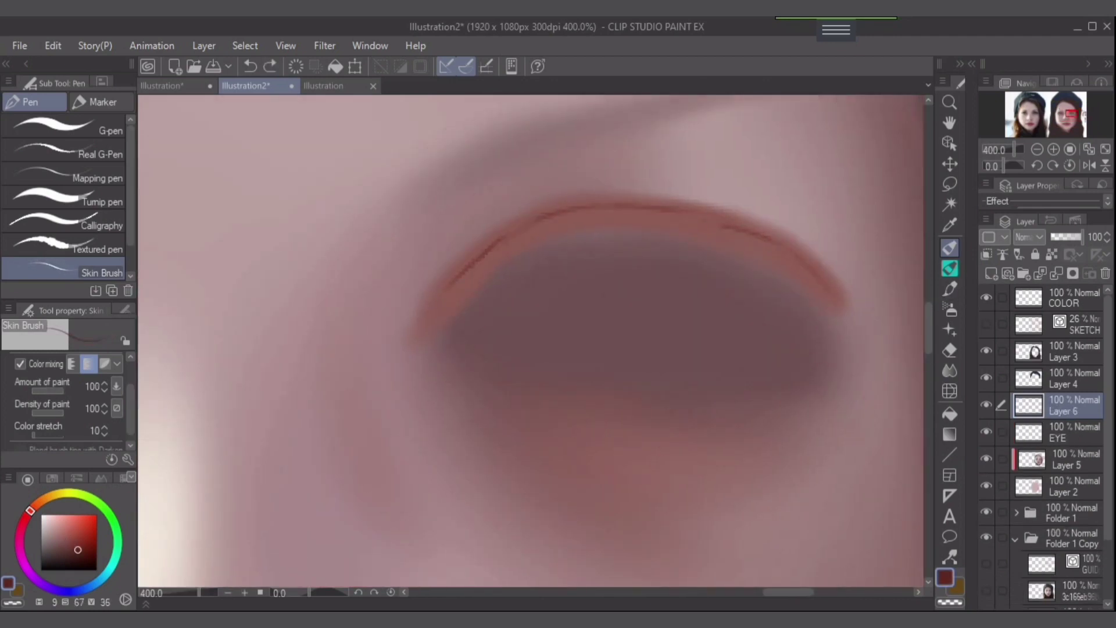
{"action": "left_click_drag", "start_coordinate": [748, 230], "coordinate": [675, 205]}
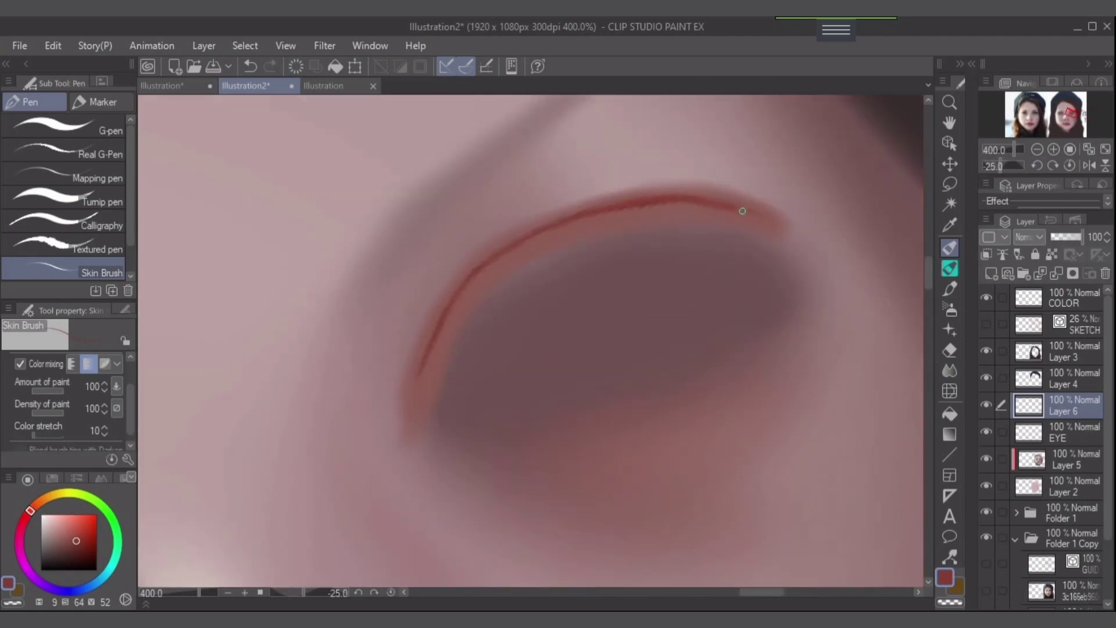
- Shade softly around the right eyelid crease with the Soft airbrush at brush density 19, using sampled reddish-brown skin tones
{"action": "key", "text": "b"}
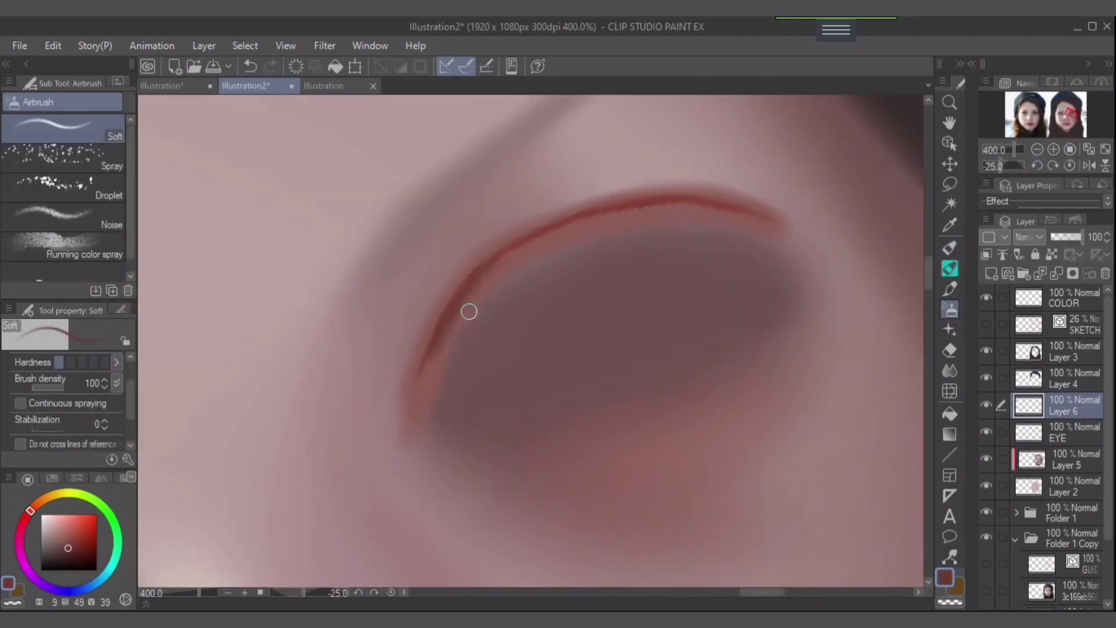
{"action": "mouse_move", "coordinate": [378, 372]}
{"action": "left_mouse_down"}
{"action": "mouse_move", "coordinate": [401, 273]}
{"action": "mouse_move", "coordinate": [488, 281]}
{"action": "mouse_move", "coordinate": [459, 311]}
{"action": "mouse_move", "coordinate": [485, 294]}
{"action": "left_mouse_up"}
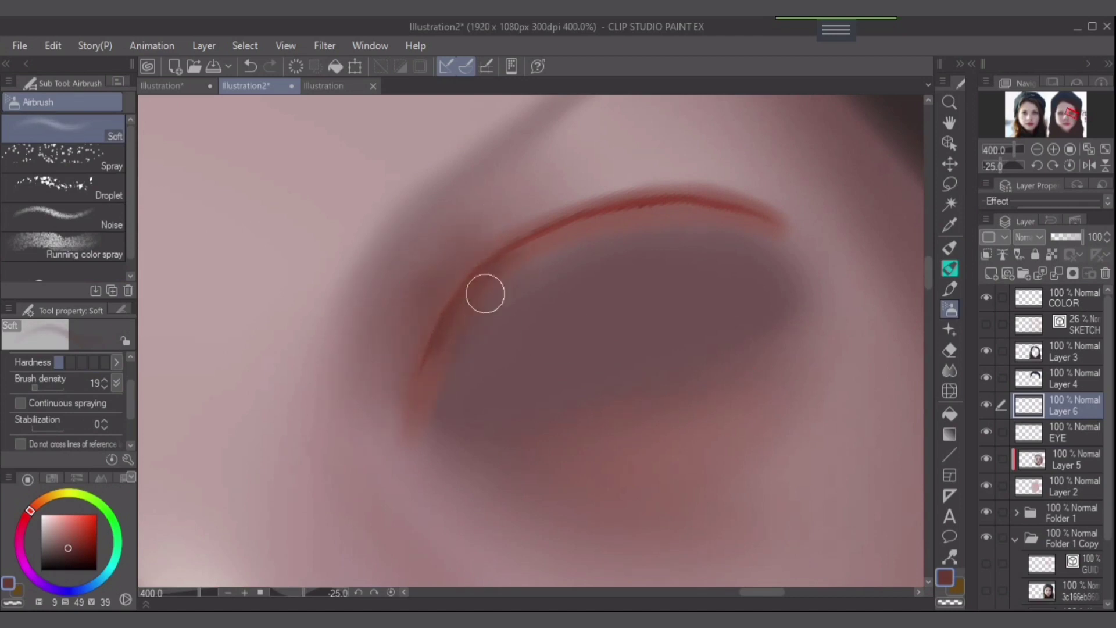
{"action": "left_click", "coordinate": [587, 207], "text": "alt"}
{"action": "mouse_move", "coordinate": [586, 208]}
{"action": "left_mouse_down"}
{"action": "mouse_move", "coordinate": [623, 193]}
{"action": "mouse_move", "coordinate": [650, 217]}
{"action": "mouse_move", "coordinate": [721, 185]}
{"action": "mouse_move", "coordinate": [655, 191]}
{"action": "mouse_move", "coordinate": [740, 204]}
{"action": "left_mouse_up"}
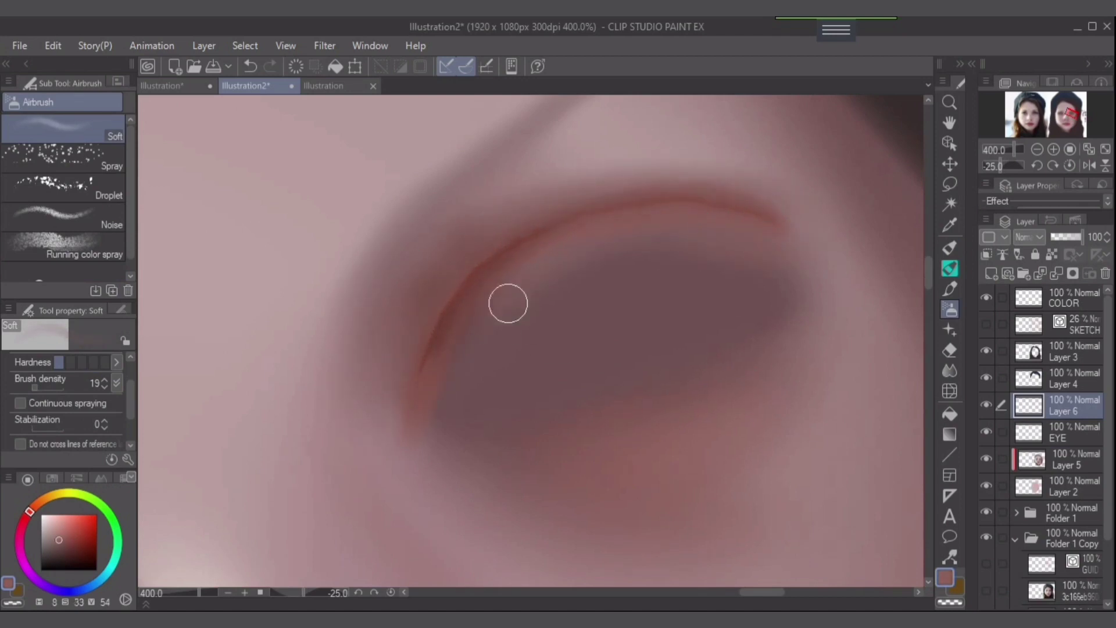
{"action": "key", "text": "ctrl+minus"}
{"action": "left_click", "coordinate": [755, 343], "text": "alt"}
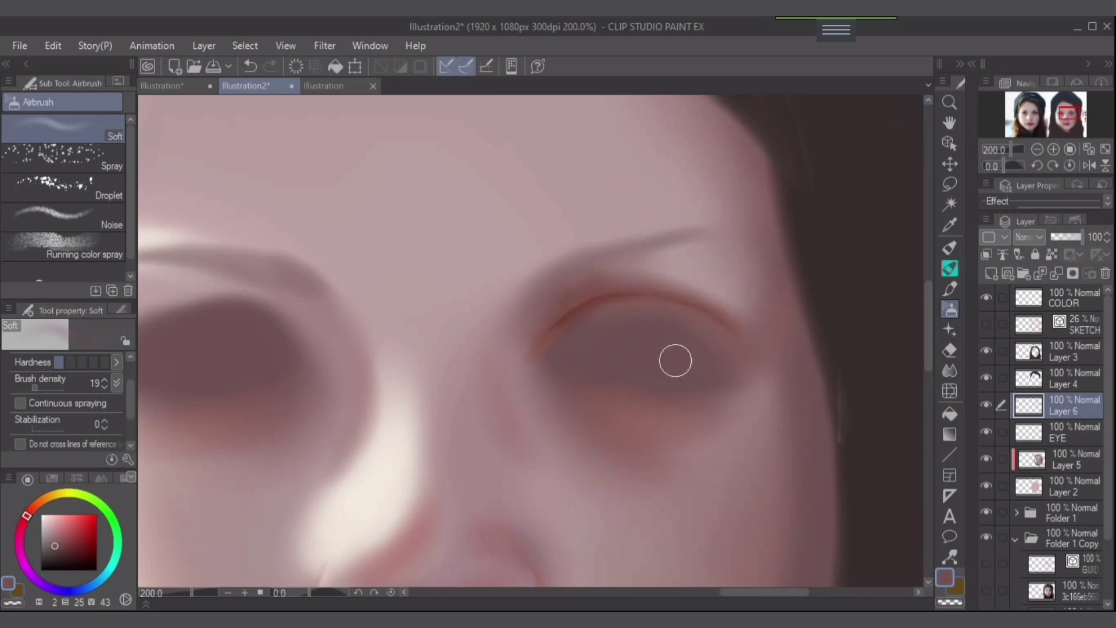
- Refine the right eyelid crease with sampled dark red-brown tones using the Soft airbrush at brush density 100
{"action": "scroll", "coordinate": [675, 361], "scroll_direction": "up", "scroll_amount": 2}
{"action": "left_click", "coordinate": [473, 259], "text": "alt"}
{"action": "left_click", "coordinate": [505, 250], "text": "alt"}
{"action": "key", "text": "minus"}
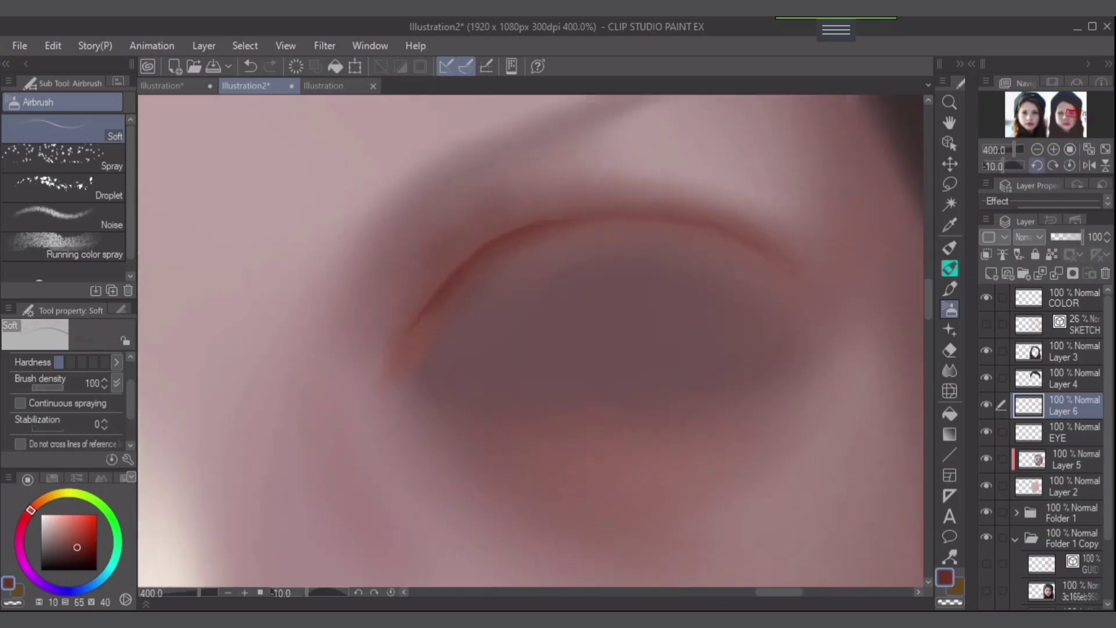
- Show the SKETCH layer again and merge the crease painting on Layer 6 into the EYE layer
{"action": "key", "text": "ctrl+0"}
{"action": "scroll", "coordinate": [604, 339], "scroll_direction": "up", "scroll_amount": 2}
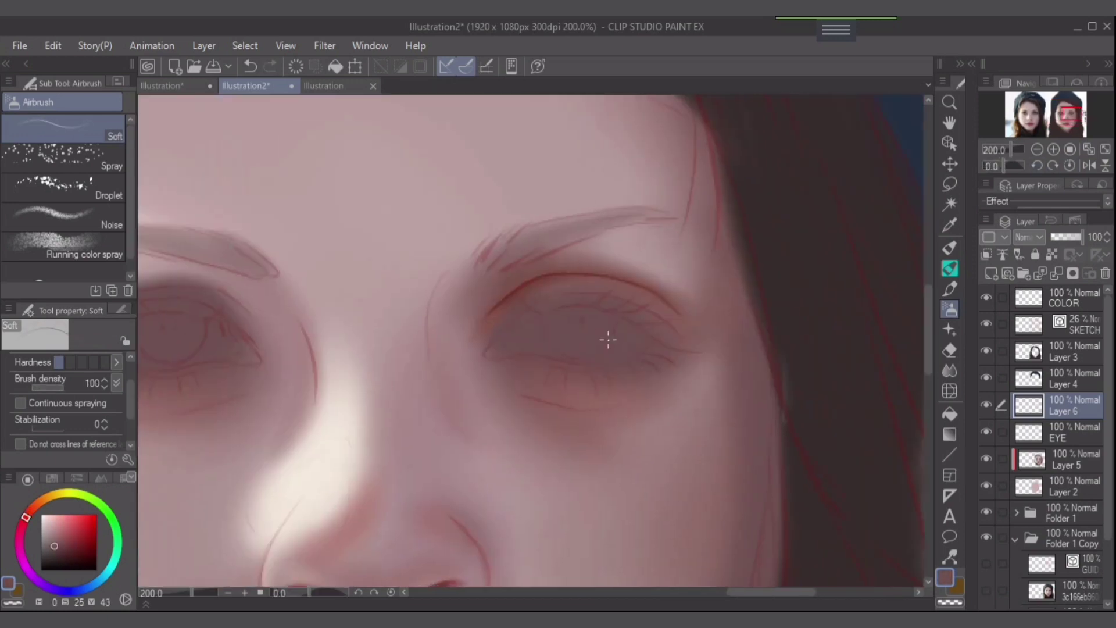
{"action": "left_click", "coordinate": [605, 339], "text": "alt"}
{"action": "left_click", "coordinate": [605, 339], "text": "ctrl+shift"}
{"action": "left_click", "coordinate": [752, 333], "text": "ctrl+shift"}
{"action": "key", "text": "ctrl+e"}
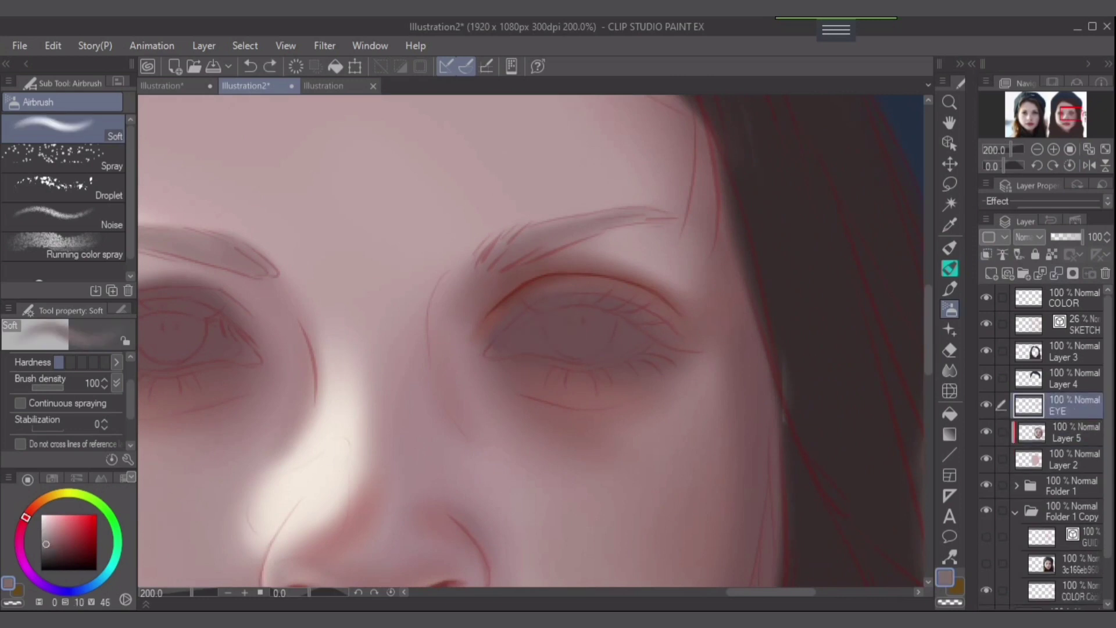
- Paint the right eye's white, the pink tear duct and the plum upper and lower lid rims following the sketch
{"action": "scroll", "coordinate": [634, 401], "scroll_direction": "up", "scroll_amount": 2}
{"action": "left_click", "coordinate": [540, 306], "text": "alt"}
{"action": "mouse_move", "coordinate": [541, 306]}
{"action": "left_mouse_down"}
{"action": "mouse_move", "coordinate": [615, 299]}
{"action": "mouse_move", "coordinate": [477, 307]}
{"action": "mouse_move", "coordinate": [572, 311]}
{"action": "mouse_move", "coordinate": [514, 320]}
{"action": "mouse_move", "coordinate": [547, 280]}
{"action": "mouse_move", "coordinate": [469, 296]}
{"action": "mouse_move", "coordinate": [605, 290]}
{"action": "left_mouse_up"}
{"action": "left_click", "coordinate": [393, 324], "text": "alt"}
{"action": "key", "text": "bracketleft"}
{"action": "mouse_move", "coordinate": [386, 323]}
{"action": "left_mouse_down"}
{"action": "mouse_move", "coordinate": [351, 333]}
{"action": "mouse_move", "coordinate": [373, 307]}
{"action": "mouse_move", "coordinate": [351, 321]}
{"action": "mouse_move", "coordinate": [420, 325]}
{"action": "mouse_move", "coordinate": [387, 311]}
{"action": "mouse_move", "coordinate": [390, 298]}
{"action": "mouse_move", "coordinate": [347, 335]}
{"action": "mouse_move", "coordinate": [376, 325]}
{"action": "mouse_move", "coordinate": [380, 312]}
{"action": "mouse_move", "coordinate": [357, 335]}
{"action": "mouse_move", "coordinate": [425, 239]}
{"action": "mouse_move", "coordinate": [477, 220]}
{"action": "mouse_move", "coordinate": [524, 221]}
{"action": "mouse_move", "coordinate": [441, 243]}
{"action": "mouse_move", "coordinate": [620, 244]}
{"action": "mouse_move", "coordinate": [718, 314]}
{"action": "left_mouse_up"}
{"action": "left_click", "coordinate": [356, 316], "text": "alt"}
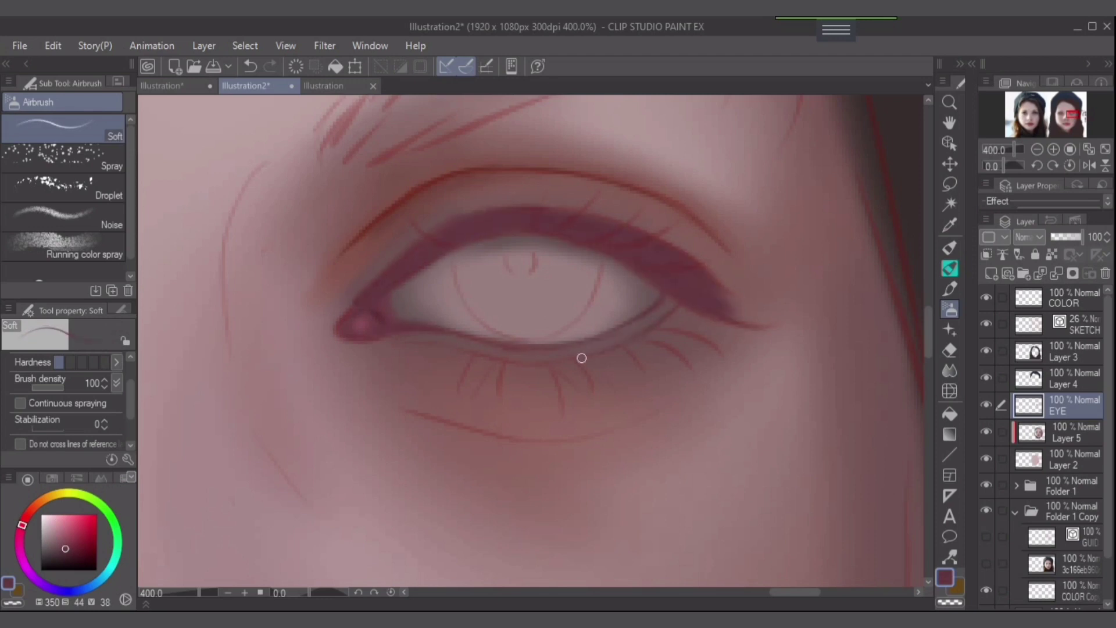
- Darken the right eye's upper lash line and paint a light pink highlight on the eyelid above it
{"action": "left_click", "coordinate": [456, 232], "text": "alt"}
{"action": "mouse_move", "coordinate": [383, 279]}
{"action": "left_mouse_down"}
{"action": "mouse_move", "coordinate": [429, 246]}
{"action": "mouse_move", "coordinate": [660, 269]}
{"action": "mouse_move", "coordinate": [720, 302]}
{"action": "left_mouse_up"}
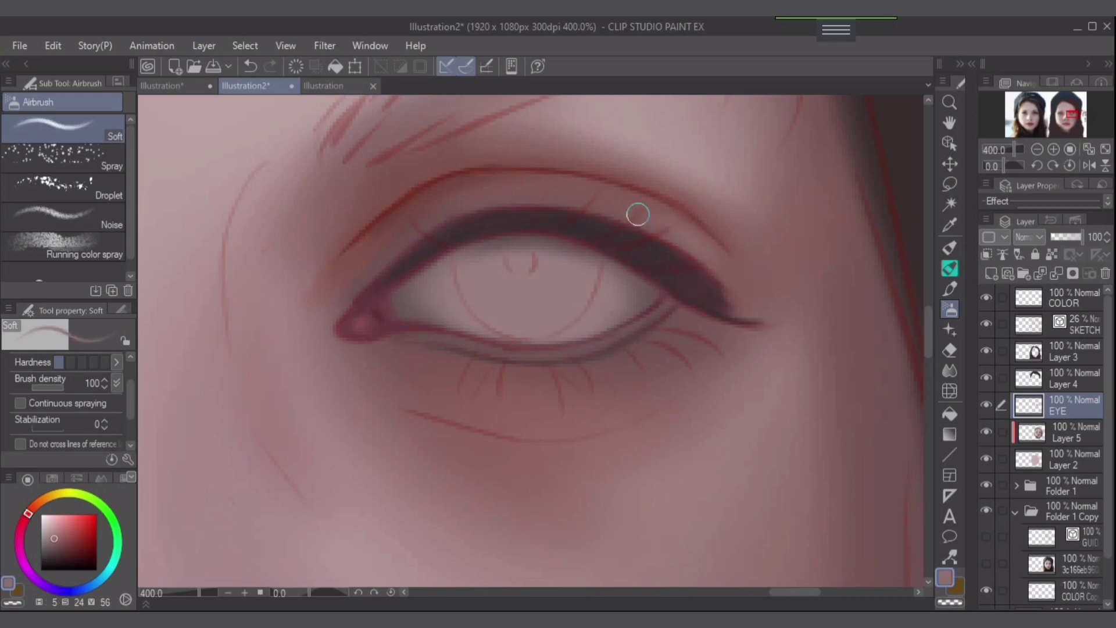
{"action": "left_click", "coordinate": [662, 227], "text": "alt"}
{"action": "left_click_drag", "start_coordinate": [698, 244], "coordinate": [552, 195]}
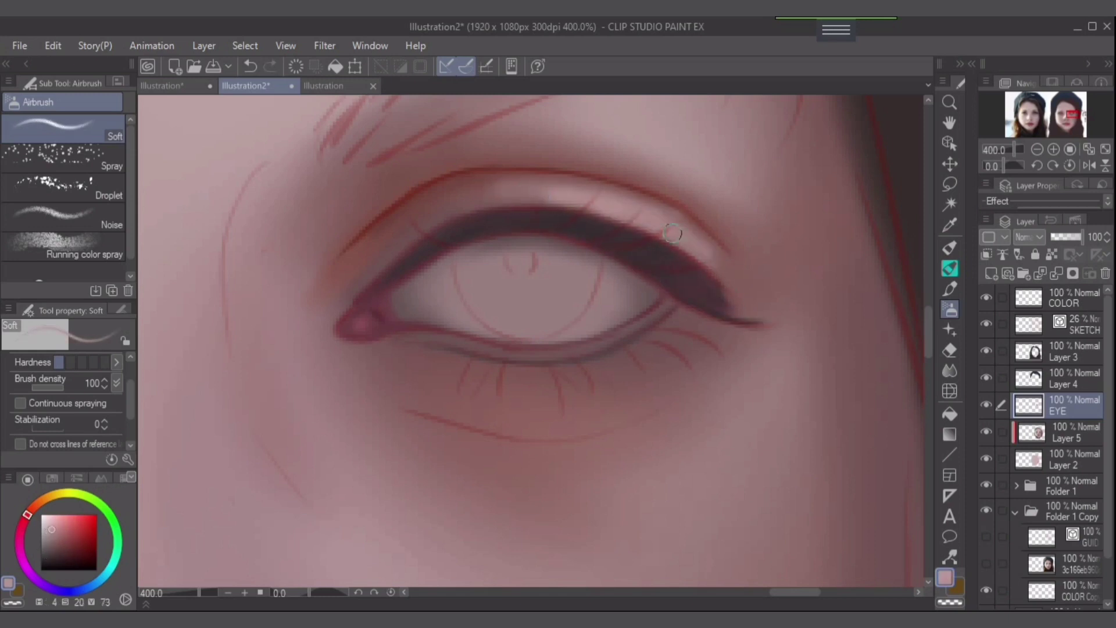
{"action": "left_click", "coordinate": [555, 189], "text": "alt"}
{"action": "left_click", "coordinate": [607, 299], "text": "alt"}
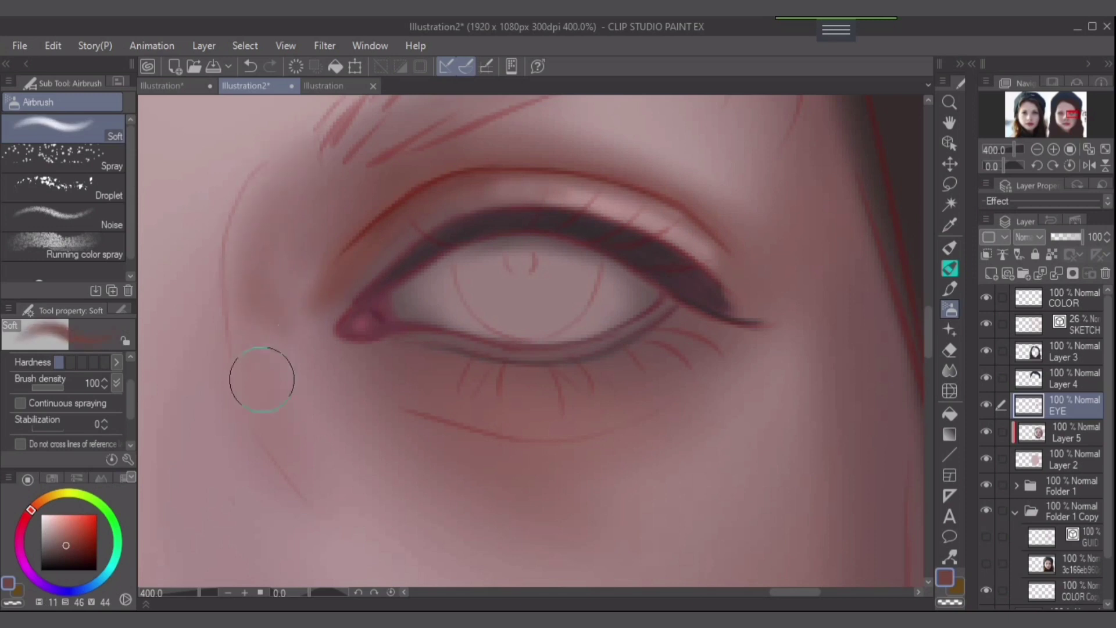
- Blend sampled skin tones around the right eye socket and nose bridge with the Skin Brush at density 23
{"action": "key", "text": "ctrl+minus"}
{"action": "key", "text": "ctrl+minus"}
{"action": "key", "text": "p"}
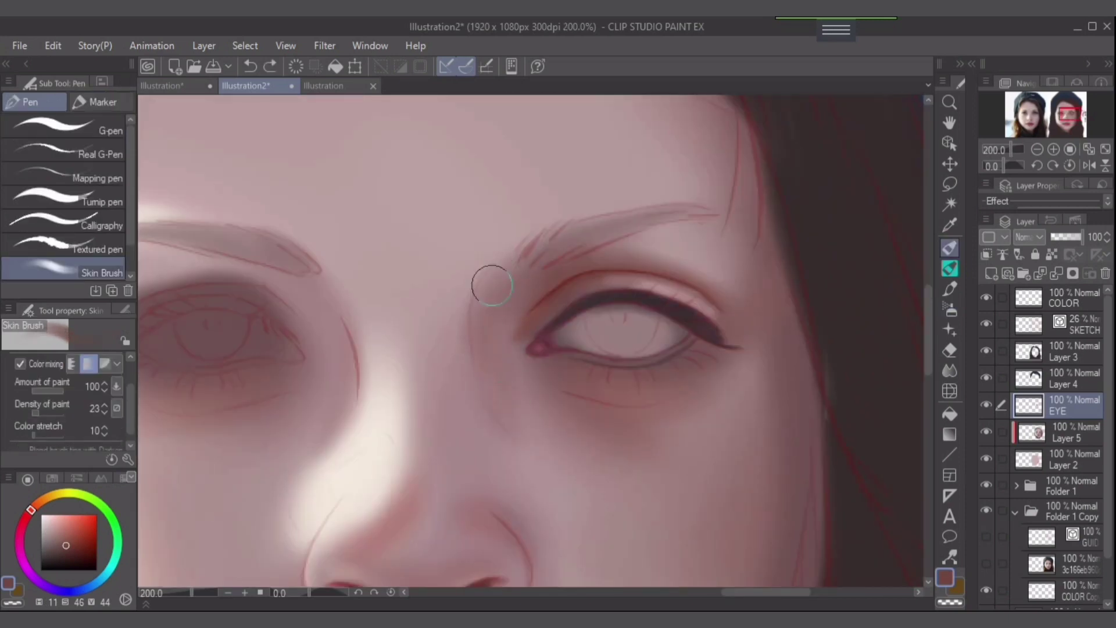
{"action": "left_click", "coordinate": [506, 394], "text": "alt"}
{"action": "left_click_drag", "start_coordinate": [672, 251], "coordinate": [646, 244]}
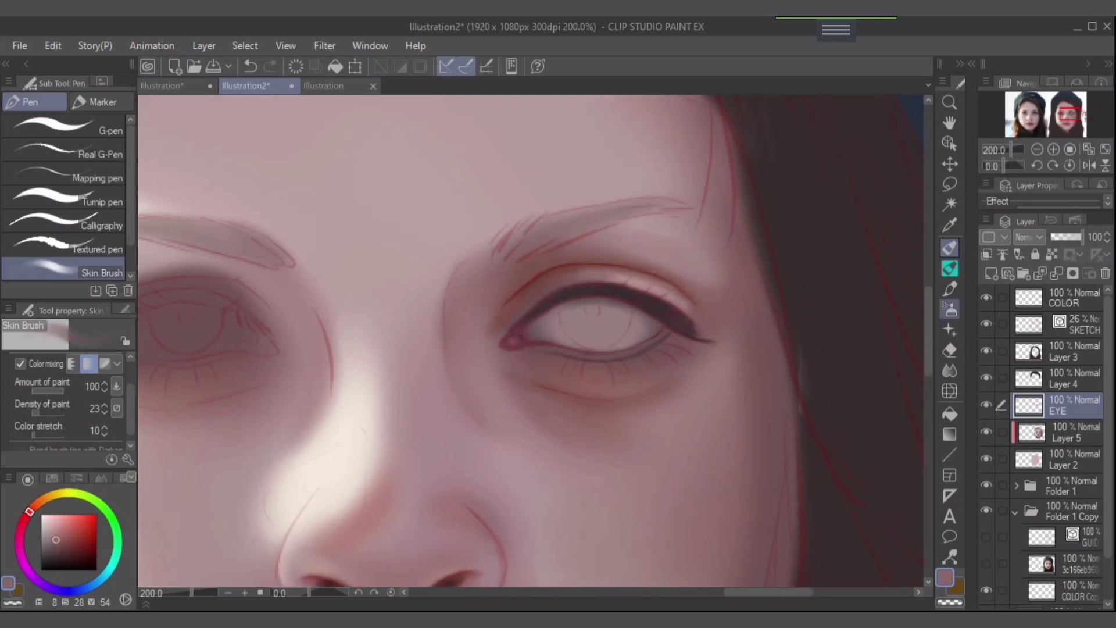
- Lighten the skin below the right eyebrow with the Soft airbrush and paint dark upper and lower eyelashes
{"action": "key", "text": "b"}
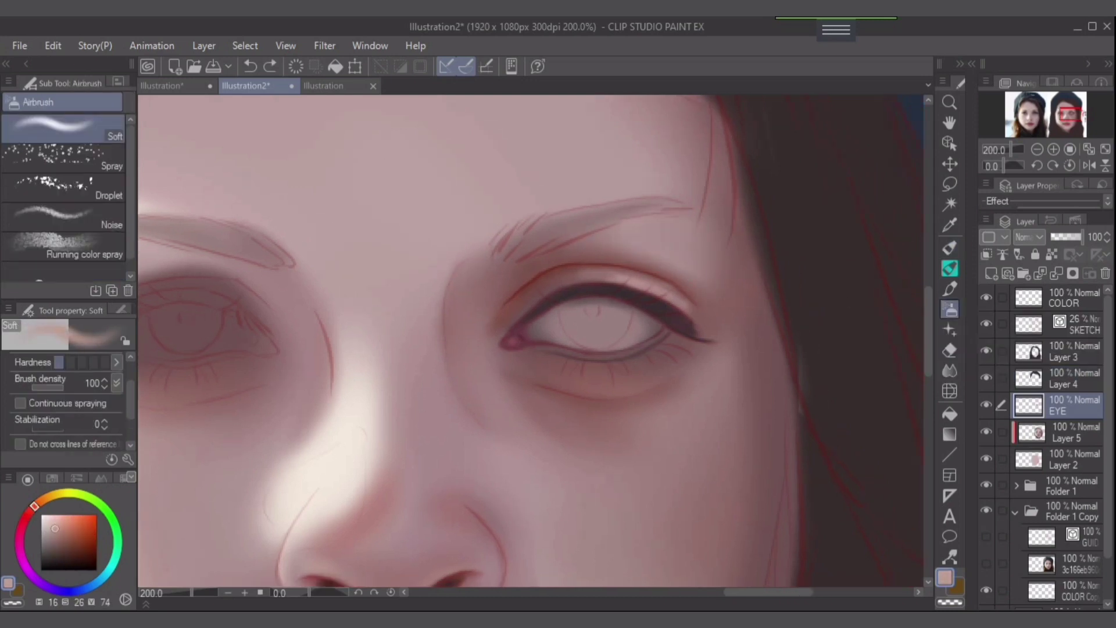
{"action": "left_click_drag", "start_coordinate": [679, 295], "coordinate": [739, 261]}
{"action": "left_click", "coordinate": [605, 271], "text": "alt"}
{"action": "left_click_drag", "start_coordinate": [607, 264], "coordinate": [596, 250]}
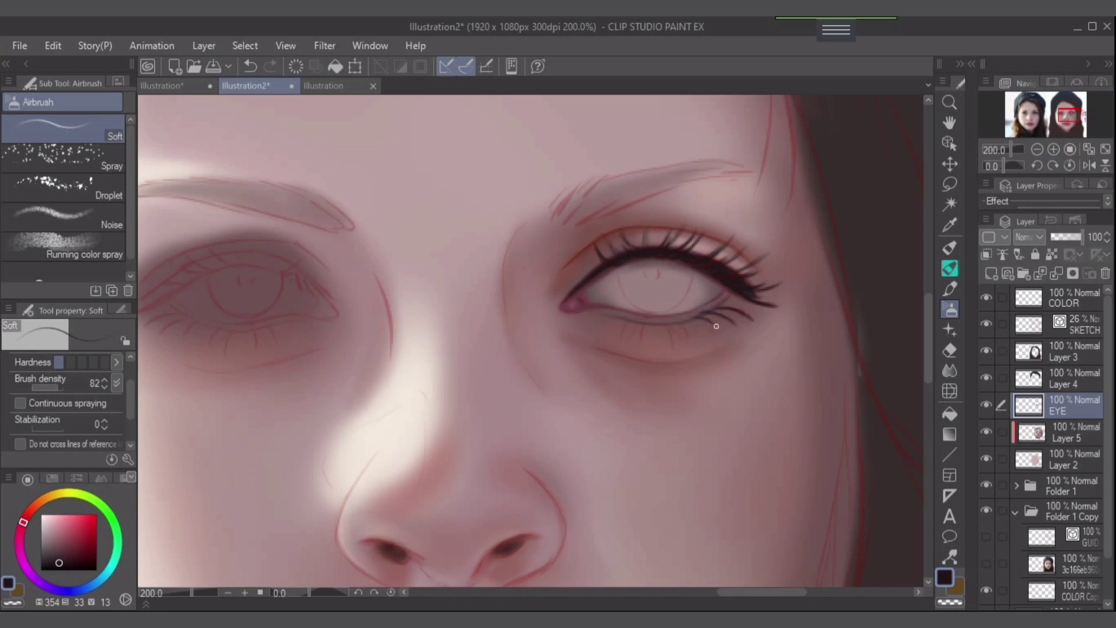
- Add a layer beneath EYE and shade around the right eye's inner corner with the Soft airbrush at brush density 37
{"action": "key", "text": "ctrl+shift+n"}
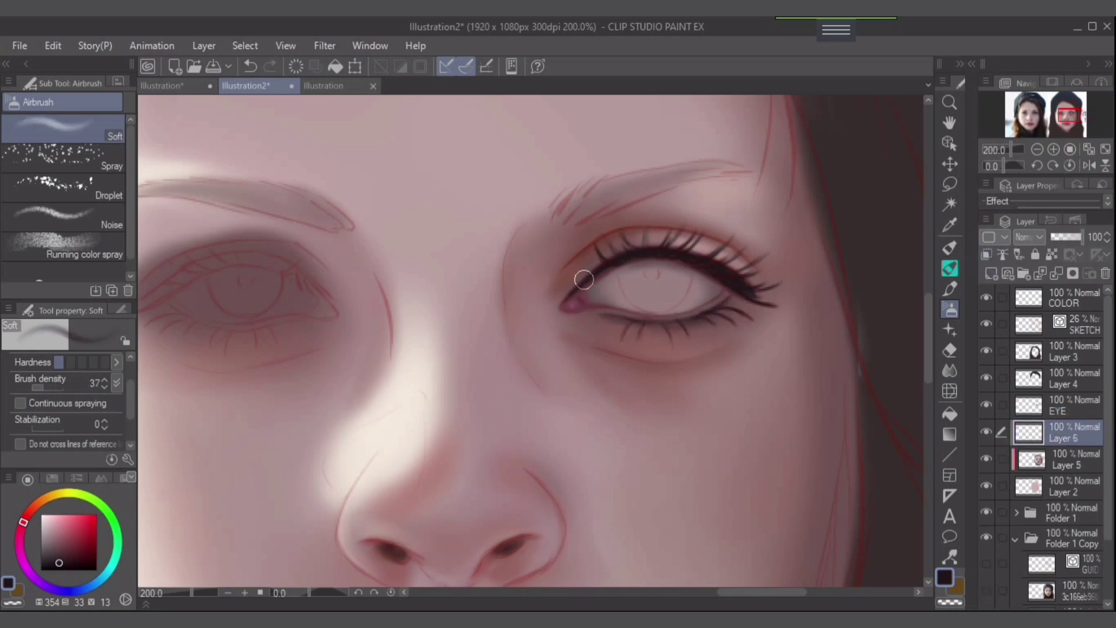
{"action": "left_click", "coordinate": [663, 348], "text": "alt"}
{"action": "key", "text": "alt+]"}
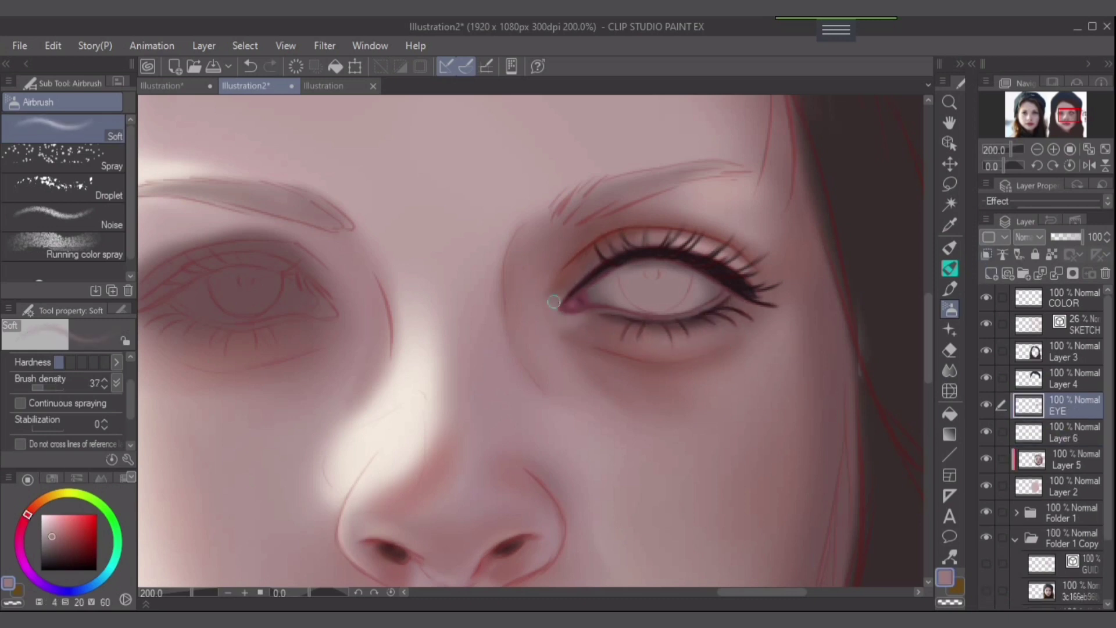
{"action": "left_click", "coordinate": [551, 288], "text": "alt"}
{"action": "left_click", "coordinate": [593, 232], "text": "alt"}
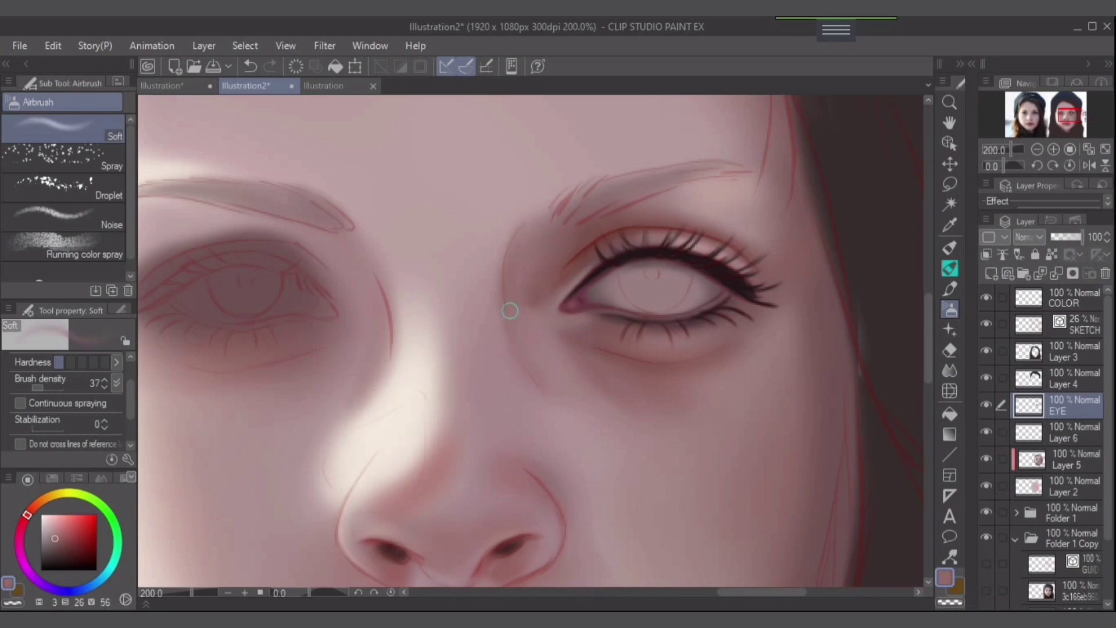
{"action": "scroll", "coordinate": [639, 326], "scroll_direction": "up", "scroll_amount": 3}
{"action": "scroll", "coordinate": [859, 399], "scroll_direction": "down", "scroll_amount": 3}
- Paint the right iris in grey-blue on a new layer, with a dark pupil, darker rim and lighter lower crescent
{"action": "key", "text": "ctrl+shift+n"}
{"action": "scroll", "coordinate": [720, 402], "scroll_direction": "up", "scroll_amount": 2}
{"action": "mouse_move", "coordinate": [575, 337]}
{"action": "left_mouse_down"}
{"action": "mouse_move", "coordinate": [610, 362]}
{"action": "mouse_move", "coordinate": [581, 317]}
{"action": "mouse_move", "coordinate": [636, 331]}
{"action": "left_mouse_up"}
{"action": "mouse_move", "coordinate": [559, 326]}
{"action": "left_mouse_down"}
{"action": "mouse_move", "coordinate": [570, 319]}
{"action": "mouse_move", "coordinate": [515, 298]}
{"action": "mouse_move", "coordinate": [580, 306]}
{"action": "mouse_move", "coordinate": [538, 291]}
{"action": "left_mouse_up"}
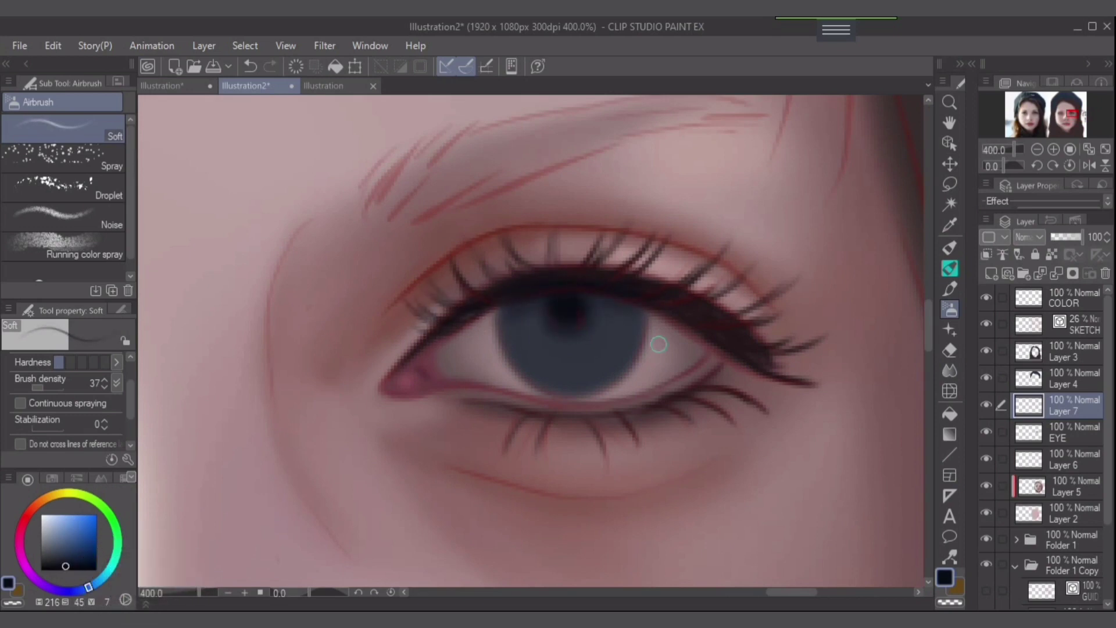
{"action": "mouse_move", "coordinate": [658, 344]}
{"action": "left_mouse_down"}
{"action": "mouse_move", "coordinate": [603, 309]}
{"action": "mouse_move", "coordinate": [530, 314]}
{"action": "mouse_move", "coordinate": [595, 324]}
{"action": "left_mouse_up"}
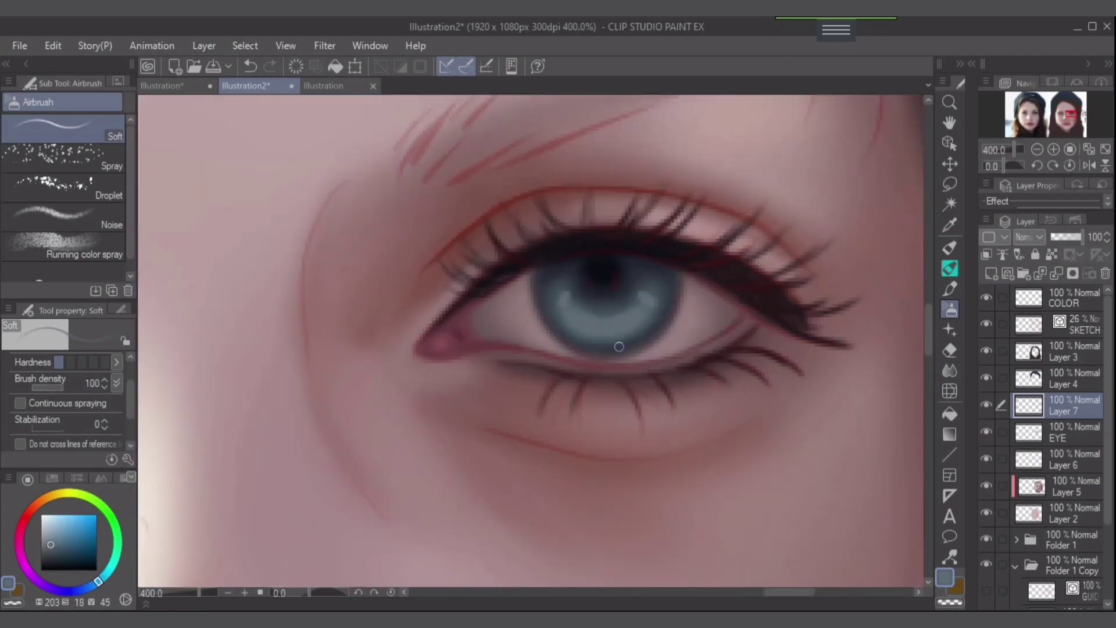
- Add light blue spots to the right iris and smudge them into radial streaks with the Finger tip blender
{"action": "left_click", "coordinate": [566, 301]}
{"action": "left_click", "coordinate": [650, 298]}
{"action": "left_click", "coordinate": [591, 330]}
{"action": "key", "text": "j"}
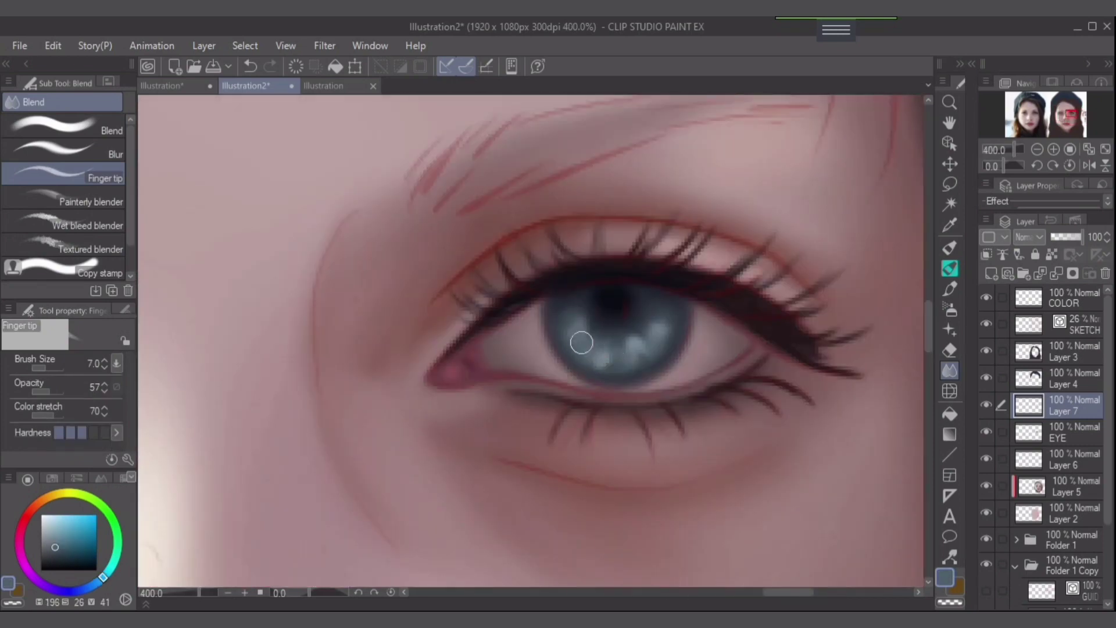
{"action": "left_click", "coordinate": [683, 347], "text": "alt"}
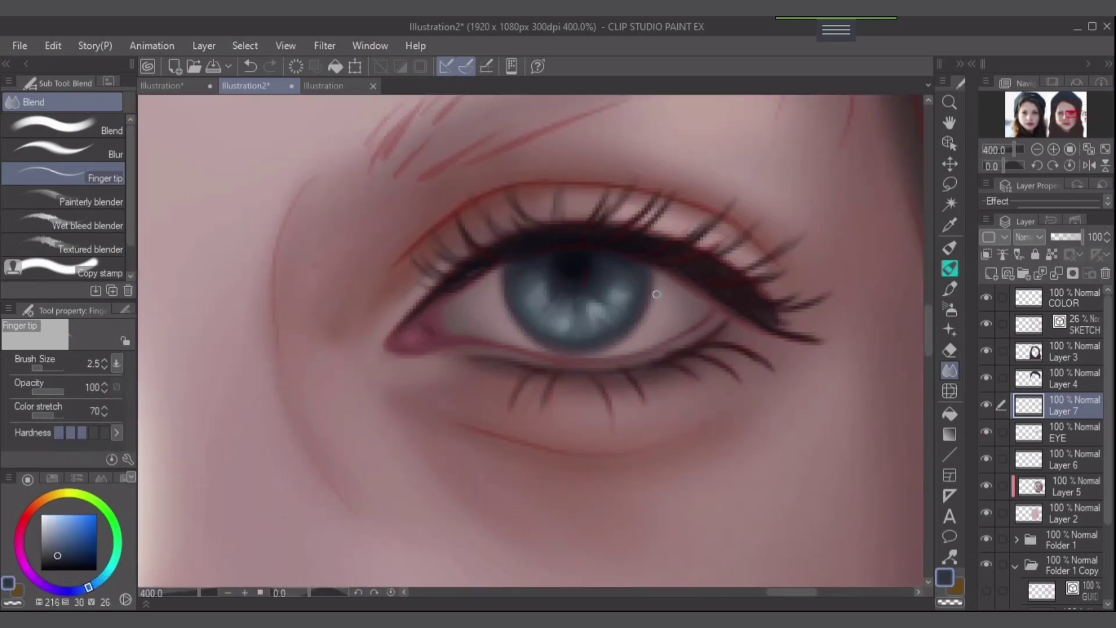
- Deepen the right iris's rim in dark blue with the Soft airbrush and brighten its lower streaks in light blue
{"action": "key", "text": "b"}
{"action": "left_click", "coordinate": [633, 288], "text": "alt"}
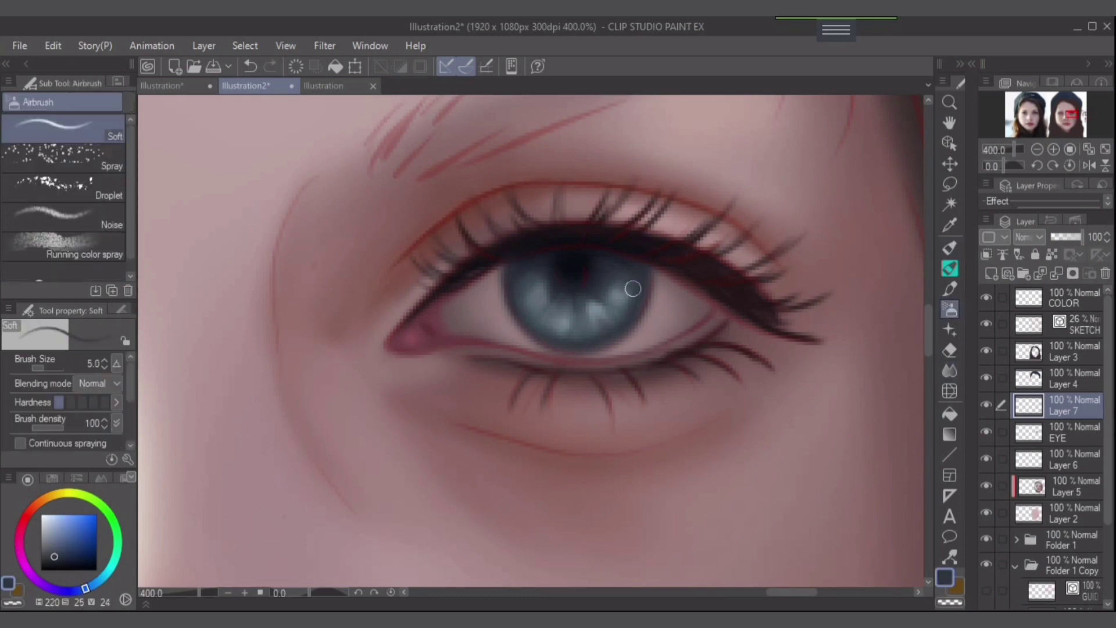
{"action": "key", "text": "j"}
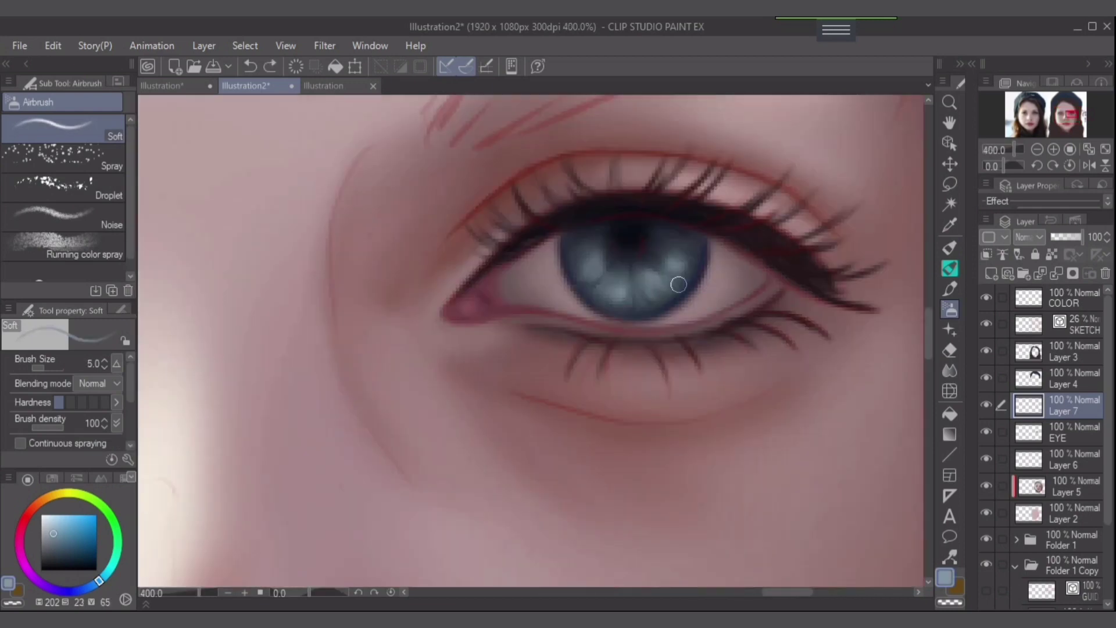
- Place a near-white blue catchlight on the right pupil's upper edge, alternating the Soft airbrush and the G-pen
{"action": "key", "text": "p"}
{"action": "key", "text": "b"}
{"action": "left_click", "coordinate": [622, 234]}
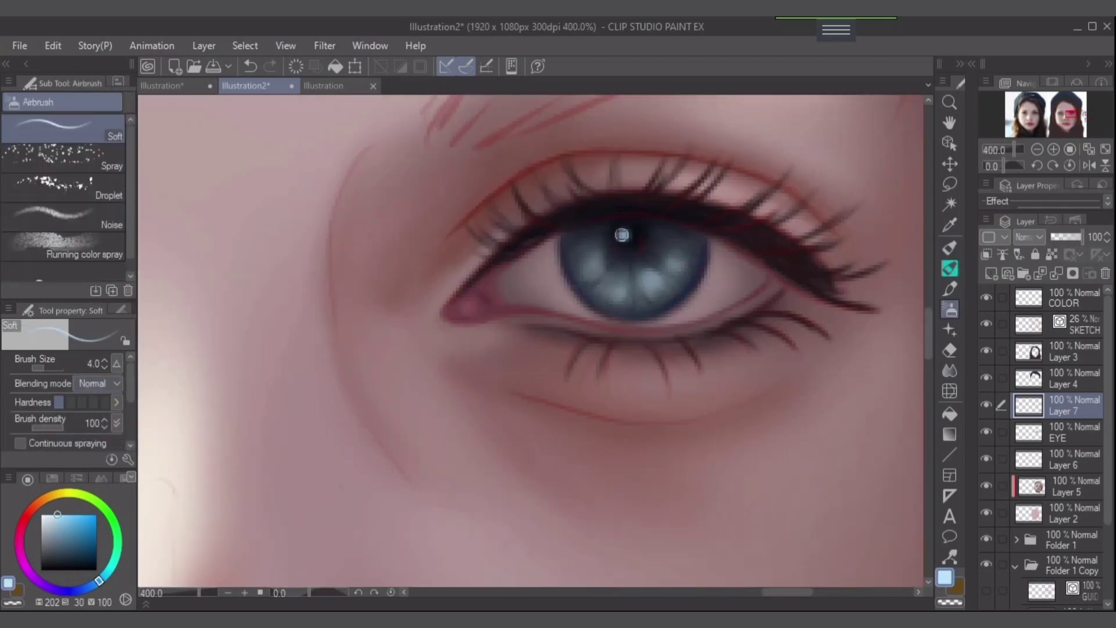
{"action": "left_click", "coordinate": [628, 232]}
{"action": "key", "text": "p"}
{"action": "key", "text": "b"}
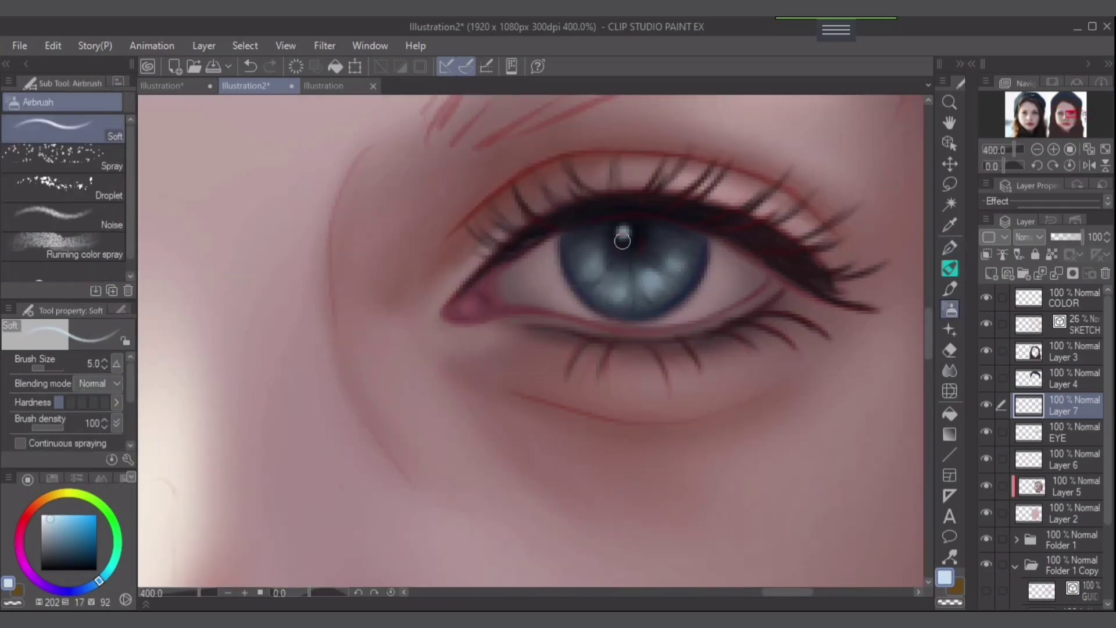
{"action": "key", "text": "p"}
{"action": "key", "text": "ctrl+alt+0"}
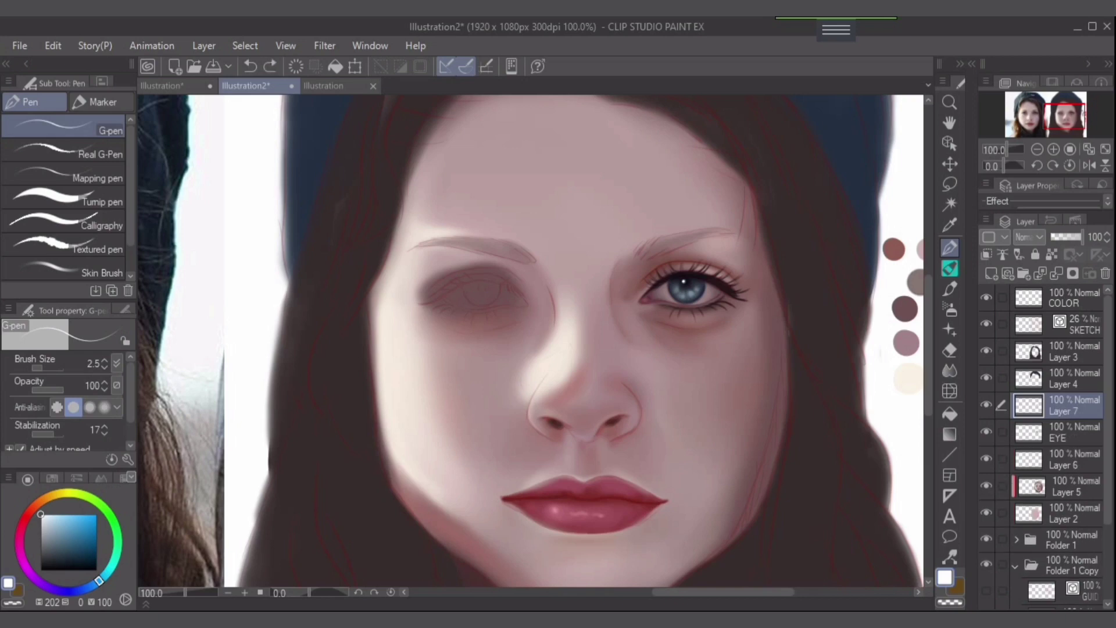
- Duplicate the finished eye, flip it horizontally onto the other side of the face, and merge the eye layers into EYE
{"action": "key", "text": "ctrl+t"}
{"action": "left_click", "coordinate": [53, 46]}
{"action": "left_click", "coordinate": [411, 362]}
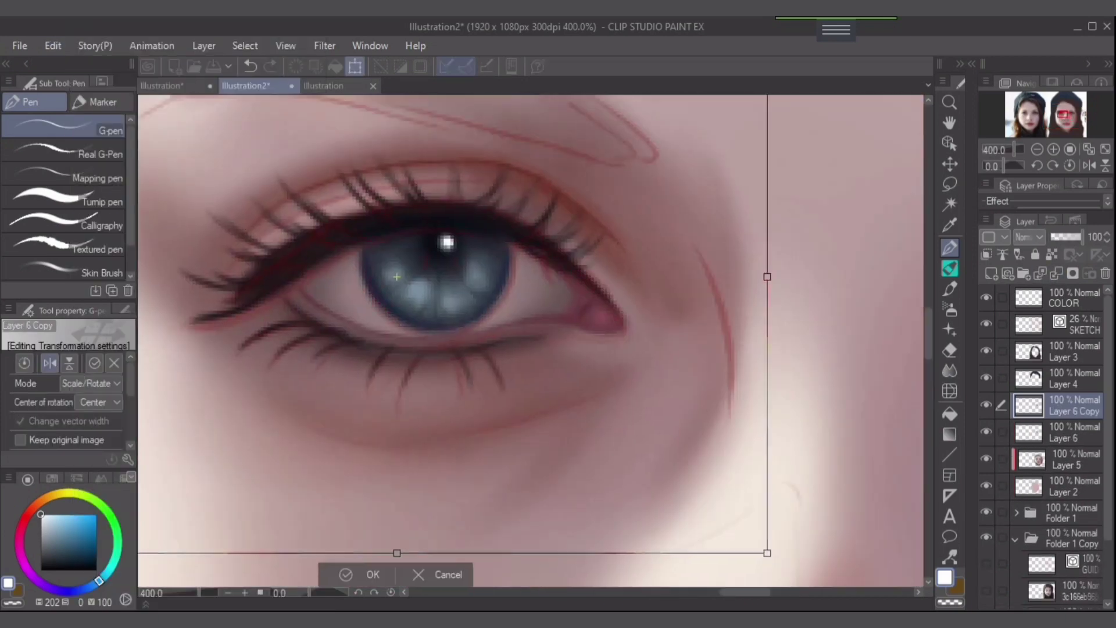
{"action": "key", "text": "Return"}
{"action": "key", "text": "ctrl+alt+0"}
{"action": "key", "text": "ctrl+e"}
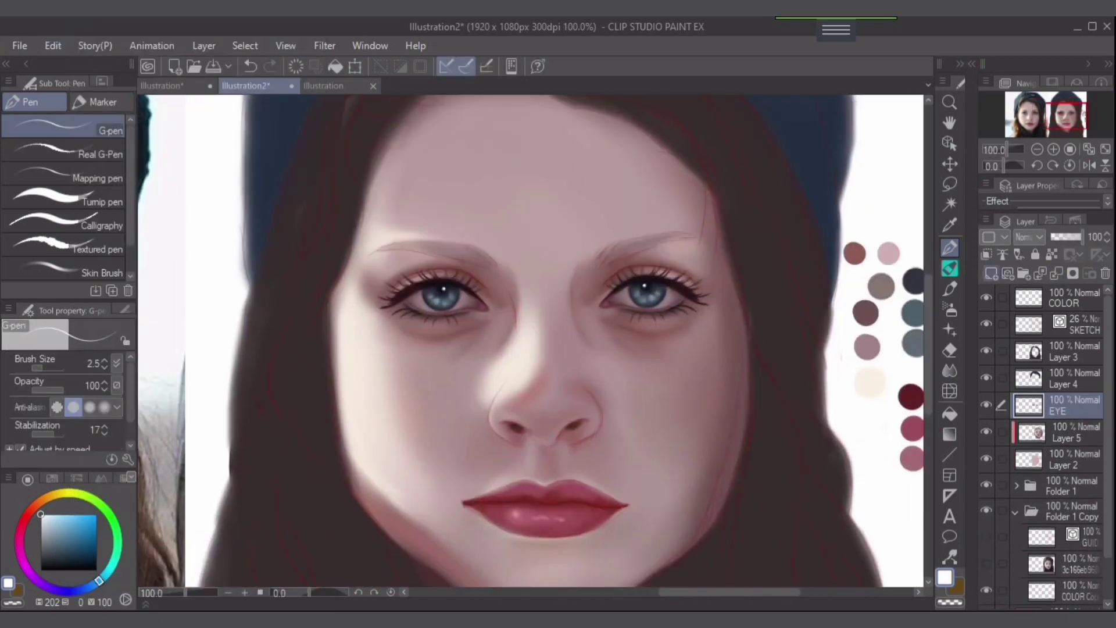
- Block in the right eyebrow in black on a new layer with the Droplet airbrush at size 8
{"action": "scroll", "coordinate": [681, 212], "scroll_direction": "up", "scroll_amount": 2}
{"action": "key", "text": "b"}
{"action": "left_click", "coordinate": [543, 294]}
{"action": "left_click_drag", "start_coordinate": [563, 295], "coordinate": [697, 256]}
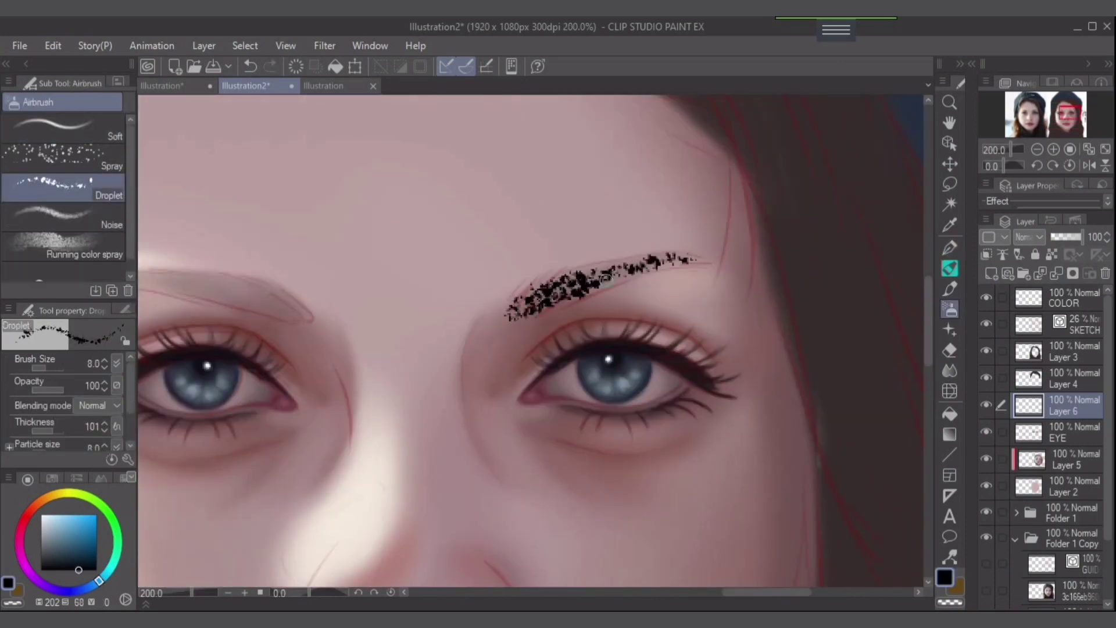
- Smudge the right eyebrow's black speckles into soft hair strokes with a small Finger tip blender
{"action": "left_click", "coordinate": [949, 370]}
{"action": "mouse_move", "coordinate": [511, 314]}
{"action": "left_mouse_down"}
{"action": "mouse_move", "coordinate": [719, 266]}
{"action": "mouse_move", "coordinate": [627, 271]}
{"action": "mouse_move", "coordinate": [524, 321]}
{"action": "mouse_move", "coordinate": [542, 310]}
{"action": "mouse_move", "coordinate": [563, 263]}
{"action": "mouse_move", "coordinate": [538, 294]}
{"action": "mouse_move", "coordinate": [516, 306]}
{"action": "left_mouse_up"}
{"action": "key", "text": "bracketleft"}
{"action": "key", "text": "bracketleft"}
{"action": "key", "text": "bracketleft"}
{"action": "key", "text": "bracketleft"}
{"action": "key", "text": "bracketleft"}
{"action": "key", "text": "bracketright"}
{"action": "mouse_move", "coordinate": [538, 302]}
{"action": "left_mouse_down"}
{"action": "mouse_move", "coordinate": [522, 328]}
{"action": "mouse_move", "coordinate": [567, 289]}
{"action": "mouse_move", "coordinate": [685, 260]}
{"action": "mouse_move", "coordinate": [469, 324]}
{"action": "mouse_move", "coordinate": [364, 336]}
{"action": "mouse_move", "coordinate": [401, 349]}
{"action": "left_mouse_up"}
{"action": "key", "text": "bracketleft"}
{"action": "key", "text": "bracketleft"}
{"action": "key", "text": "bracketleft"}
{"action": "scroll", "coordinate": [685, 260], "scroll_direction": "up", "scroll_amount": 2}
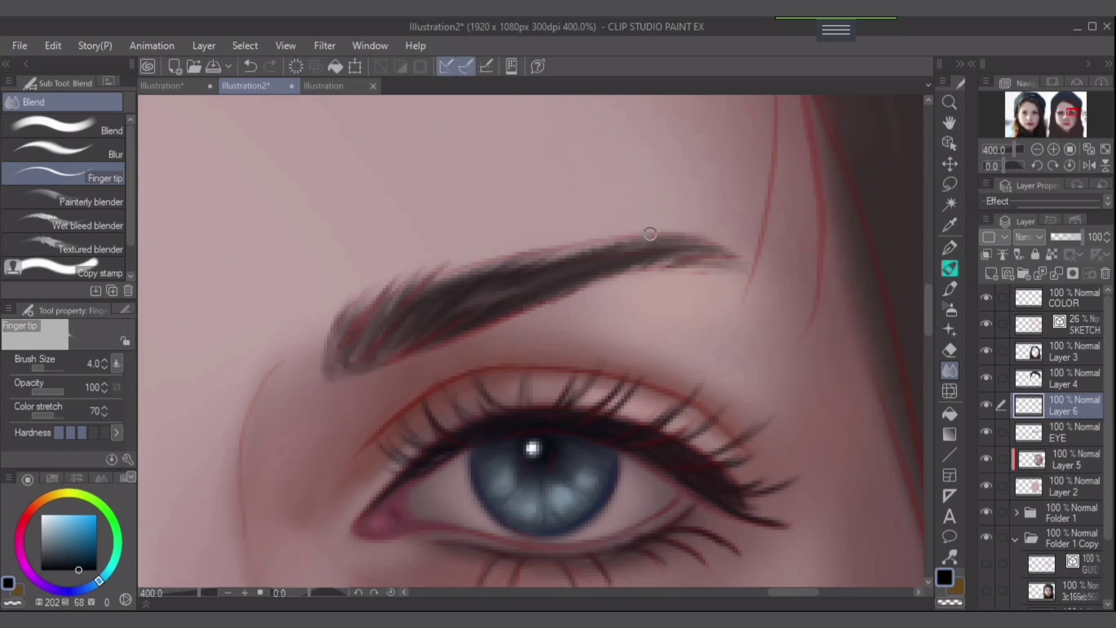
- Refine the right eyebrow's tail into a tapered point with the Finger tip blender at size 3 and the airbrush
{"action": "key", "text": "bracketleft"}
{"action": "scroll", "coordinate": [626, 414], "scroll_direction": "down", "scroll_amount": 3}
{"action": "scroll", "coordinate": [749, 416], "scroll_direction": "up", "scroll_amount": 3}
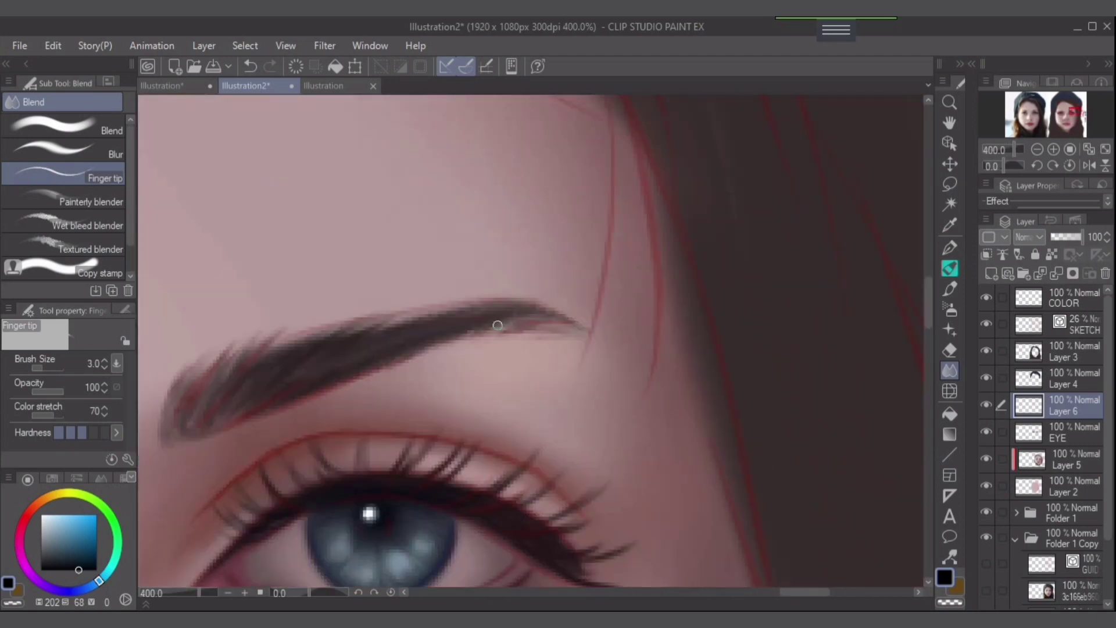
{"action": "key", "text": "b"}
{"action": "left_click_drag", "start_coordinate": [573, 331], "coordinate": [723, 299]}
- Shade the skin beside the right eyebrow's inner end in muted brown on the EYE layer with the Soft airbrush
{"action": "key", "text": "bracketright"}
{"action": "key", "text": "bracketright"}
{"action": "key", "text": "bracketright"}
{"action": "key", "text": "bracketright"}
{"action": "key", "text": "bracketright"}
{"action": "key", "text": "bracketright"}
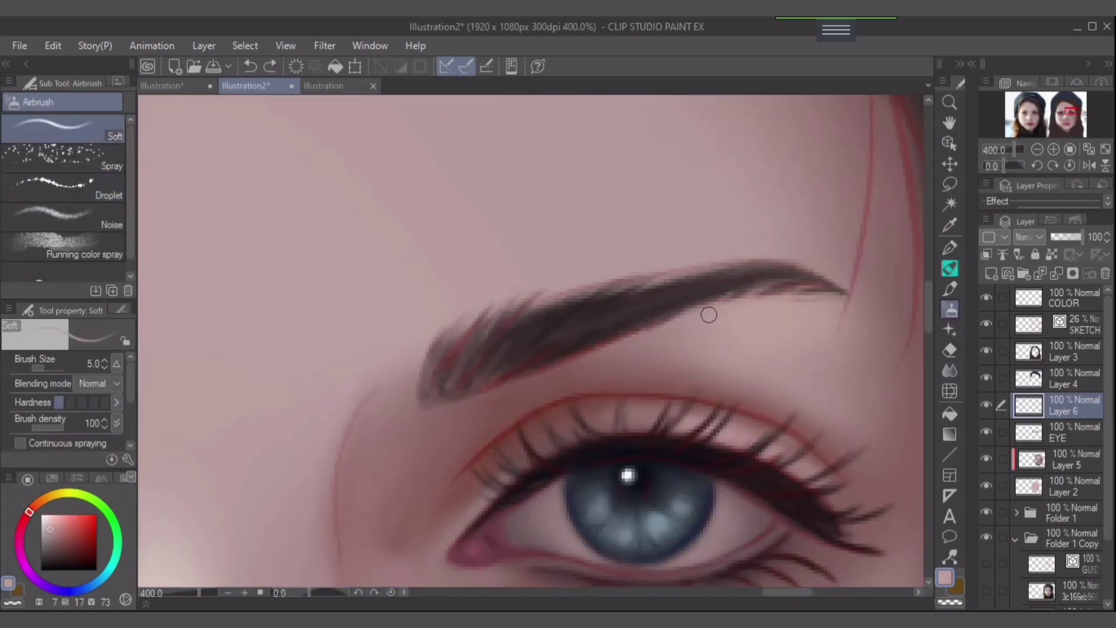
{"action": "key", "text": "alt+bracketleft"}
{"action": "key", "text": "bracketright"}
{"action": "key", "text": "bracketright"}
{"action": "key", "text": "bracketright"}
{"action": "key", "text": "bracketright"}
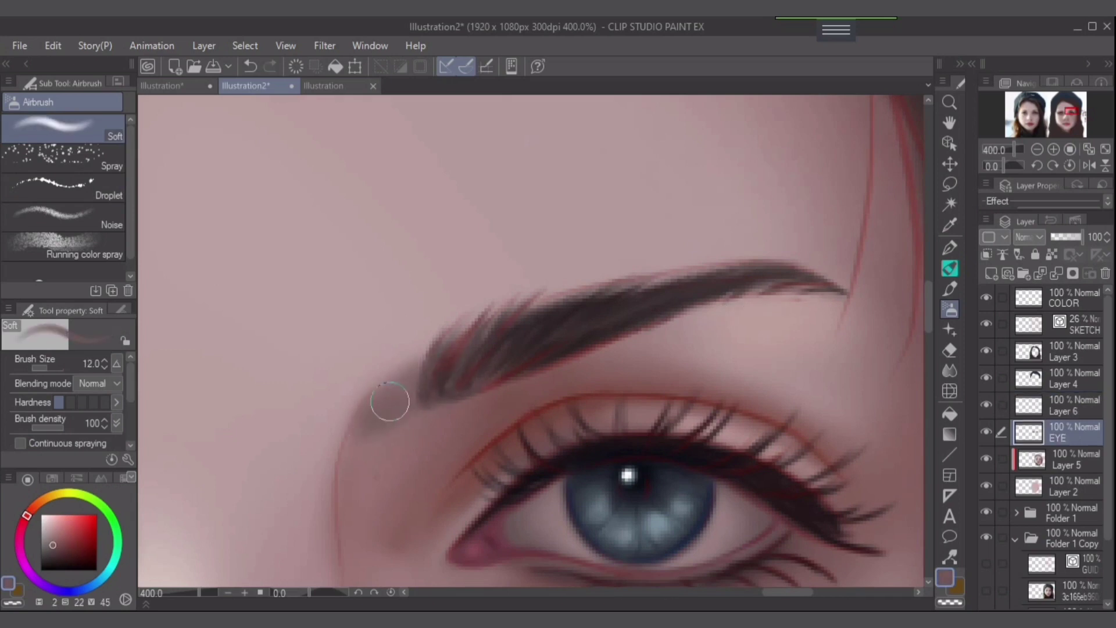
{"action": "key", "text": "bracketleft"}
{"action": "key", "text": "bracketleft"}
{"action": "key", "text": "bracketleft"}
{"action": "key", "text": "bracketleft"}
{"action": "key", "text": "bracketleft"}
{"action": "key", "text": "bracketleft"}
- Touch up the right eyebrow's inner end in dark brown on Layer 6 with the Soft airbrush at size 2.5
{"action": "key", "text": "alt+bracketright"}
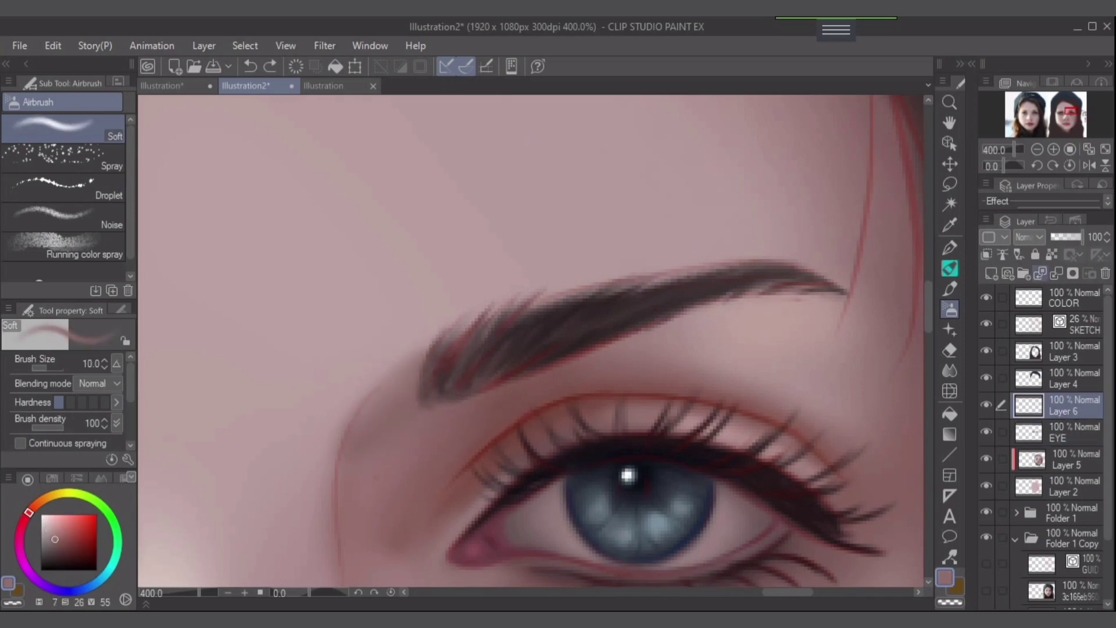
{"action": "key", "text": "bracketleft"}
{"action": "left_click", "coordinate": [462, 384], "text": "alt"}
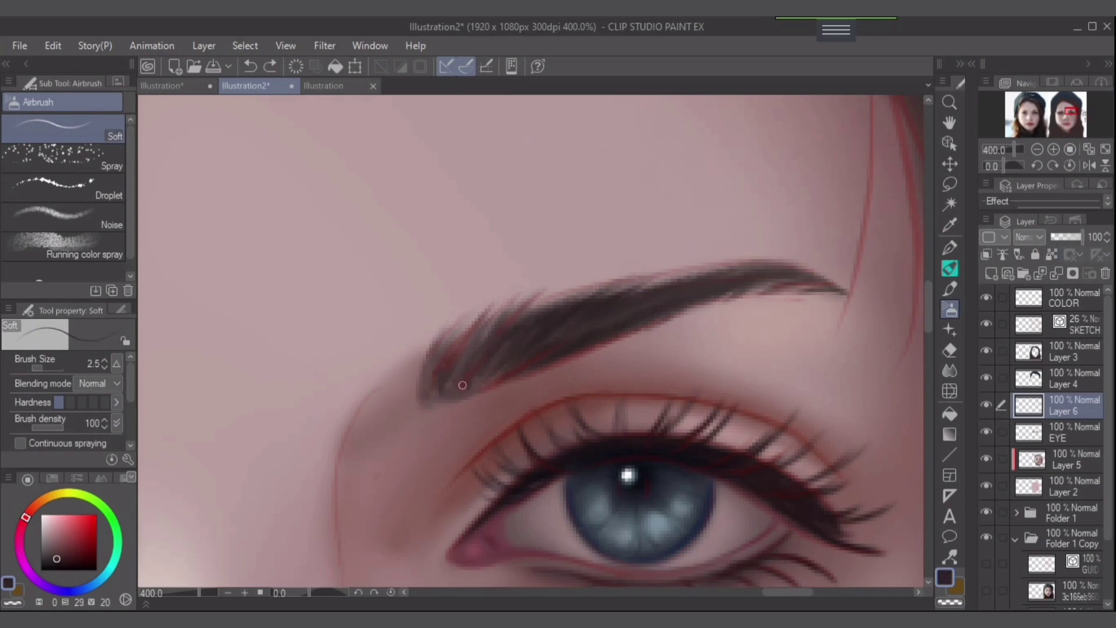
- Block in the left eyebrow in near-black on Layer 6 with the Droplet airbrush
{"action": "scroll", "coordinate": [471, 392], "scroll_direction": "down", "scroll_amount": 3}
{"action": "left_click", "coordinate": [63, 186]}
{"action": "mouse_move", "coordinate": [603, 293]}
{"action": "left_mouse_down"}
{"action": "mouse_move", "coordinate": [510, 267]}
{"action": "mouse_move", "coordinate": [532, 289]}
{"action": "mouse_move", "coordinate": [610, 286]}
{"action": "mouse_move", "coordinate": [577, 286]}
{"action": "mouse_move", "coordinate": [549, 267]}
{"action": "mouse_move", "coordinate": [607, 299]}
{"action": "left_mouse_up"}
- Smudge the left eyebrow into fine hair strokes from tail to inner end with the Finger tip blender at size 4
{"action": "key", "text": "j"}
{"action": "key", "text": "bracketleft"}
{"action": "key", "text": "bracketleft"}
{"action": "key", "text": "bracketleft"}
{"action": "key", "text": "bracketleft"}
{"action": "key", "text": "bracketleft"}
{"action": "left_click_drag", "start_coordinate": [443, 271], "coordinate": [431, 272]}
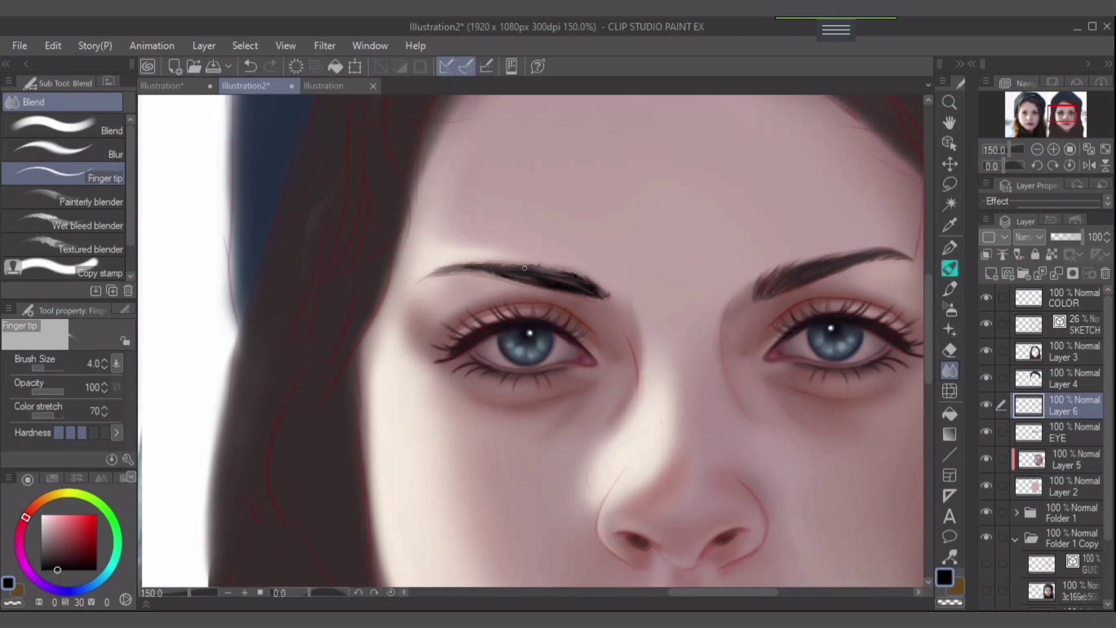
{"action": "left_click_drag", "start_coordinate": [524, 268], "coordinate": [595, 290]}
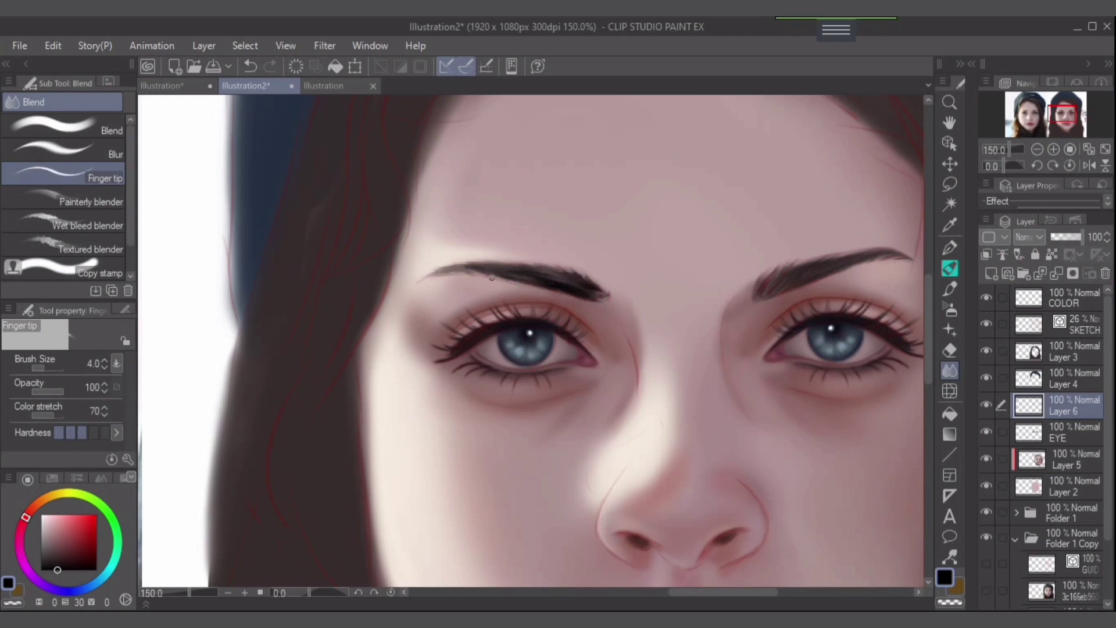
{"action": "left_click_drag", "start_coordinate": [535, 280], "coordinate": [530, 268]}
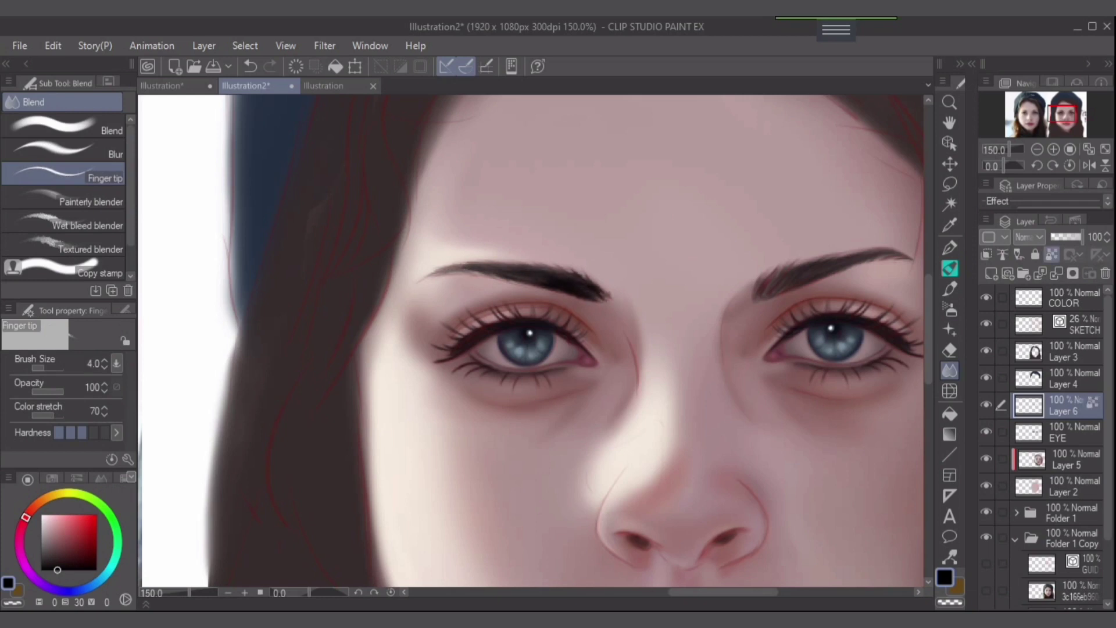
- Tint the eyebrows in softer dark brown with the Soft airbrush, keeping Layer 6's transparent pixels locked
{"action": "key", "text": "b"}
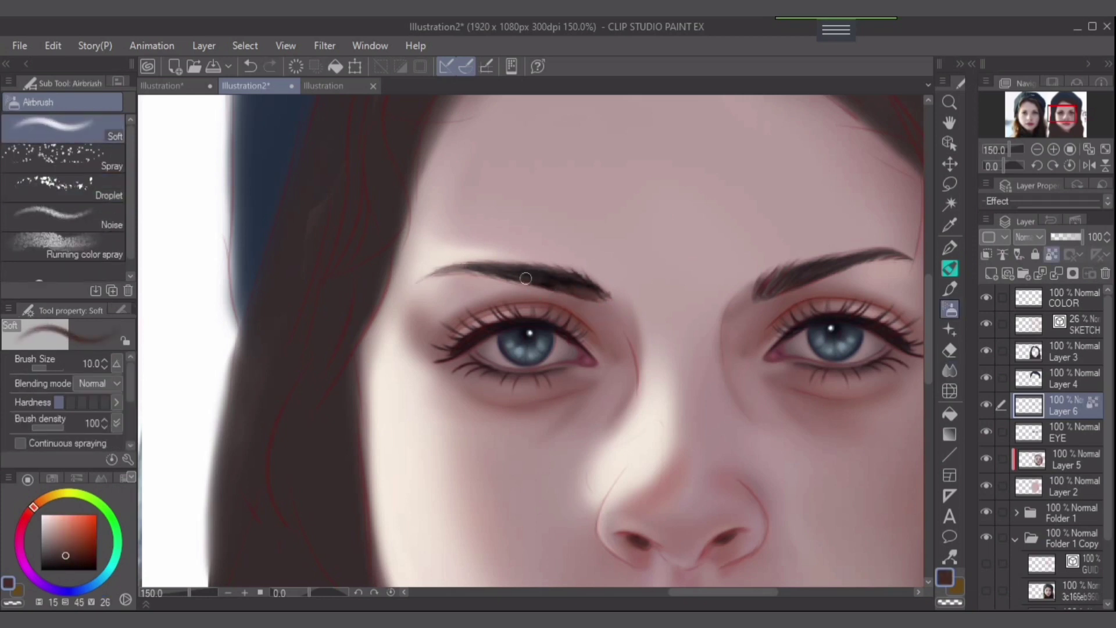
{"action": "key", "text": "bracketleft"}
{"action": "key", "text": "bracketleft"}
{"action": "left_click", "coordinate": [603, 295], "text": "alt"}
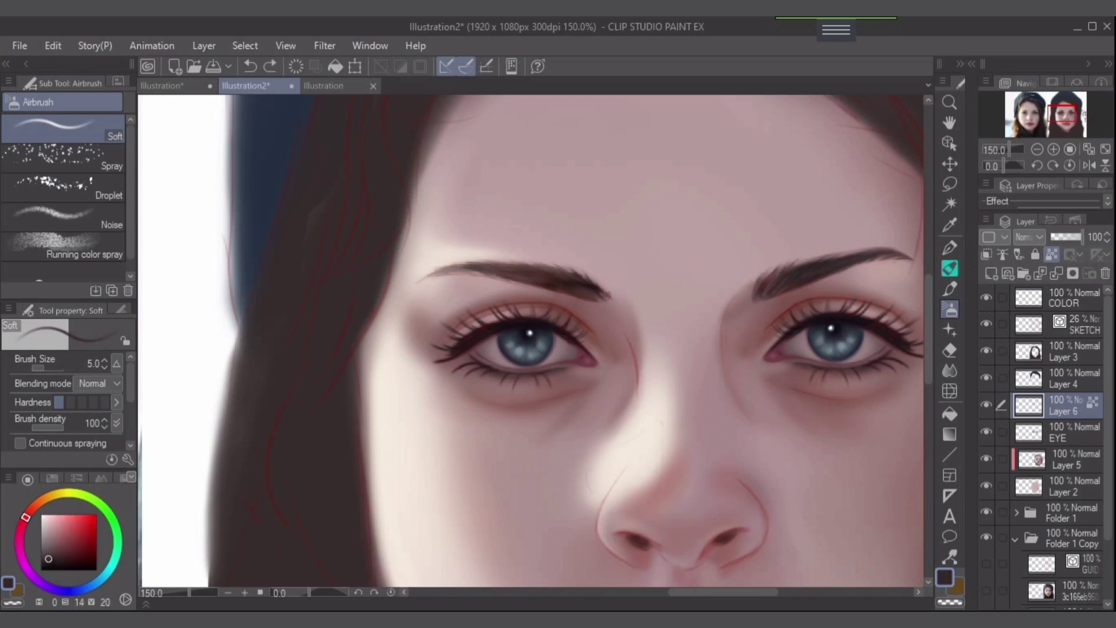
{"action": "left_click", "coordinate": [577, 291], "text": "alt"}
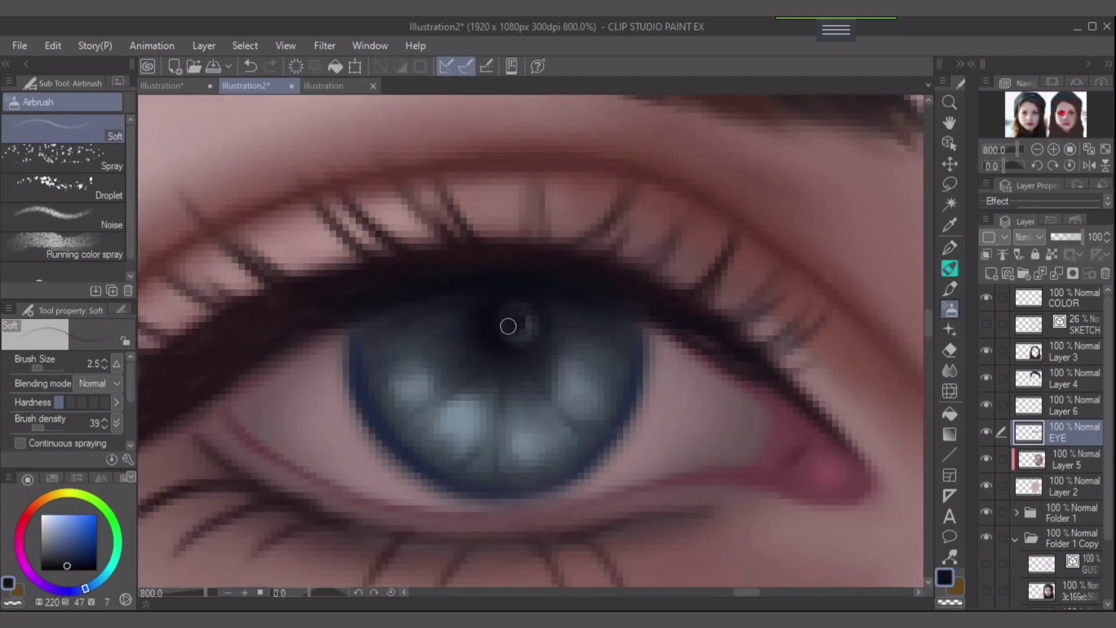
- Repaint the left eye's pupil in near-black over the old catchlight and place a pale blue catchlight at its upper left
{"action": "left_click_drag", "start_coordinate": [508, 326], "coordinate": [483, 337]}
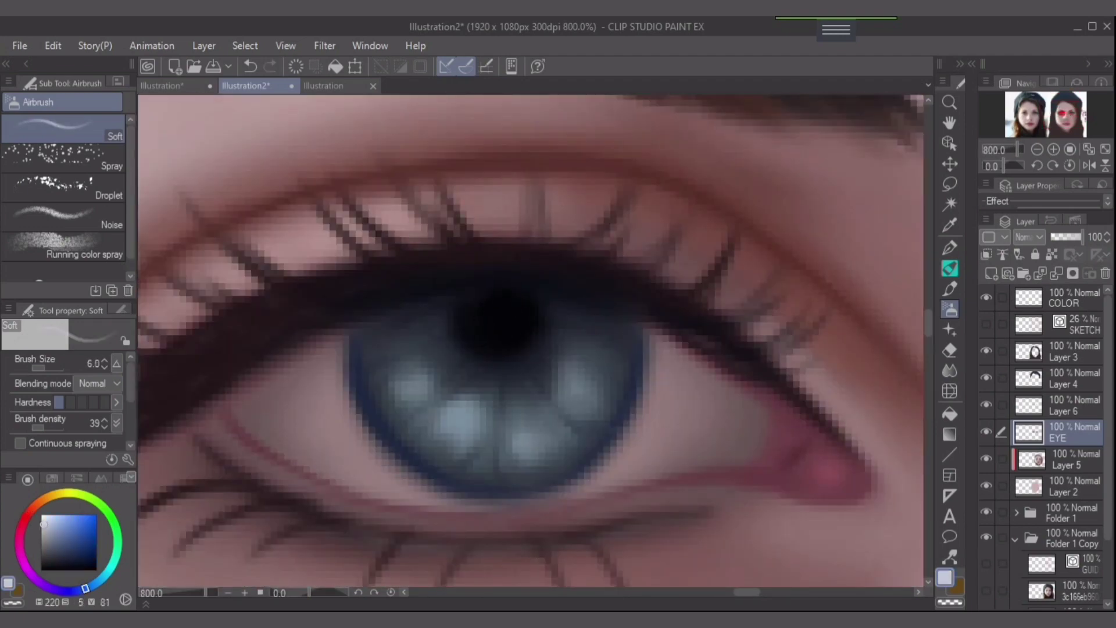
{"action": "left_click_drag", "start_coordinate": [470, 299], "coordinate": [476, 305]}
- Paint reddish-brown strands over the flat hair on Layer 3 with the thin hair bundle brush, from the parting to the lower locks
{"action": "key", "text": "p"}
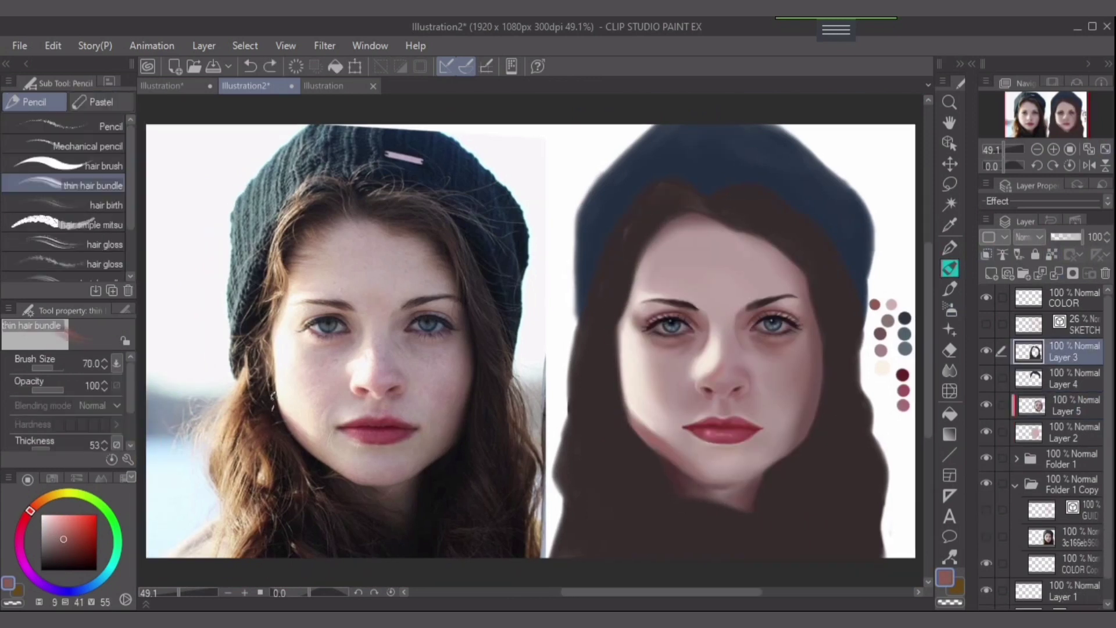
{"action": "mouse_move", "coordinate": [698, 192]}
{"action": "left_mouse_down"}
{"action": "mouse_move", "coordinate": [621, 255]}
{"action": "mouse_move", "coordinate": [607, 314]}
{"action": "left_mouse_up"}
{"action": "left_click_drag", "start_coordinate": [622, 255], "coordinate": [610, 334]}
{"action": "mouse_move", "coordinate": [732, 198]}
{"action": "left_mouse_down"}
{"action": "mouse_move", "coordinate": [709, 212]}
{"action": "mouse_move", "coordinate": [690, 198]}
{"action": "left_mouse_up"}
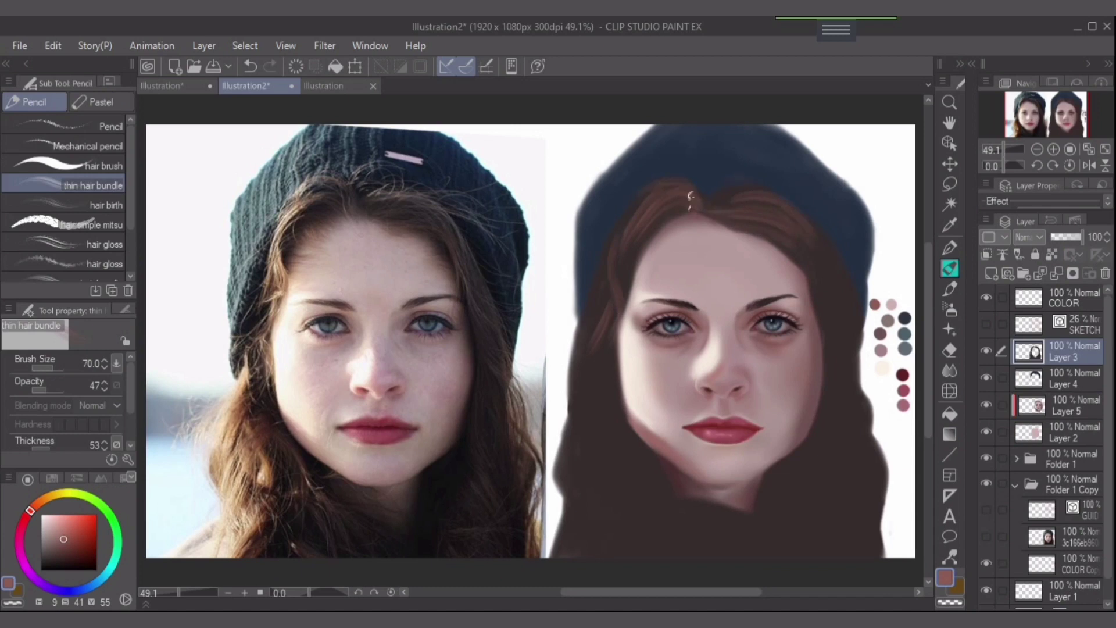
{"action": "left_click_drag", "start_coordinate": [618, 233], "coordinate": [622, 340]}
{"action": "scroll", "coordinate": [622, 340], "scroll_direction": "down", "scroll_amount": 3}
{"action": "mouse_move", "coordinate": [576, 372]}
{"action": "left_mouse_down"}
{"action": "mouse_move", "coordinate": [568, 436]}
{"action": "mouse_move", "coordinate": [601, 413]}
{"action": "mouse_move", "coordinate": [589, 342]}
{"action": "mouse_move", "coordinate": [672, 500]}
{"action": "mouse_move", "coordinate": [720, 448]}
{"action": "left_mouse_up"}
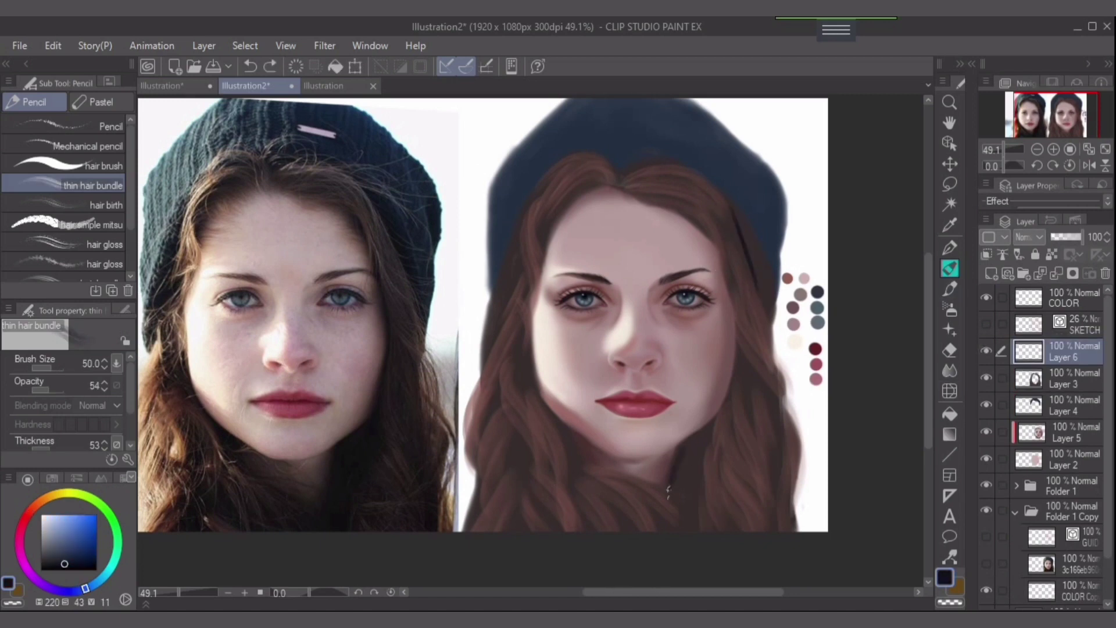
- Paint dark navy shadow strands beside the neck, jaw and cheeks on Layer 6 with the thin hair bundle brush at 54 opacity
{"action": "left_click_drag", "start_coordinate": [719, 441], "coordinate": [702, 492]}
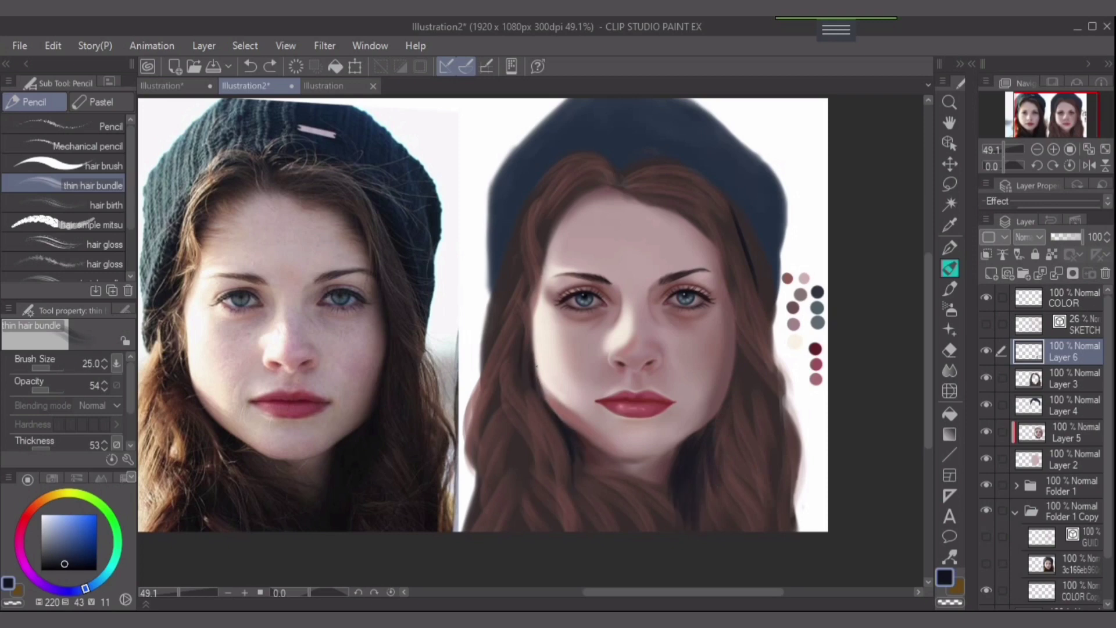
{"action": "key", "text": "ctrl+alt+0"}
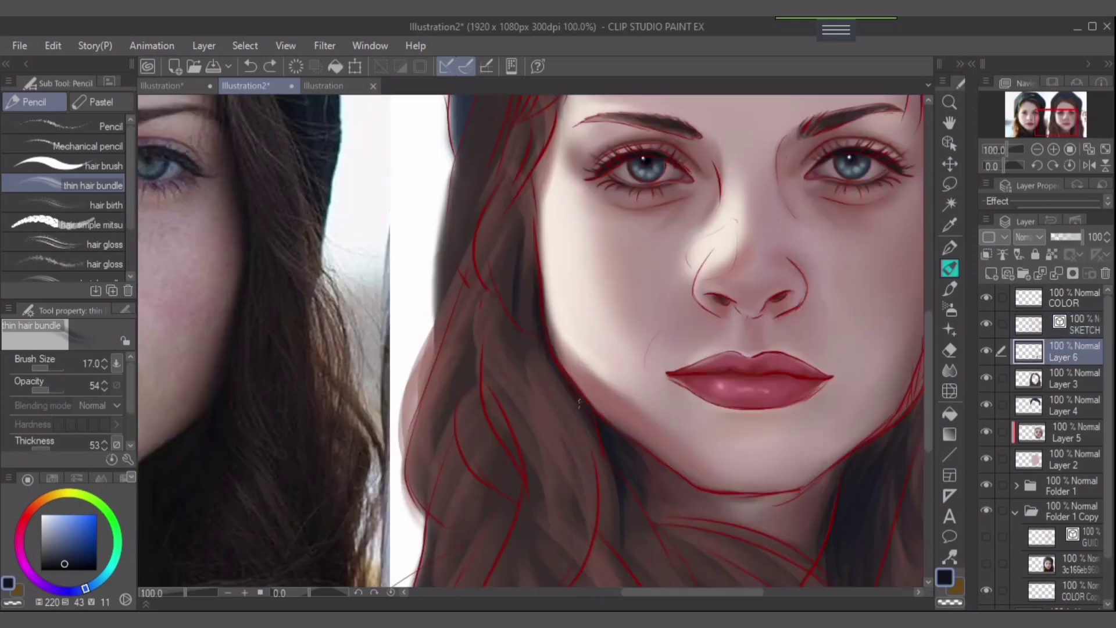
{"action": "key", "text": "ctrl+minus"}
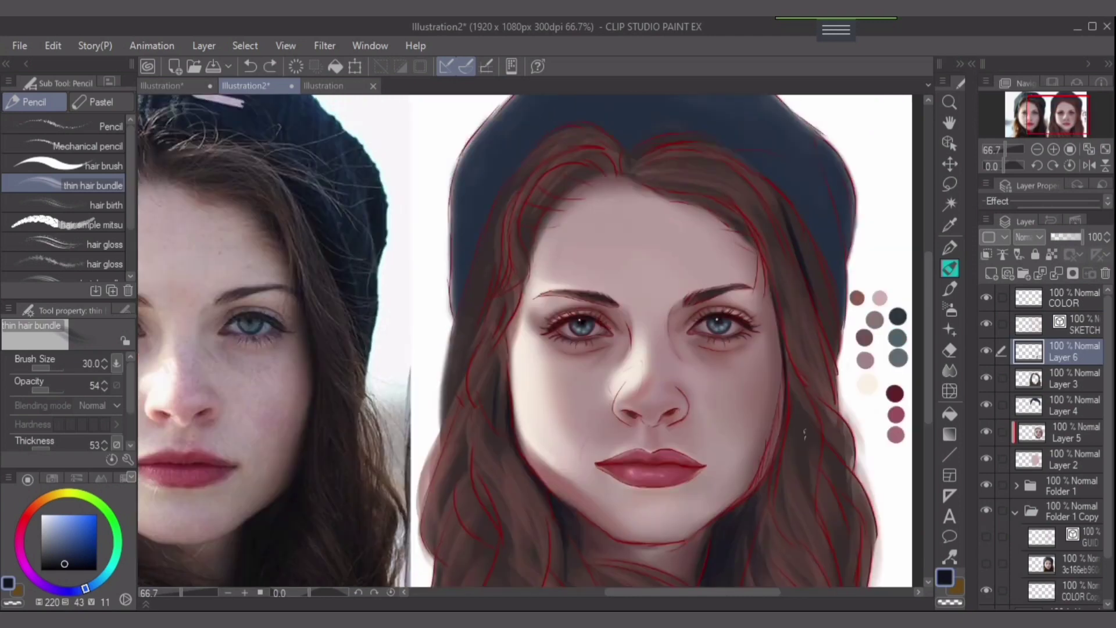
{"action": "key", "text": "b"}
{"action": "key", "text": "p"}
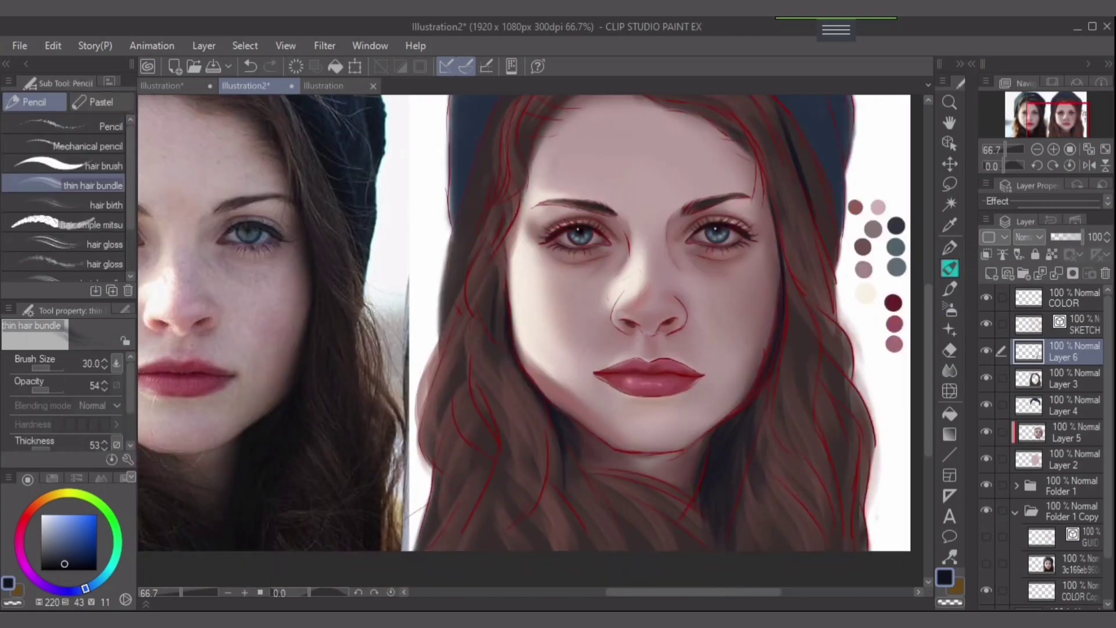
{"action": "key", "text": "ctrl+alt+0"}
- Brush faint brown baby hairs along both sides of the forehead hairline with the thin hair bundle brush at low opacity
{"action": "left_click", "coordinate": [363, 332], "text": "alt"}
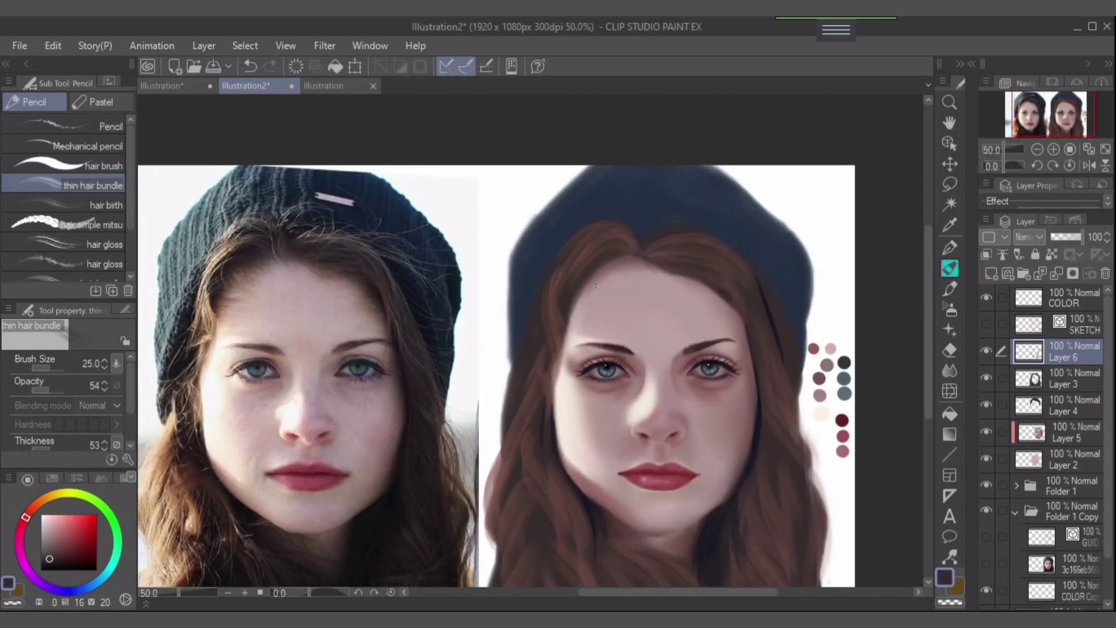
{"action": "key", "text": "bracketright"}
{"action": "key", "text": "bracketright"}
{"action": "left_click", "coordinate": [570, 310], "text": "alt"}
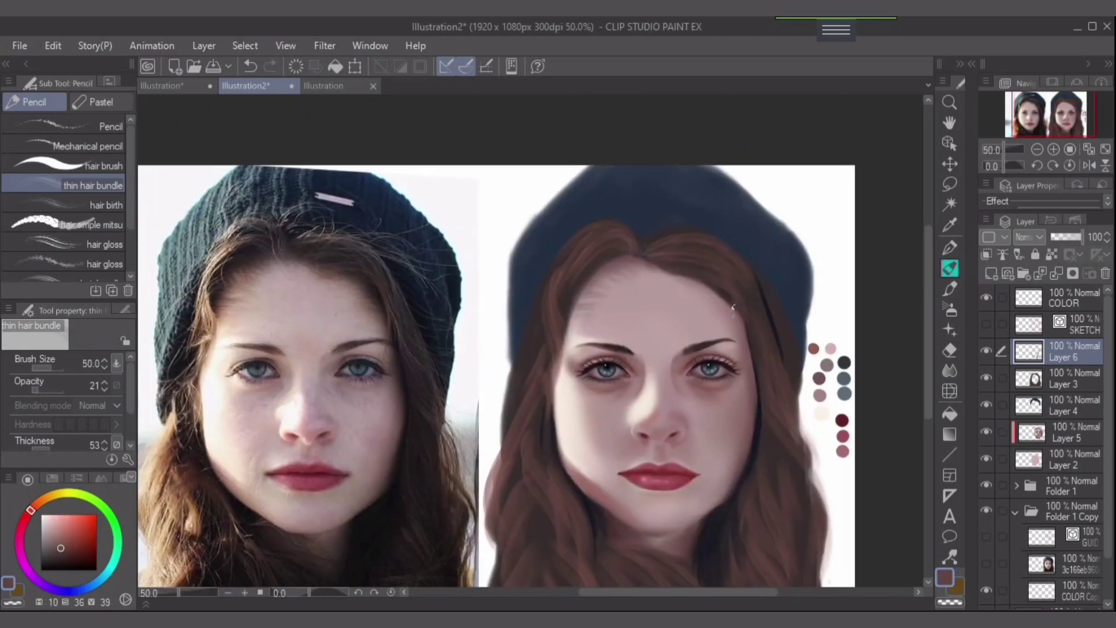
{"action": "left_click", "coordinate": [717, 289], "text": "alt"}
- Paint fine dark brown strands around the parting and upper hair with the thin hair bundle brush at 100 opacity
{"action": "key", "text": "bracketleft"}
{"action": "left_click", "coordinate": [639, 249], "text": "alt"}
{"action": "key", "text": "bracketleft"}
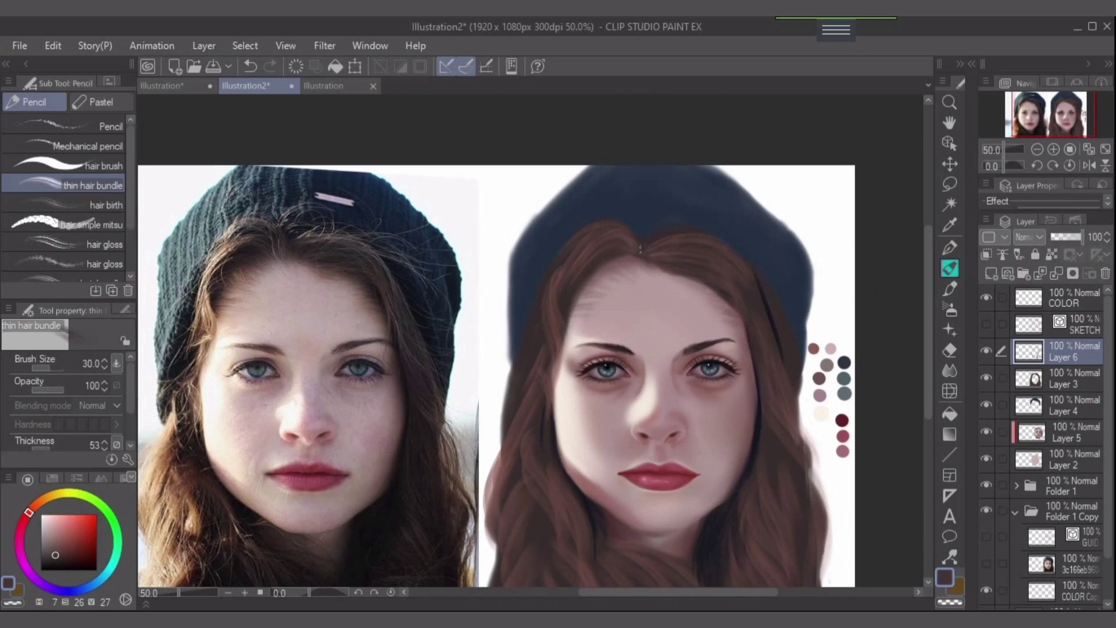
{"action": "left_click", "coordinate": [607, 262], "text": "alt"}
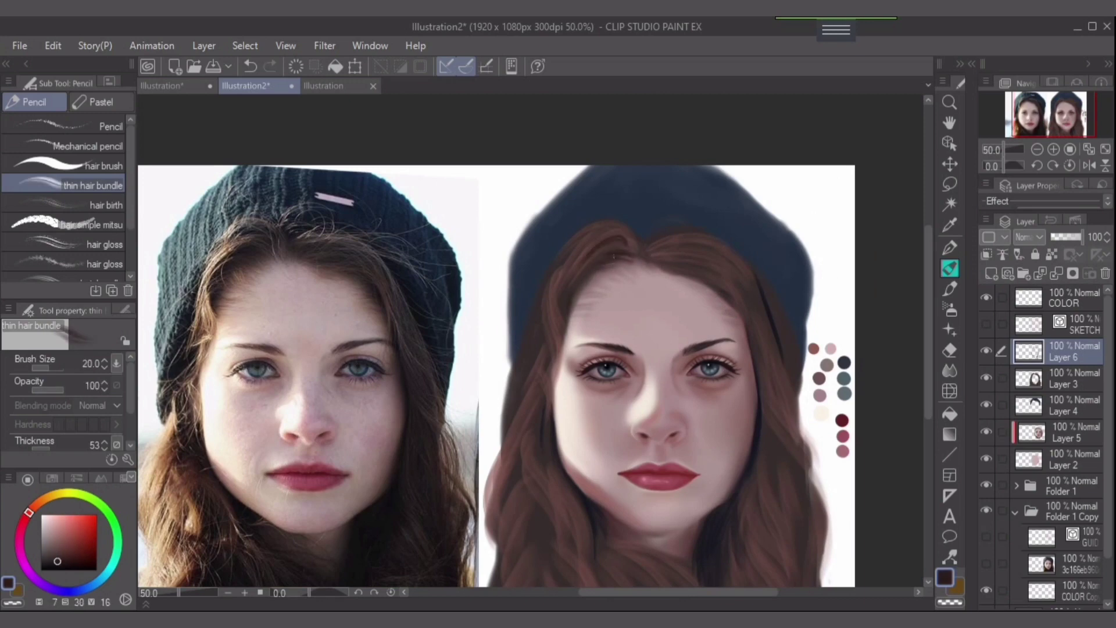
{"action": "scroll", "coordinate": [613, 255], "scroll_direction": "down", "scroll_amount": 1}
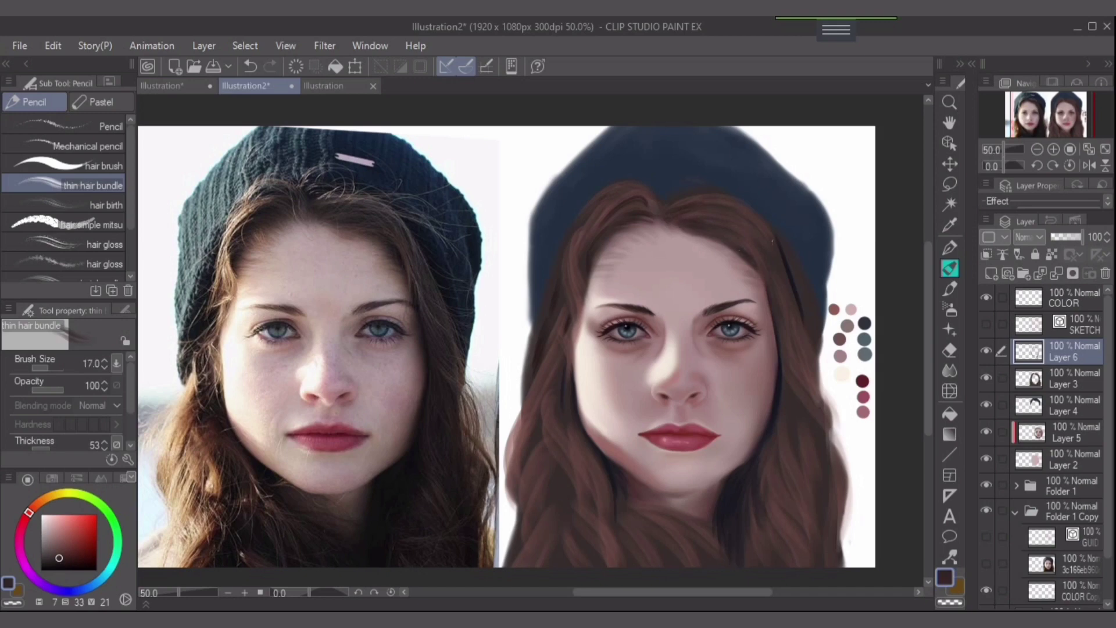
{"action": "scroll", "coordinate": [773, 241], "scroll_direction": "down", "scroll_amount": 1}
- Deepen the gaps between the locks on the right side of the face with near-black blue strands
{"action": "left_click", "coordinate": [755, 349], "text": "alt"}
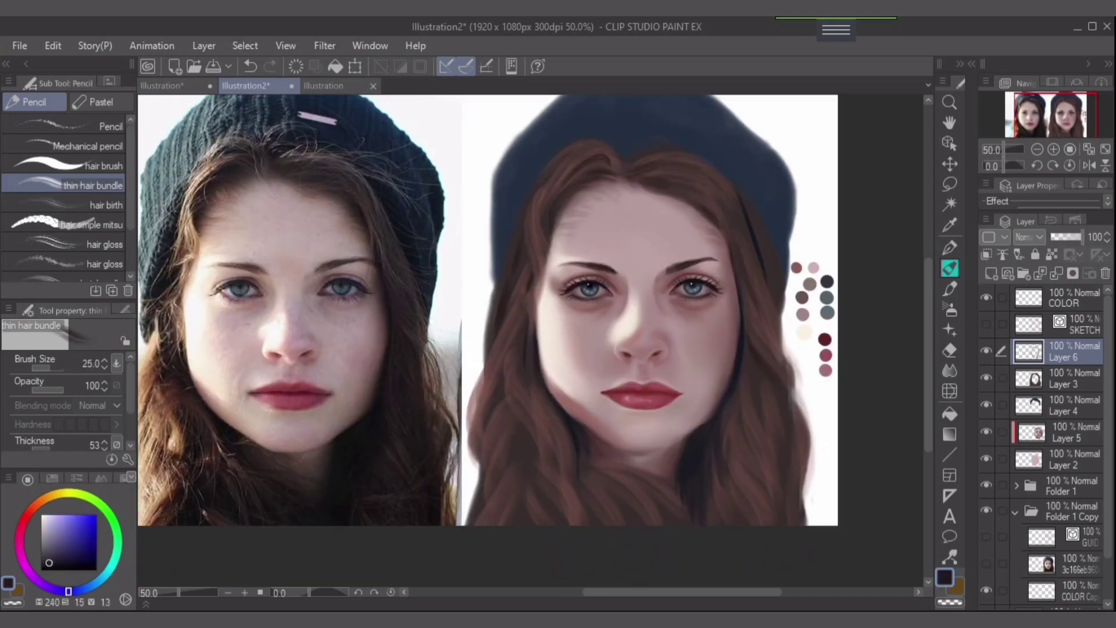
{"action": "left_click_drag", "start_coordinate": [745, 335], "coordinate": [799, 444]}
{"action": "scroll", "coordinate": [755, 407], "scroll_direction": "down", "scroll_amount": 1}
{"action": "key", "text": "bracketright"}
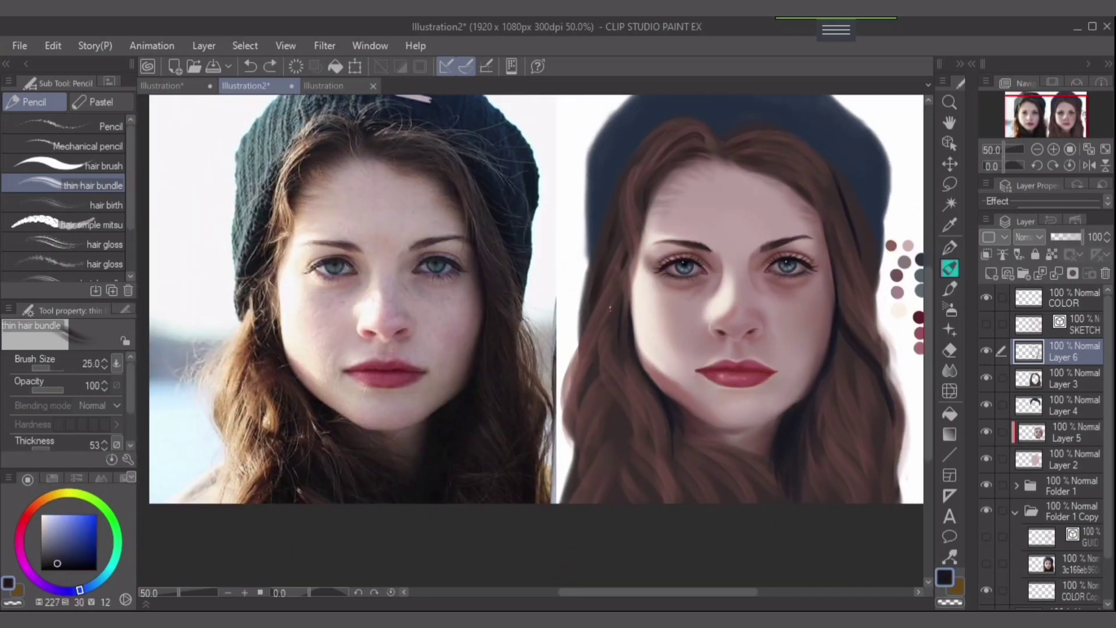
- Add dark brown strands to the left and lower locks, sampling hair colours and varying the brush size
{"action": "left_click", "coordinate": [624, 356], "text": "alt"}
{"action": "left_click", "coordinate": [619, 372], "text": "alt"}
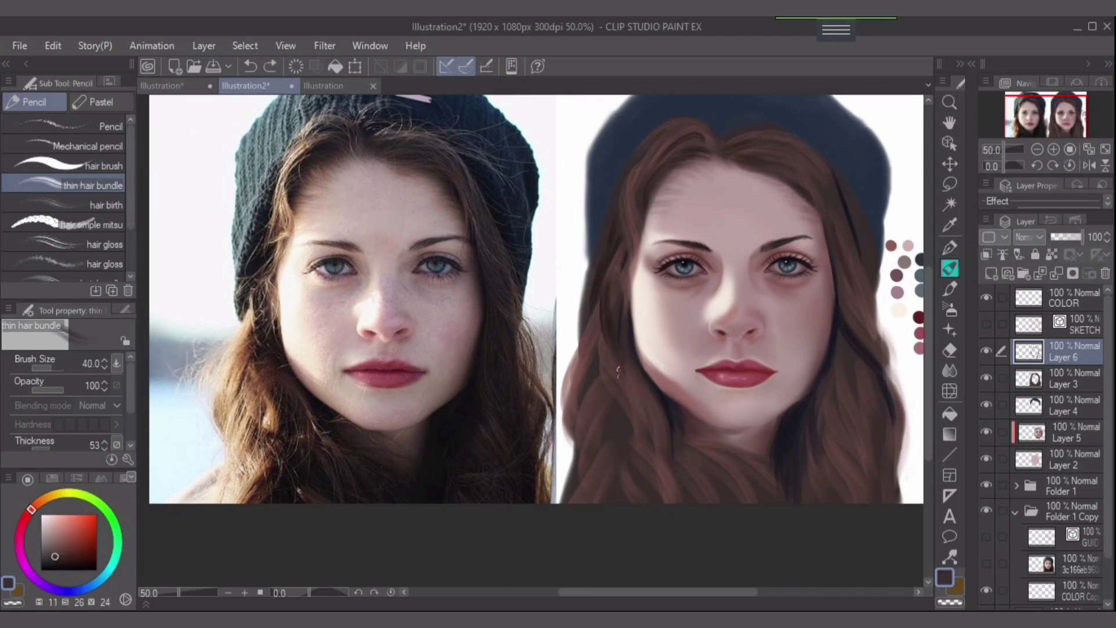
{"action": "key", "text": "bracketright"}
{"action": "left_click", "coordinate": [642, 465], "text": "alt"}
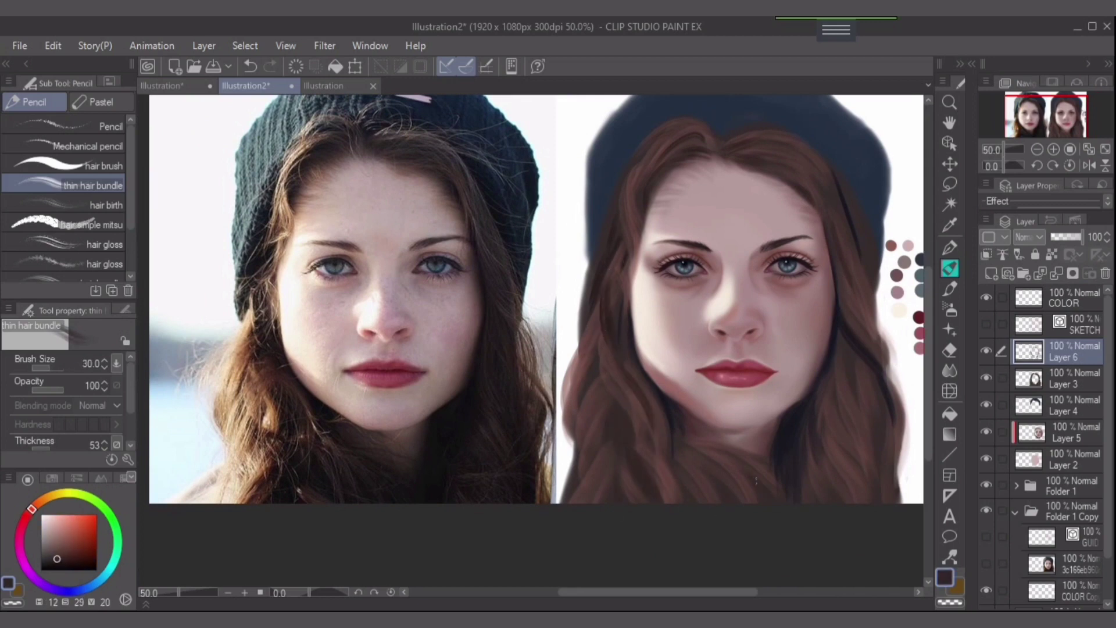
{"action": "key", "text": "bracketleft"}
- Build up the lower-left and right locks with broader brown strands in colours sampled from the hair
{"action": "scroll", "coordinate": [720, 443], "scroll_direction": "up", "scroll_amount": 3}
{"action": "scroll", "coordinate": [720, 443], "scroll_direction": "down", "scroll_amount": 3}
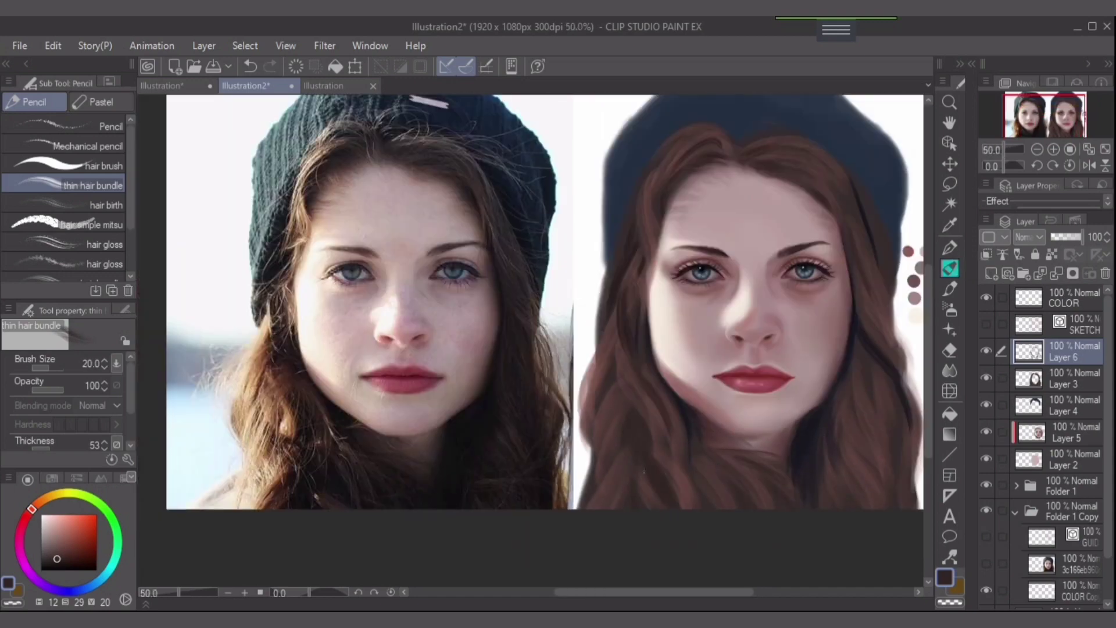
{"action": "left_click", "coordinate": [625, 378], "text": "alt"}
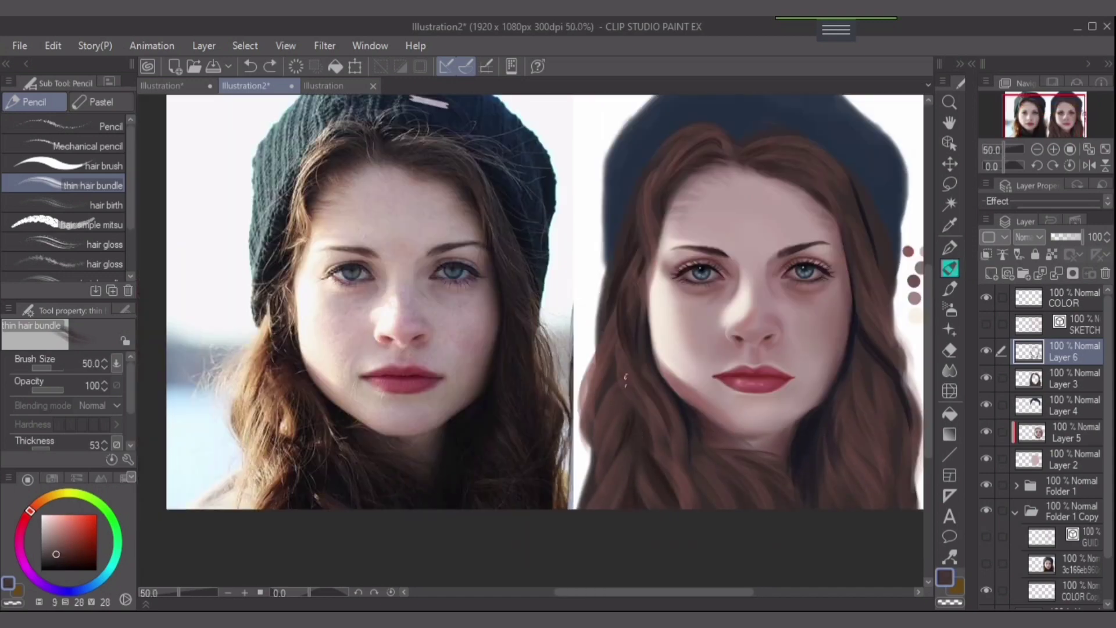
{"action": "left_click_drag", "start_coordinate": [599, 494], "coordinate": [562, 499]}
{"action": "left_click", "coordinate": [822, 413], "text": "alt"}
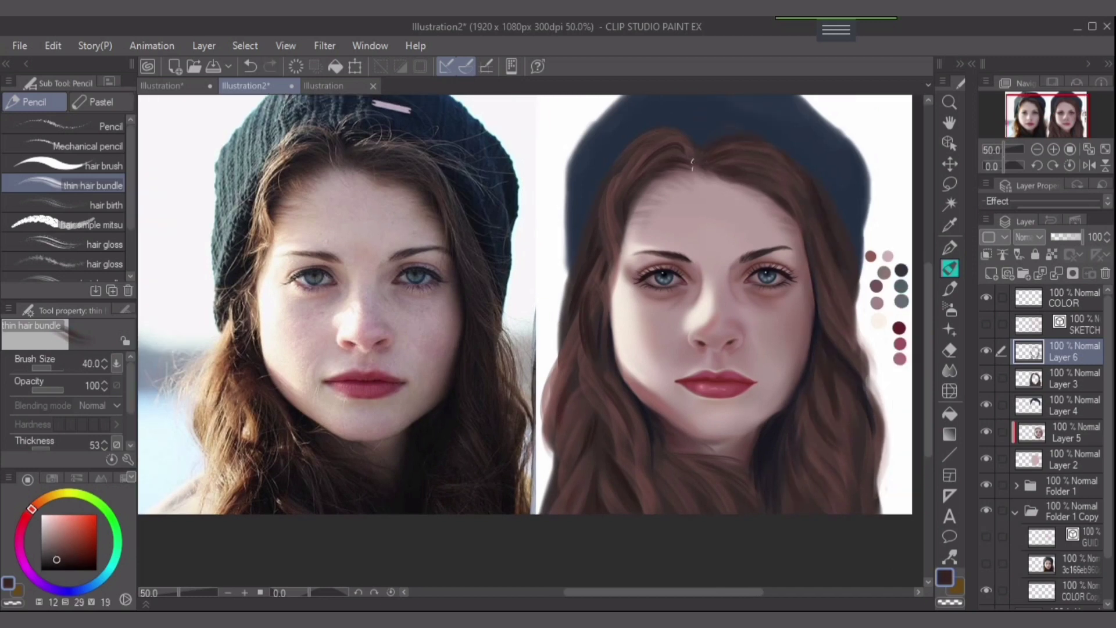
- Paint warm orange-brown highlight strands along the left locks with the thin hair bundle brush at 47 opacity
{"action": "left_click", "coordinate": [561, 432], "text": "alt"}
{"action": "left_click_drag", "start_coordinate": [572, 335], "coordinate": [561, 380]}
{"action": "left_click_drag", "start_coordinate": [622, 413], "coordinate": [609, 446]}
{"action": "left_click_drag", "start_coordinate": [627, 366], "coordinate": [587, 459]}
{"action": "left_click_drag", "start_coordinate": [581, 422], "coordinate": [558, 512]}
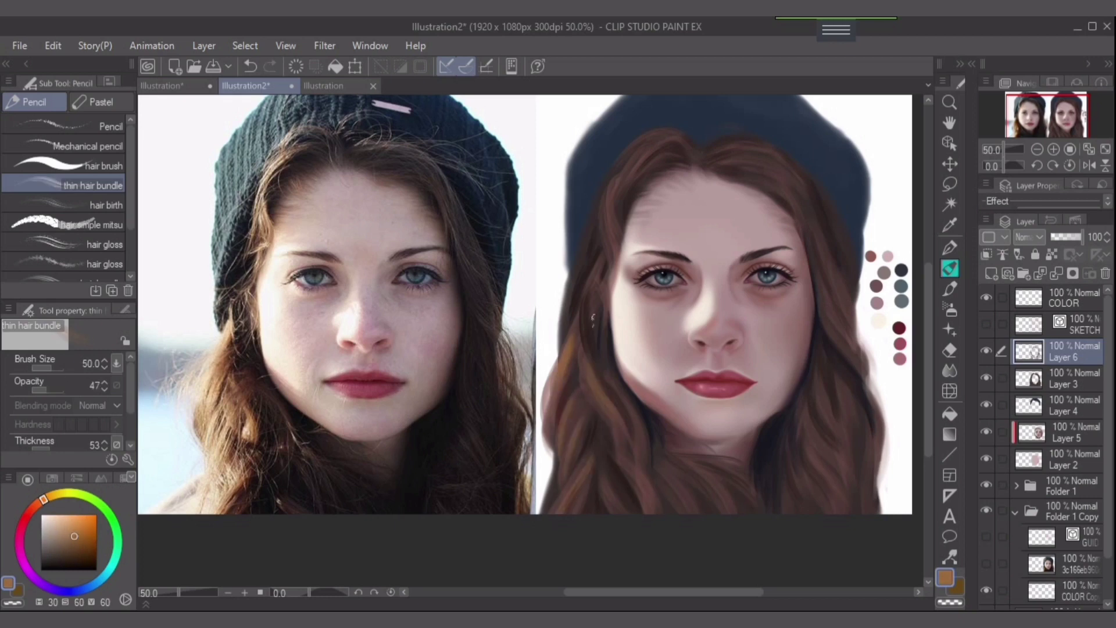
{"action": "left_click_drag", "start_coordinate": [628, 163], "coordinate": [590, 300]}
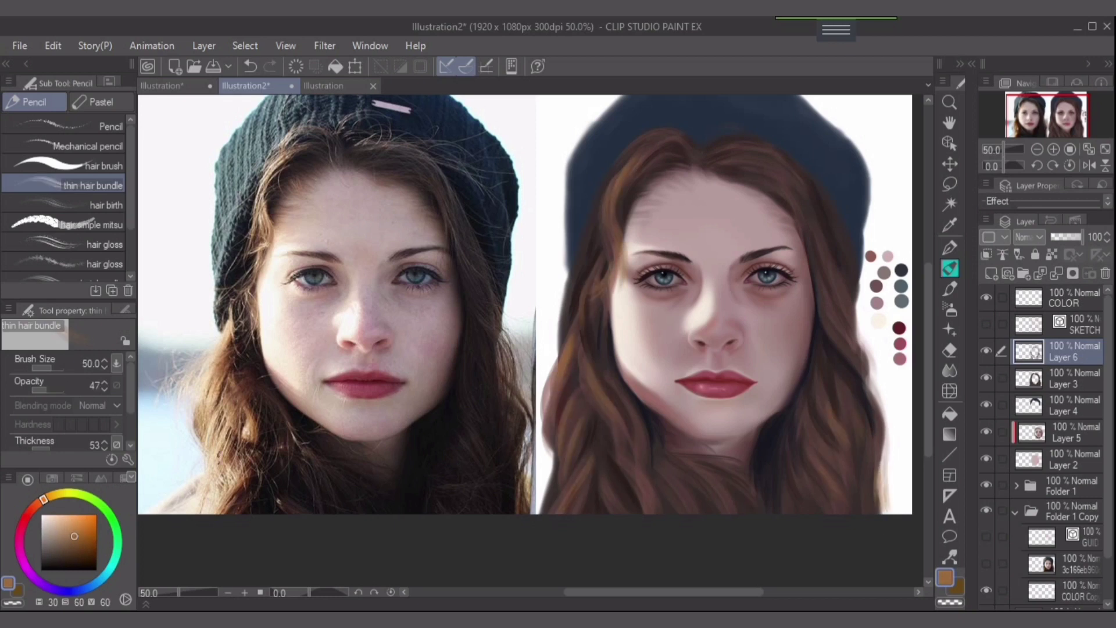
- Extend the lighter strands through the lower-left locks and beside the temple in sampled hair colours, varying the brush size
{"action": "left_click", "coordinate": [881, 494], "text": "alt"}
{"action": "key", "text": "bracketright"}
{"action": "key", "text": "bracketright"}
{"action": "left_click_drag", "start_coordinate": [549, 407], "coordinate": [555, 509]}
{"action": "left_click_drag", "start_coordinate": [573, 438], "coordinate": [559, 513]}
{"action": "left_click_drag", "start_coordinate": [615, 410], "coordinate": [607, 442]}
{"action": "left_click_drag", "start_coordinate": [614, 195], "coordinate": [618, 262]}
{"action": "key", "text": "bracketleft"}
{"action": "key", "text": "bracketleft"}
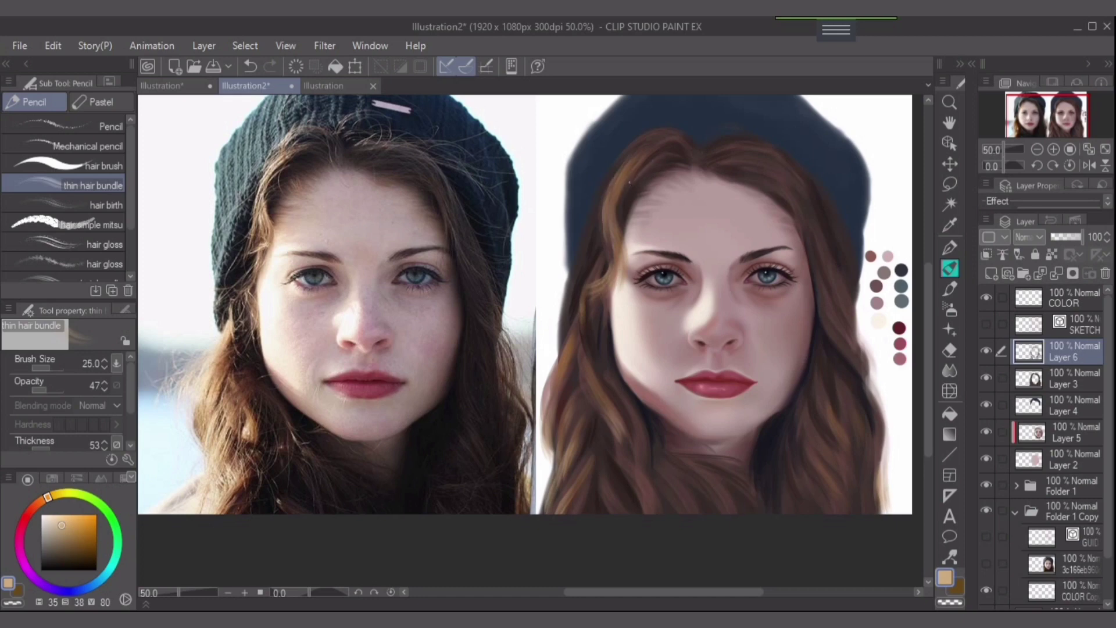
- Add sampled brown strands to the lower-right locks, undoing the unwanted strokes
{"action": "left_click", "coordinate": [648, 168], "text": "alt"}
{"action": "key", "text": "ctrl+z"}
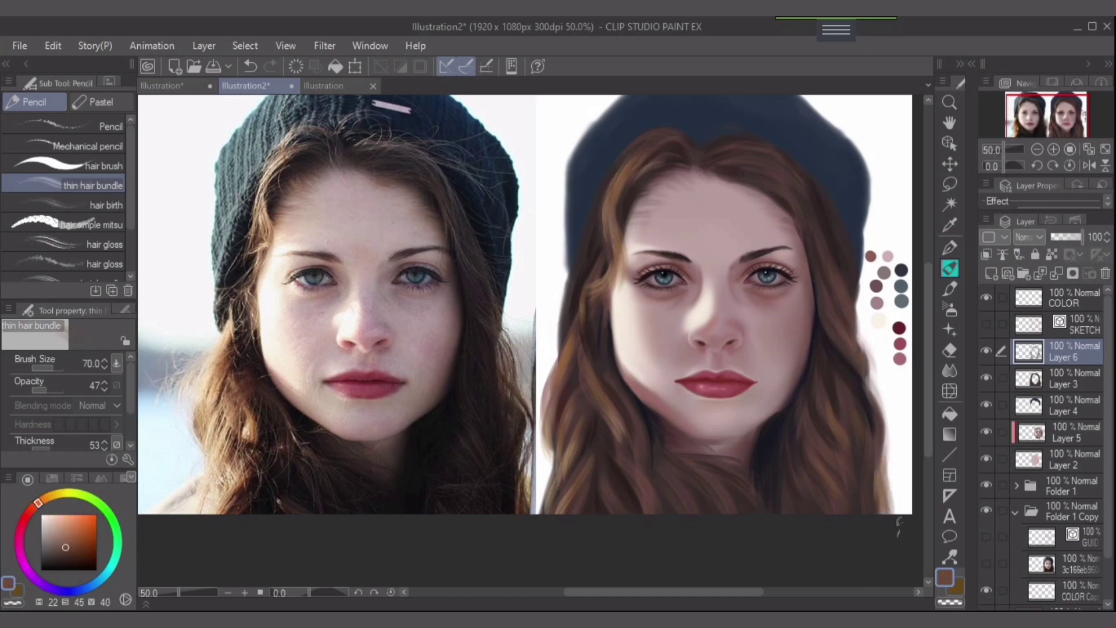
{"action": "left_click", "coordinate": [880, 494], "text": "alt"}
{"action": "scroll", "coordinate": [639, 348], "scroll_direction": "right", "scroll_amount": 2}
{"action": "key", "text": "b"}
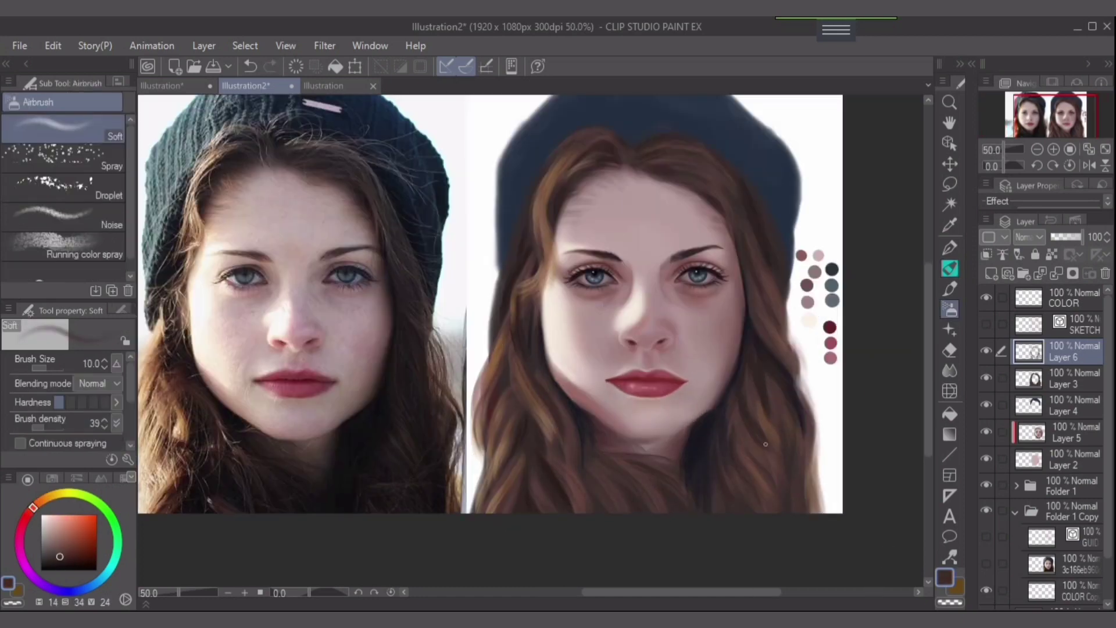
{"action": "key", "text": "ctrl+z"}
- Deepen the gaps between the right locks with dark brown and near-black strands at 72 opacity, using the thin hair bundle brush
{"action": "left_click", "coordinate": [276, 384], "text": "alt"}
{"action": "key", "text": "p"}
{"action": "key", "text": "bracketleft"}
{"action": "key", "text": "bracketleft"}
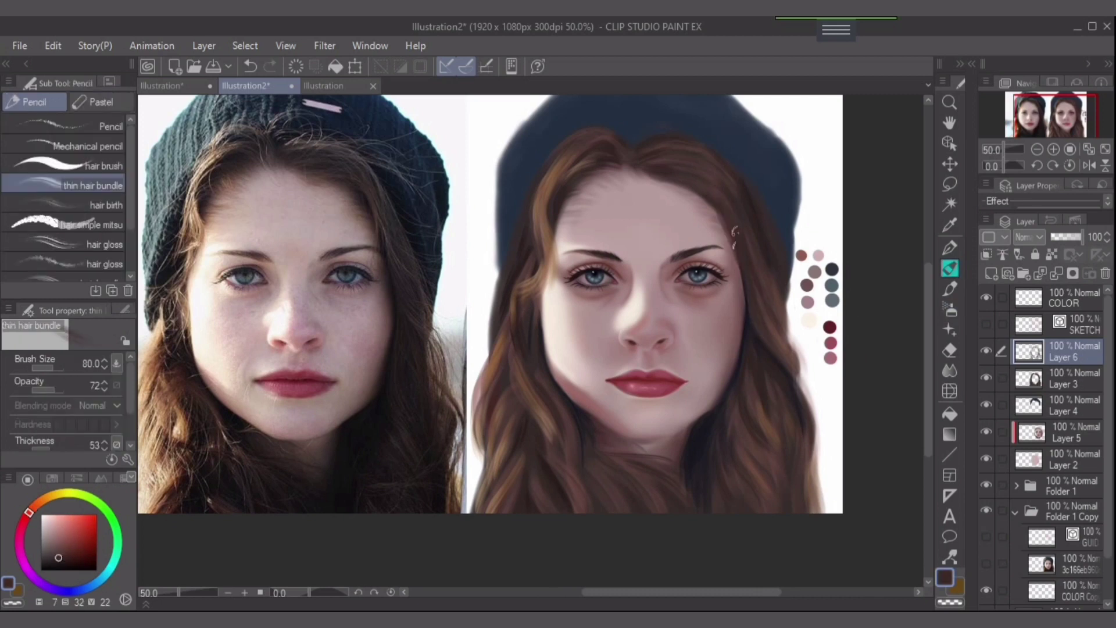
{"action": "left_click", "coordinate": [737, 303], "text": "alt"}
{"action": "left_click_drag", "start_coordinate": [731, 388], "coordinate": [717, 488]}
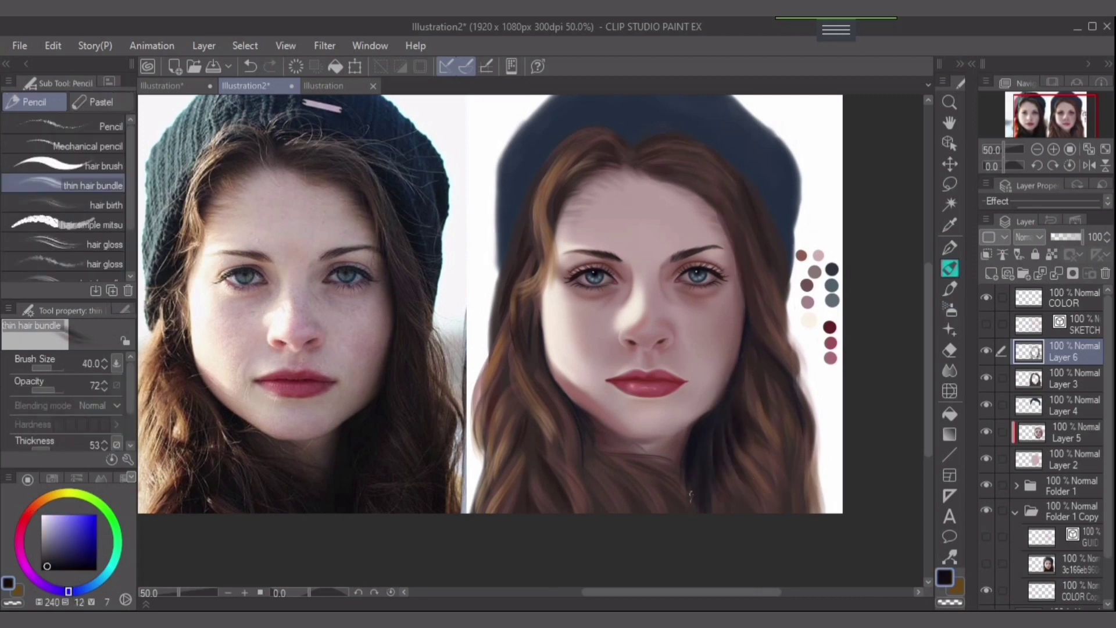
- Darken the hair below the chin and beside the neck with sampled dark brown strands at brush size 30
{"action": "key", "text": "bracketleft"}
{"action": "key", "text": "bracketleft"}
{"action": "key", "text": "bracketleft"}
{"action": "left_click", "coordinate": [605, 462], "text": "alt"}
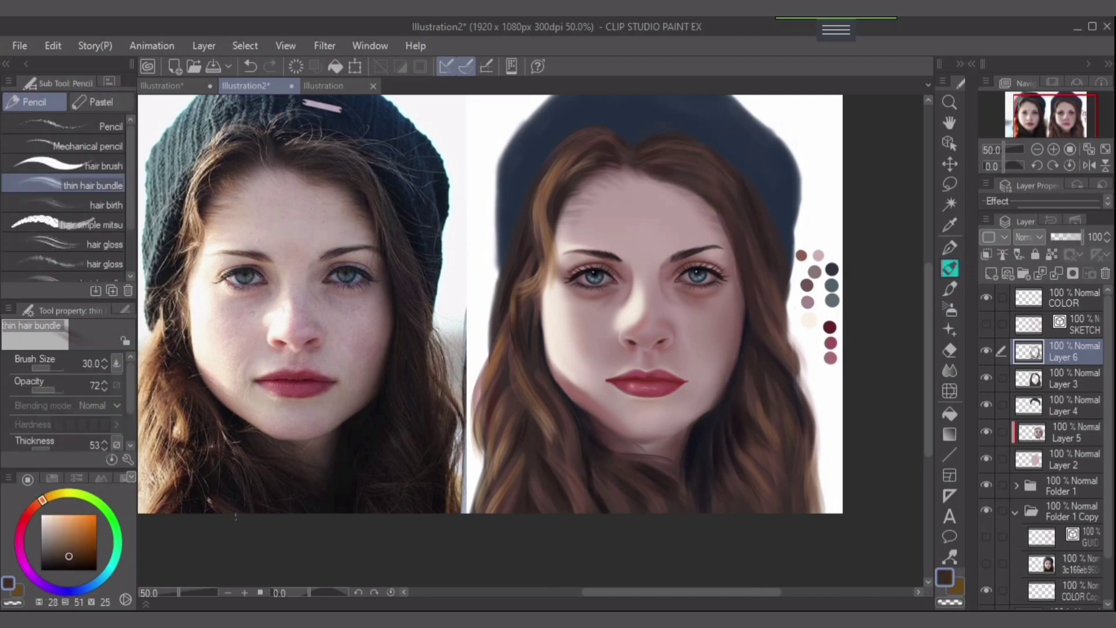
{"action": "left_click", "coordinate": [605, 464], "text": "alt"}
{"action": "key", "text": "bracketleft"}
{"action": "key", "text": "bracketleft"}
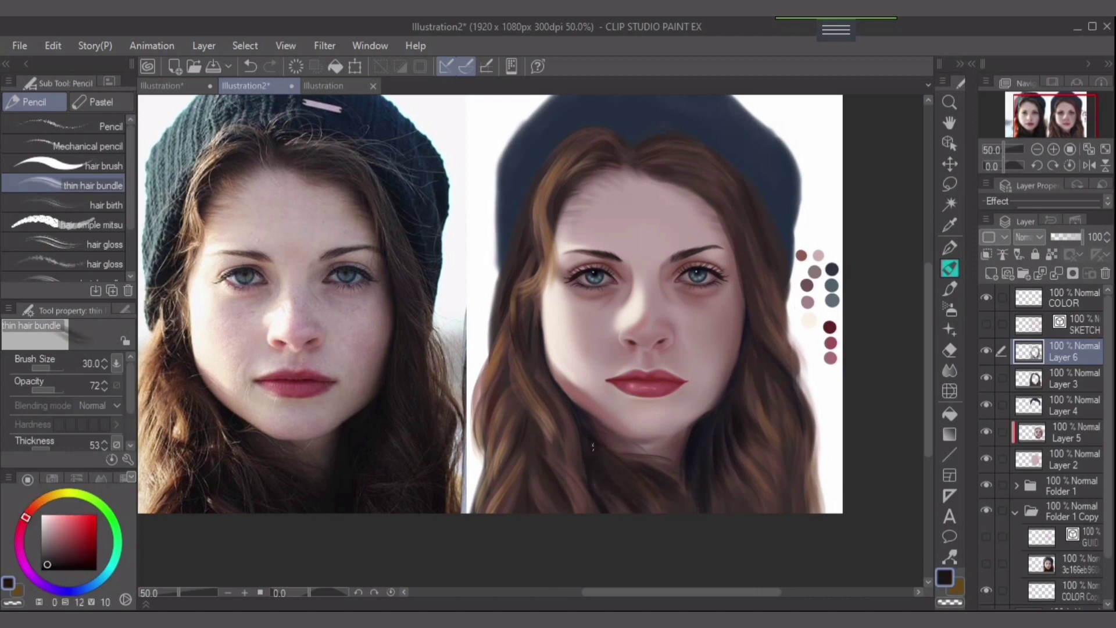
- Create a new layer above the hair in Add (Glow) blending mode, with a reddish brown sampled from the locks
{"action": "left_click", "coordinate": [632, 499], "text": "alt"}
{"action": "left_click", "coordinate": [528, 403], "text": "alt"}
{"action": "key", "text": "bracketleft"}
{"action": "key", "text": "ctrl+shift+n"}
{"action": "left_click", "coordinate": [1026, 237]}
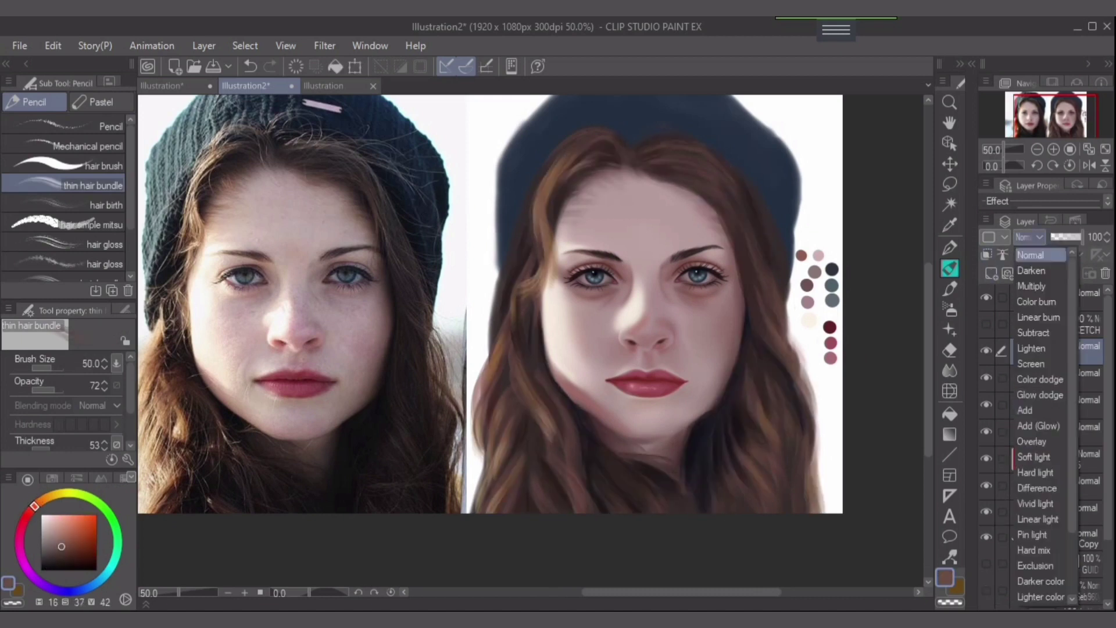
{"action": "left_click", "coordinate": [1017, 436]}
{"action": "key", "text": "bracketright"}
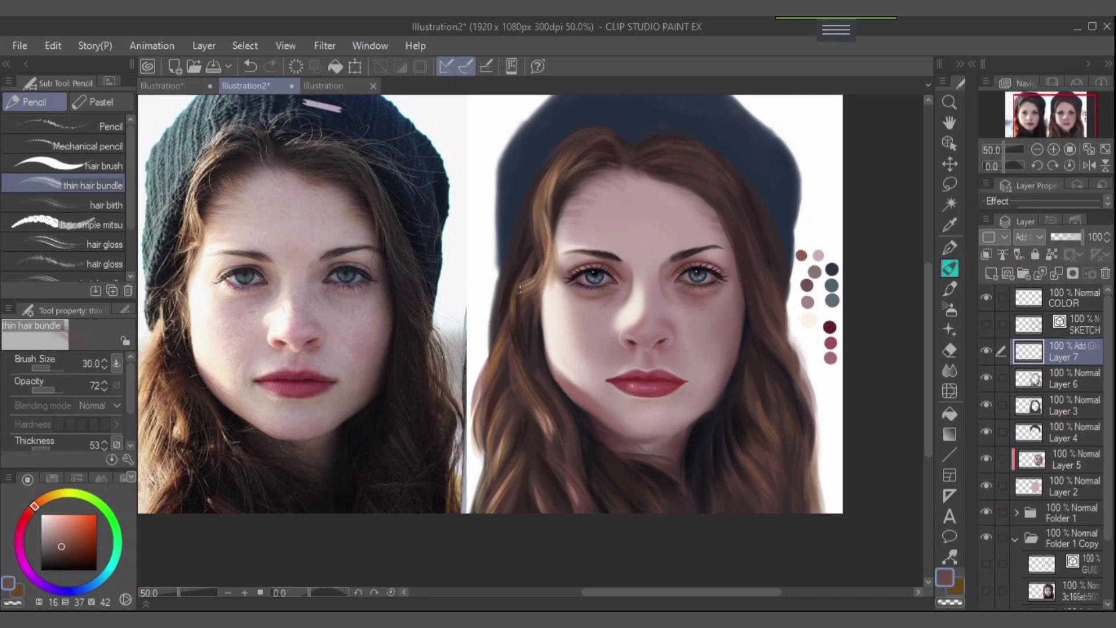
- Undo the first glow stroke and paint glowing reddish-brown strands over the upper-right hair with a larger brush
{"action": "key", "text": "ctrl+z"}
{"action": "key", "text": "bracketright"}
{"action": "left_click_drag", "start_coordinate": [738, 201], "coordinate": [777, 264]}
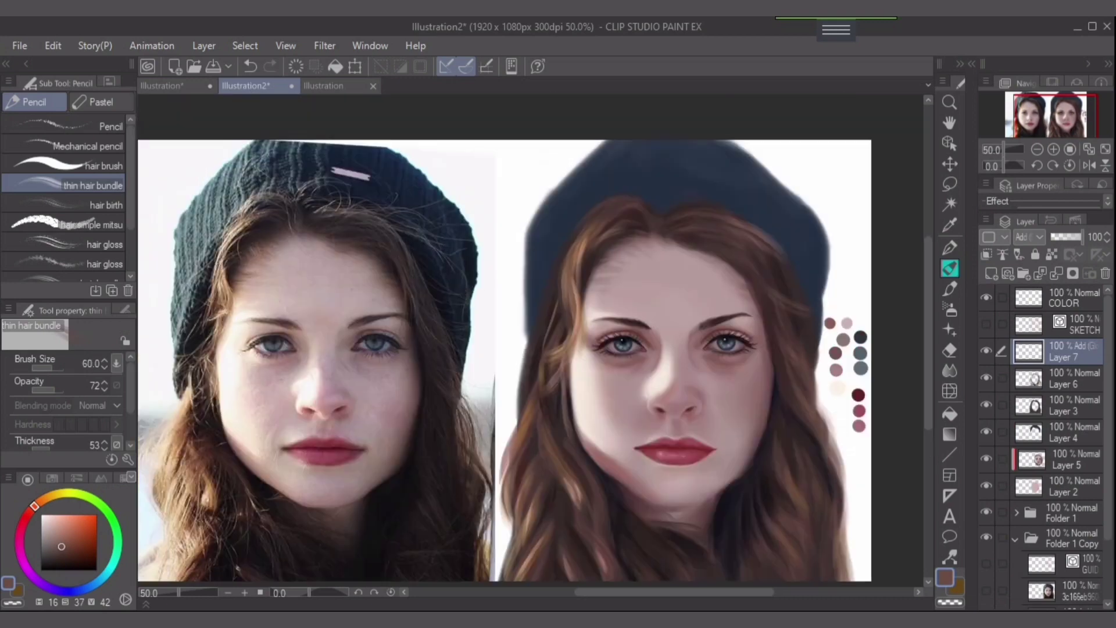
- Paint dark red strands from the parting along the hat's lower edge with brush size 40, undoing the last one
{"action": "left_click", "coordinate": [695, 209], "text": "alt"}
{"action": "key", "text": "bracketleft"}
{"action": "key", "text": "bracketleft"}
{"action": "left_click_drag", "start_coordinate": [695, 215], "coordinate": [768, 224]}
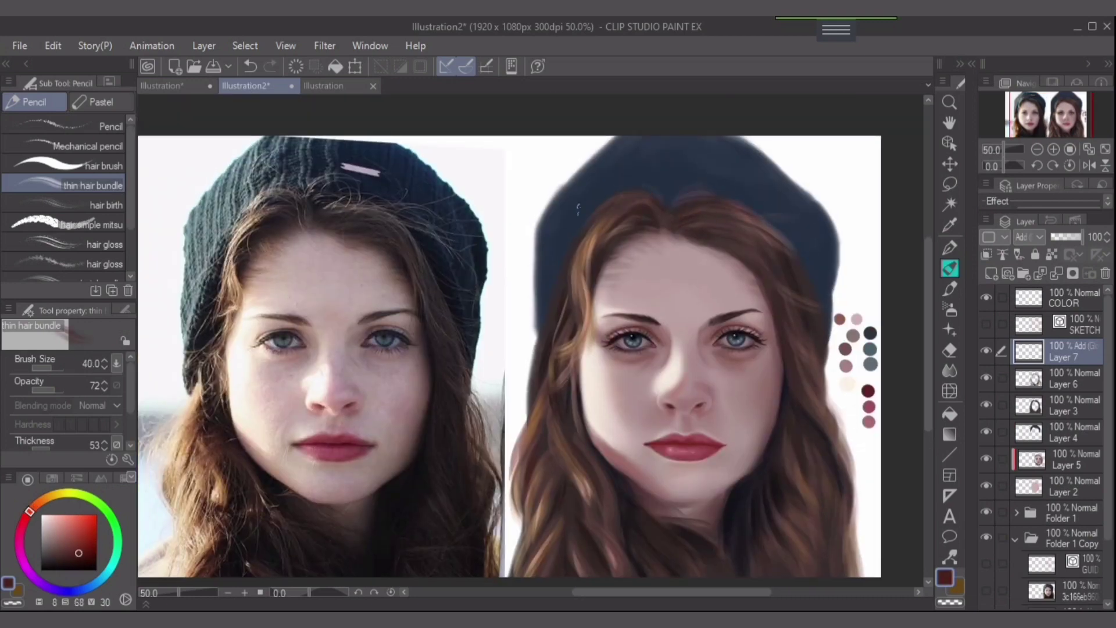
{"action": "key", "text": "ctrl+z"}
- Refine the locks with near-black blue gaps on Layer 6 and peach glow strands on the Add (Glow) layer
{"action": "key", "text": "alt+bracketleft"}
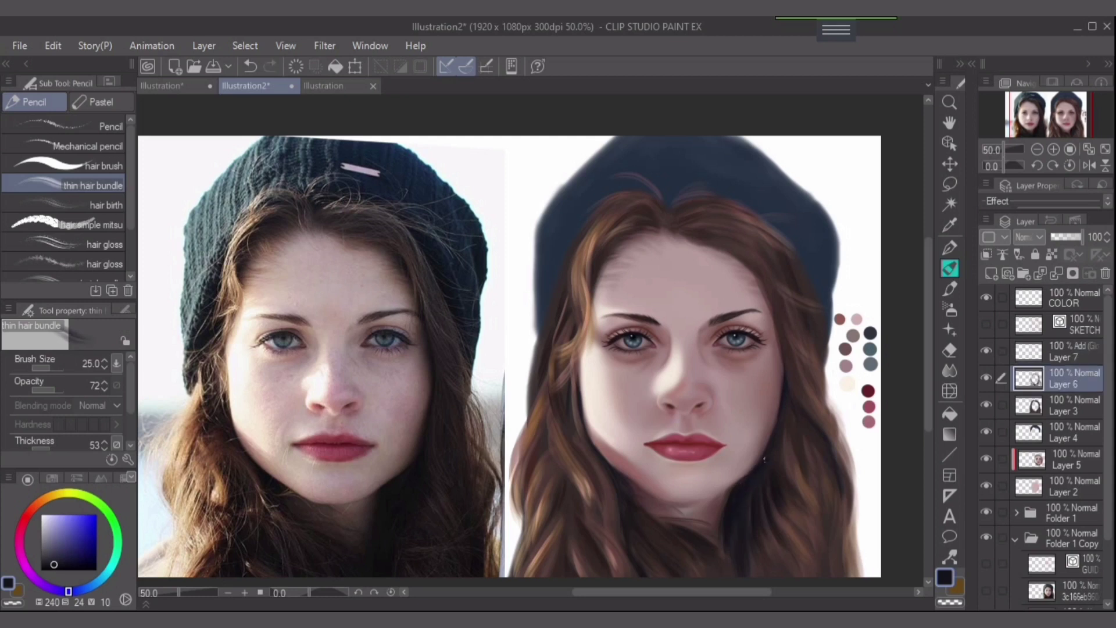
{"action": "key", "text": "ctrl+y"}
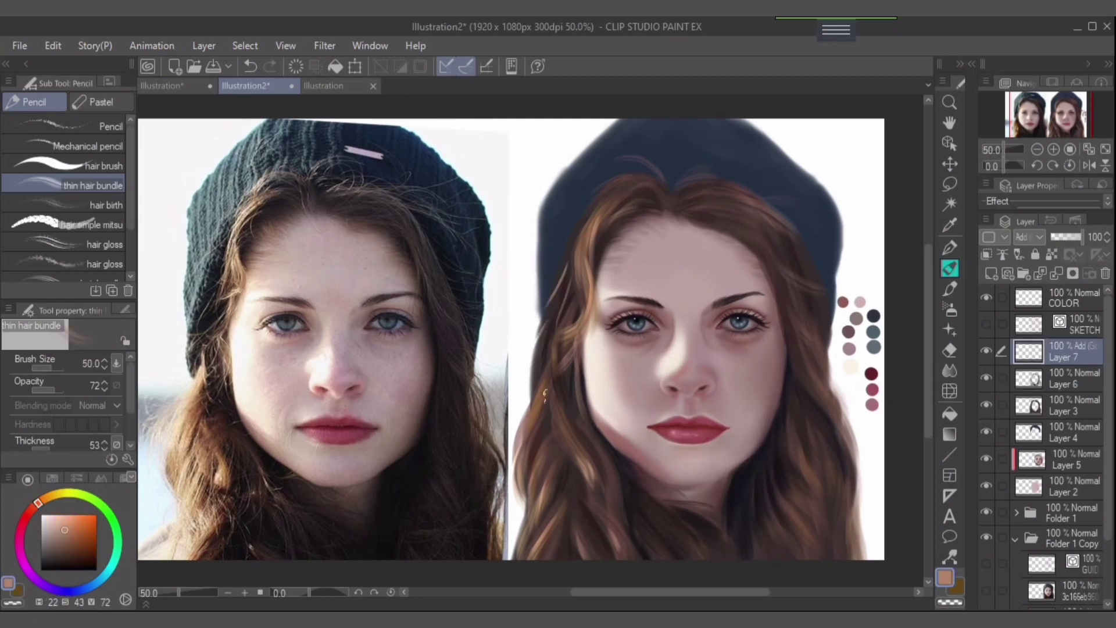
{"action": "key", "text": "p"}
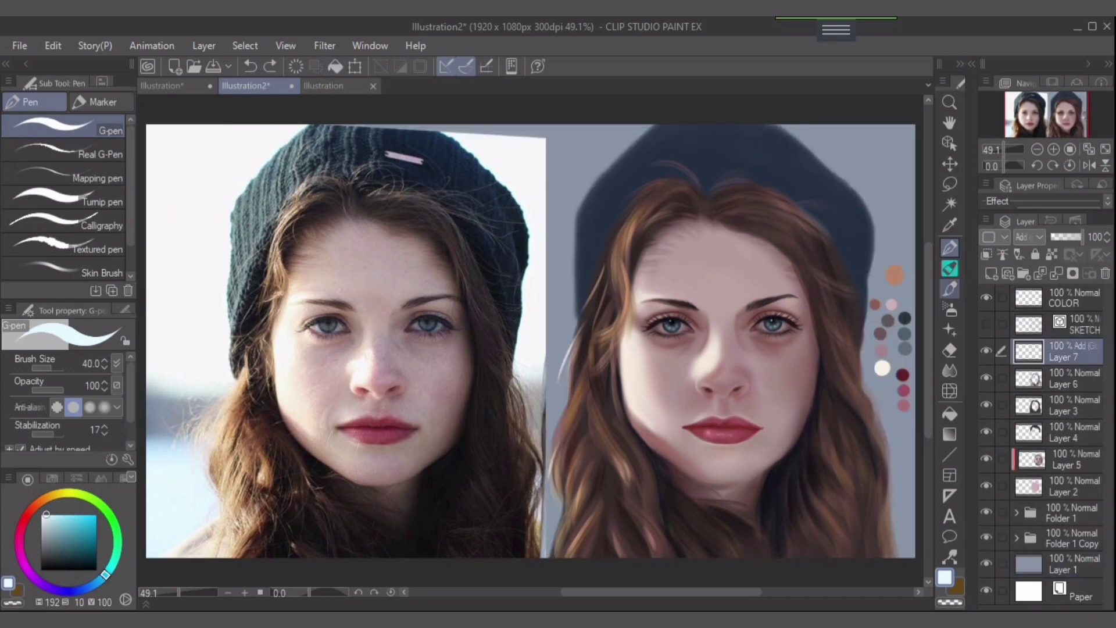
- Shade the hat on the clipped Layer 9 with the Soft airbrush in sampled dark blues, including its lower-left edge
{"action": "key", "text": "p"}
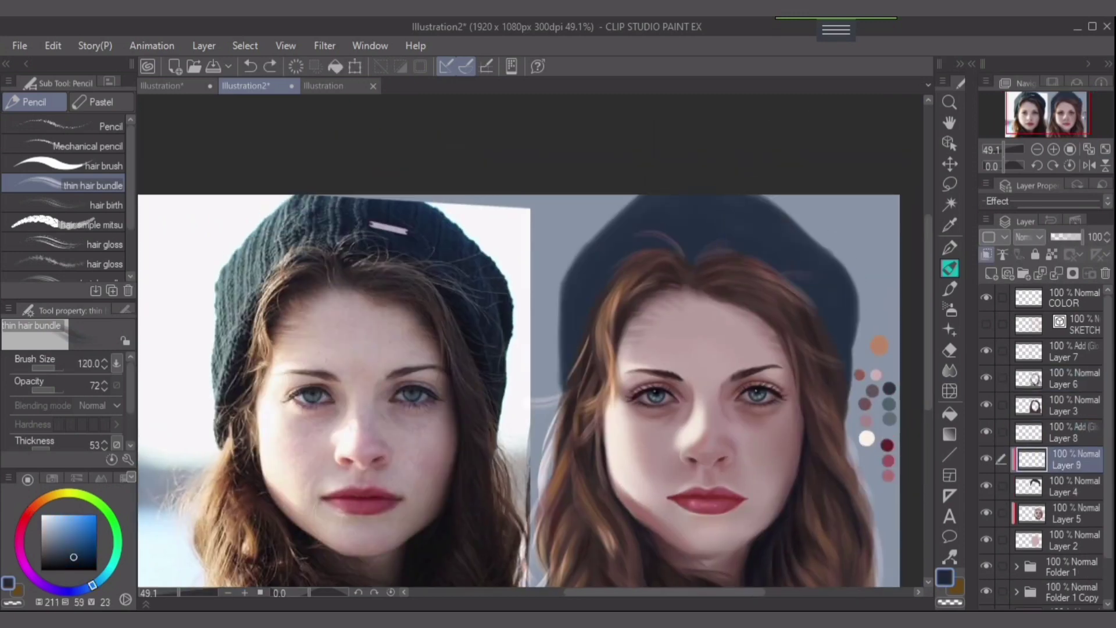
{"action": "key", "text": "b"}
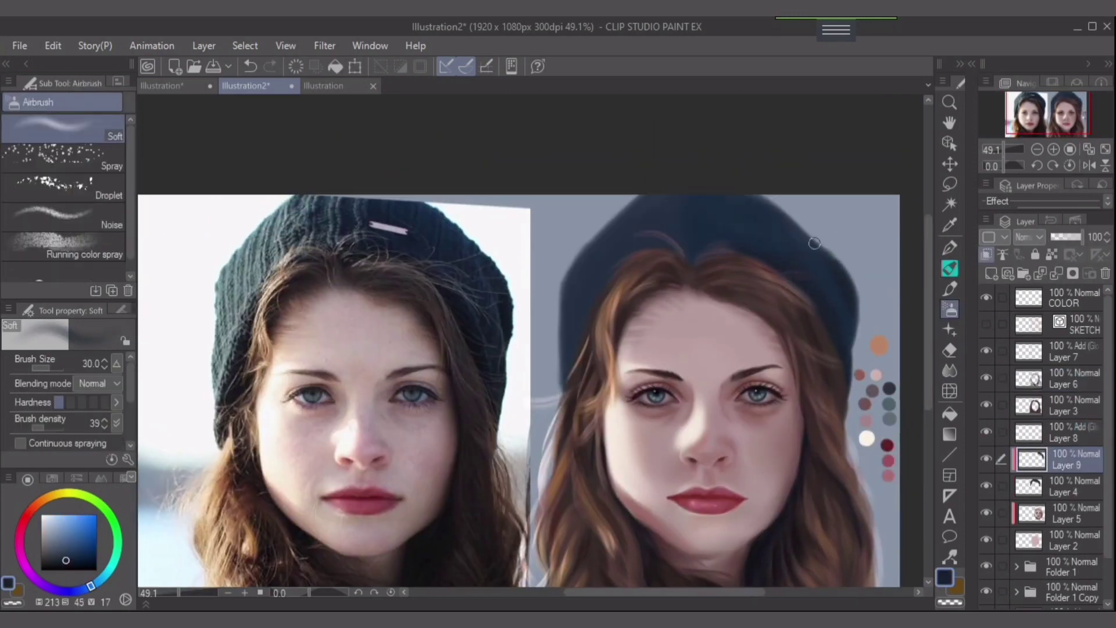
{"action": "key", "text": "bracketright"}
{"action": "left_click", "coordinate": [623, 270], "text": "alt"}
{"action": "left_click_drag", "start_coordinate": [553, 424], "coordinate": [551, 352]}
{"action": "left_click", "coordinate": [581, 326], "text": "alt"}
{"action": "left_click_drag", "start_coordinate": [572, 397], "coordinate": [559, 349]}
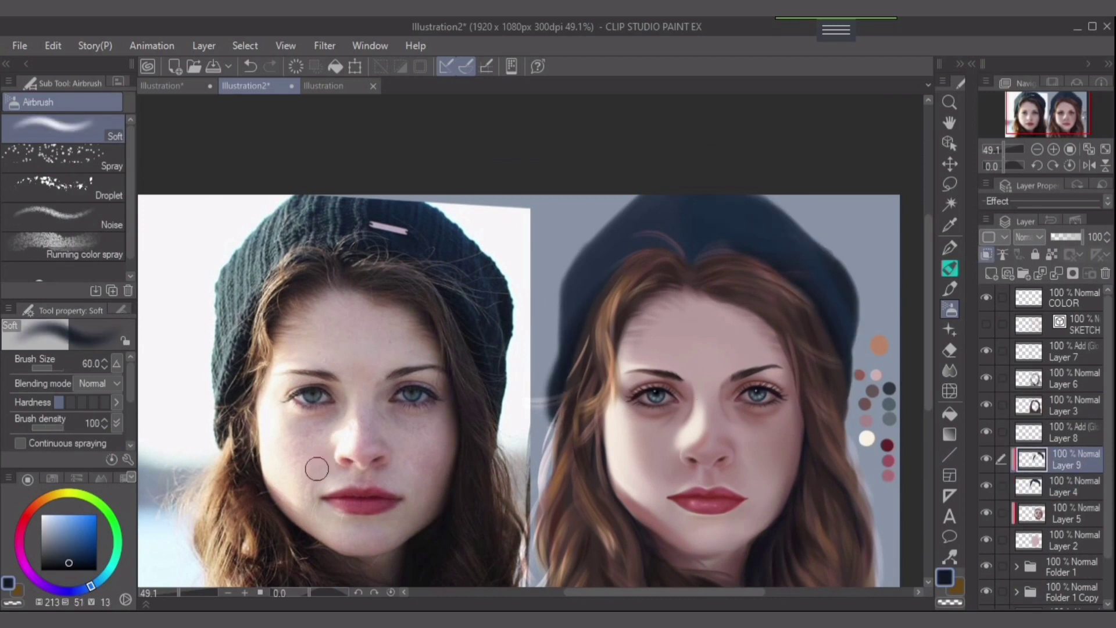
- Airbrush lighter sampled blue over the crown and side of the hat at brush size 70, with a smaller brush for details
{"action": "key", "text": "bracketright"}
{"action": "left_click", "coordinate": [827, 287], "text": "alt"}
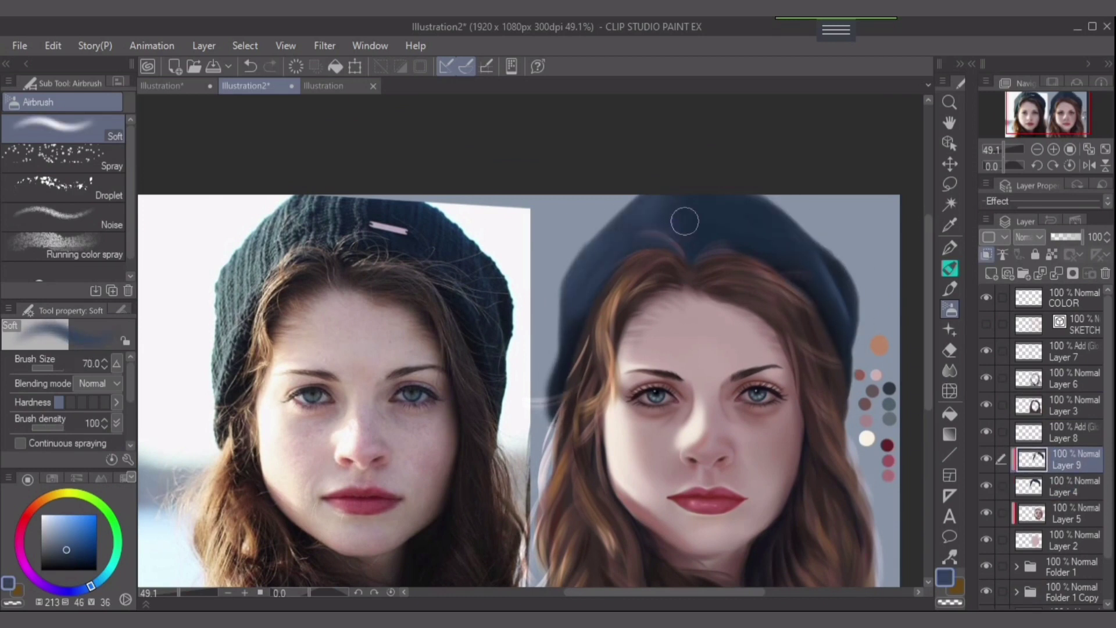
{"action": "key", "text": "bracketleft"}
{"action": "key", "text": "bracketleft"}
{"action": "key", "text": "bracketleft"}
{"action": "key", "text": "bracketleft"}
{"action": "key", "text": "bracketleft"}
{"action": "key", "text": "bracketleft"}
{"action": "key", "text": "bracketleft"}
{"action": "key", "text": "bracketleft"}
{"action": "left_click", "coordinate": [576, 306], "text": "alt"}
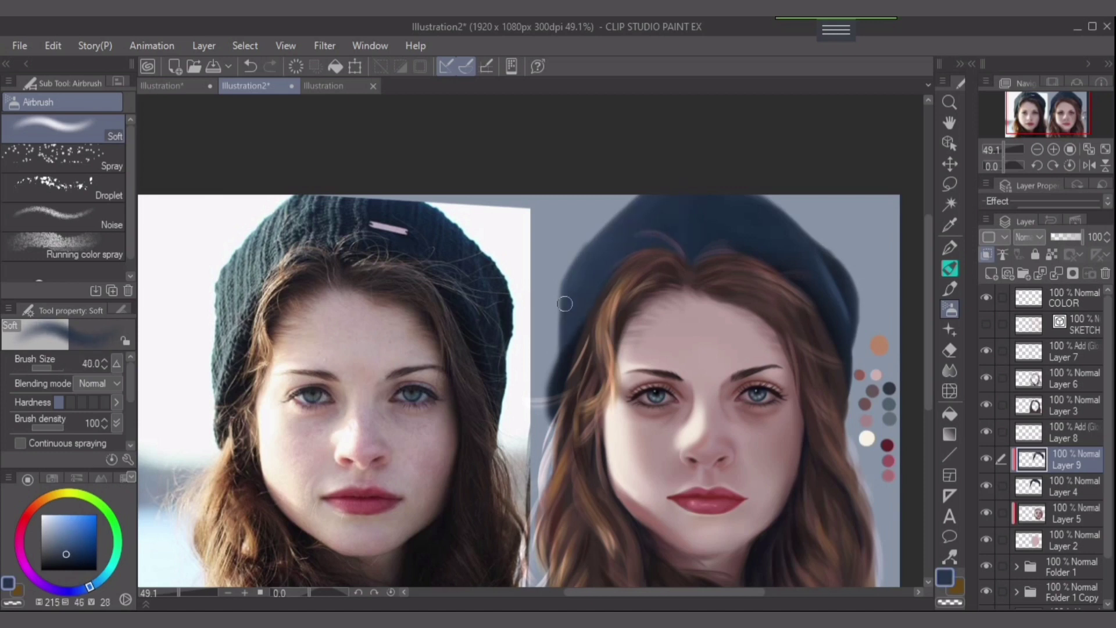
- Airbrush darker blue shading onto the hat's lower-left edge beside the hair at brush size 40
{"action": "left_click", "coordinate": [573, 254], "text": "alt"}
{"action": "key", "text": "bracketright"}
{"action": "key", "text": "bracketright"}
{"action": "key", "text": "bracketright"}
{"action": "key", "text": "bracketright"}
{"action": "left_click_drag", "start_coordinate": [557, 419], "coordinate": [549, 363]}
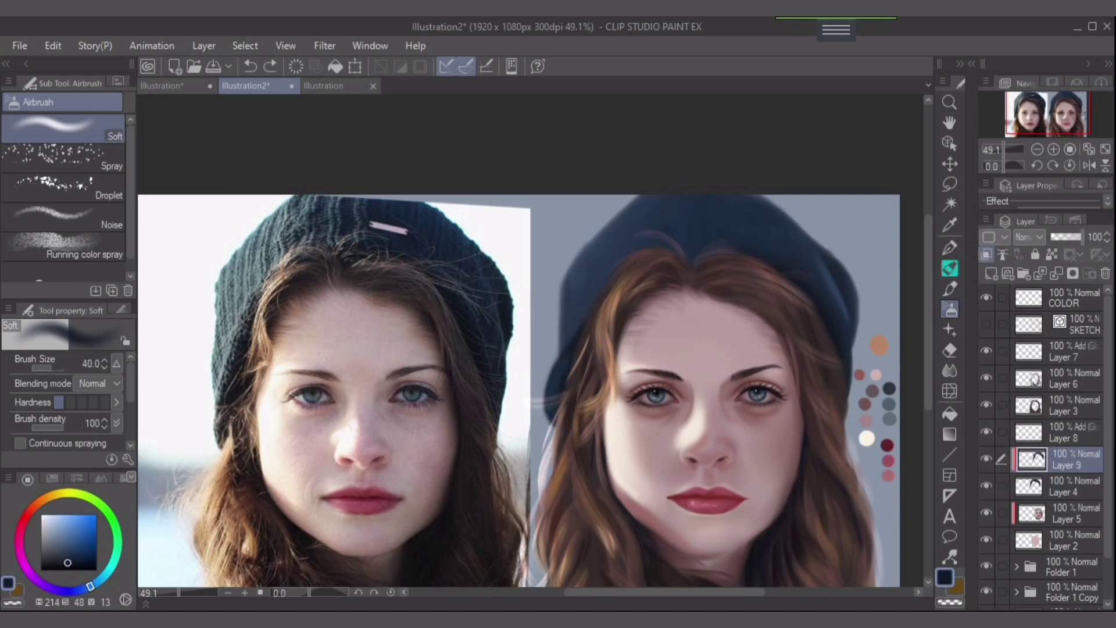
- Select the hat's base Layer 4 and fill out its lower-left edge with sampled blue using a smaller Soft airbrush
{"action": "left_click", "coordinate": [552, 395], "text": "ctrl+shift"}
{"action": "key", "text": "bracketleft"}
{"action": "key", "text": "bracketleft"}
{"action": "left_click", "coordinate": [546, 407], "text": "alt"}
{"action": "left_click_drag", "start_coordinate": [567, 339], "coordinate": [555, 358]}
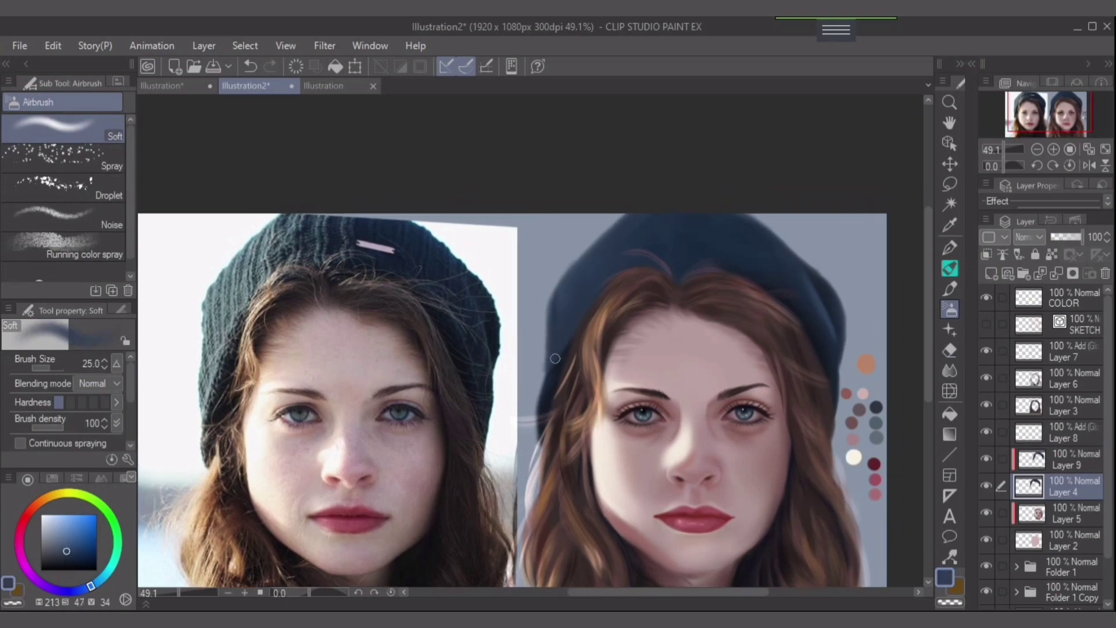
{"action": "left_click", "coordinate": [555, 359], "text": "ctrl+shift"}
{"action": "key", "text": "bracketright"}
{"action": "left_click", "coordinate": [576, 302], "text": "alt"}
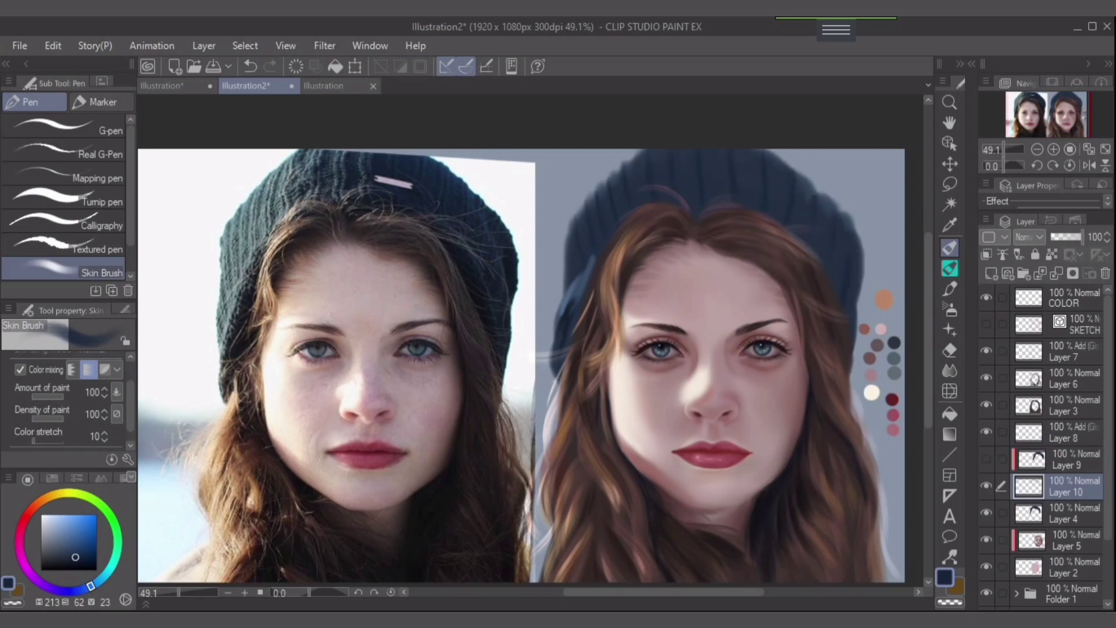
- Create a new clipped layer above Layer 4 and paint dark blue shadows around the hat's brim with the Skin Brush
{"action": "key", "text": "ctrl+shift+n"}
{"action": "left_click", "coordinate": [802, 255], "text": "alt"}
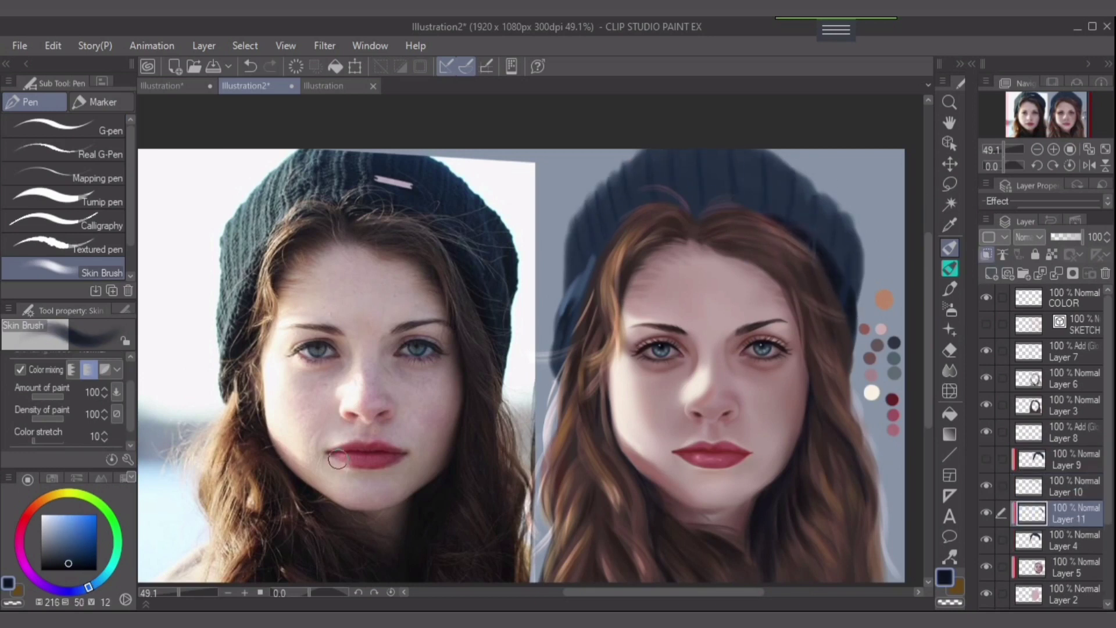
{"action": "left_click", "coordinate": [806, 241], "text": "alt"}
{"action": "left_click", "coordinate": [461, 274], "text": "alt"}
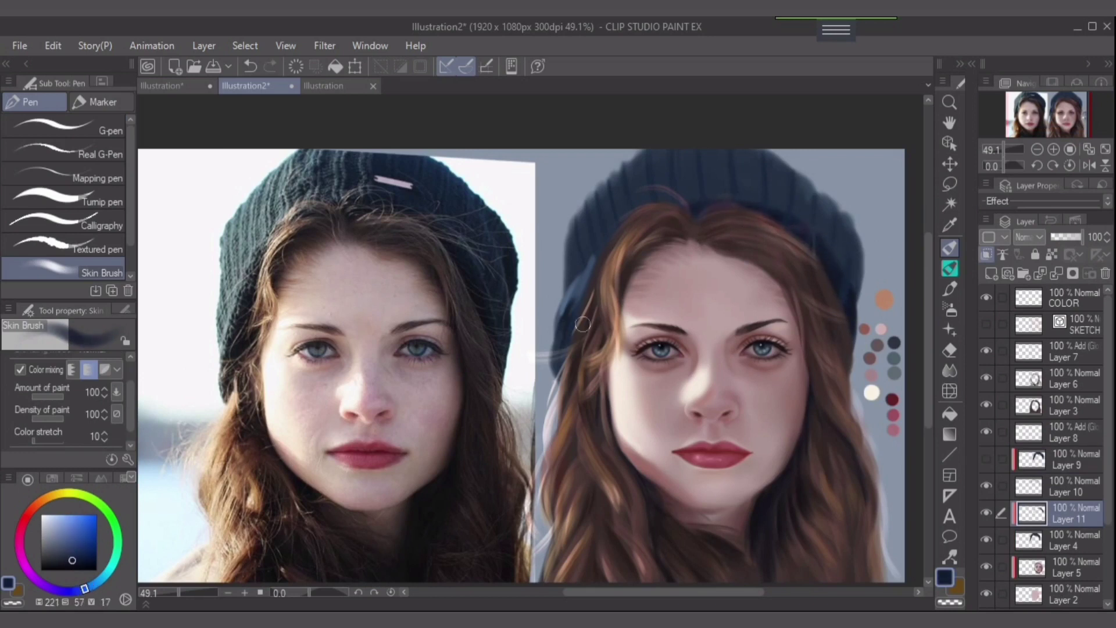
{"action": "left_click_drag", "start_coordinate": [813, 192], "coordinate": [857, 245]}
- Soften the rib shading on Layer 10 with the Soft eraser and return to Layer 11 with the Skin Brush
{"action": "key", "text": "e"}
{"action": "key", "text": "alt+bracketright"}
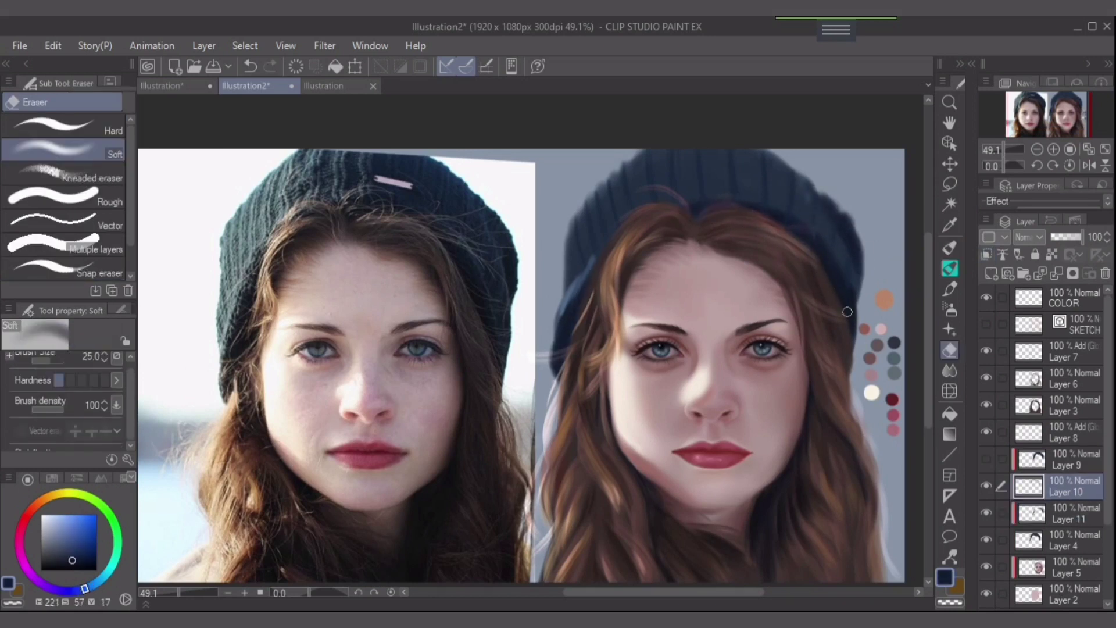
{"action": "key", "text": "alt+bracketleft"}
{"action": "left_click", "coordinate": [821, 248], "text": "alt"}
{"action": "key", "text": "p"}
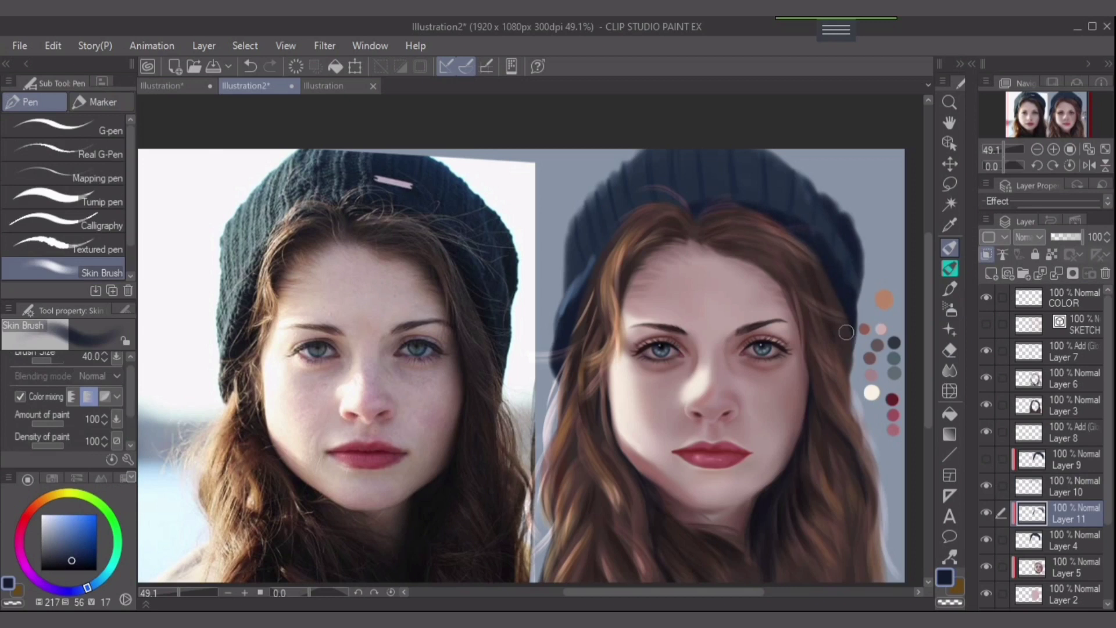
- Paint lighter blue ridges and dark blue gaps on the hat's knitted ribs with the Skin Brush at 18 amount of paint
{"action": "left_click", "coordinate": [585, 301], "text": "alt"}
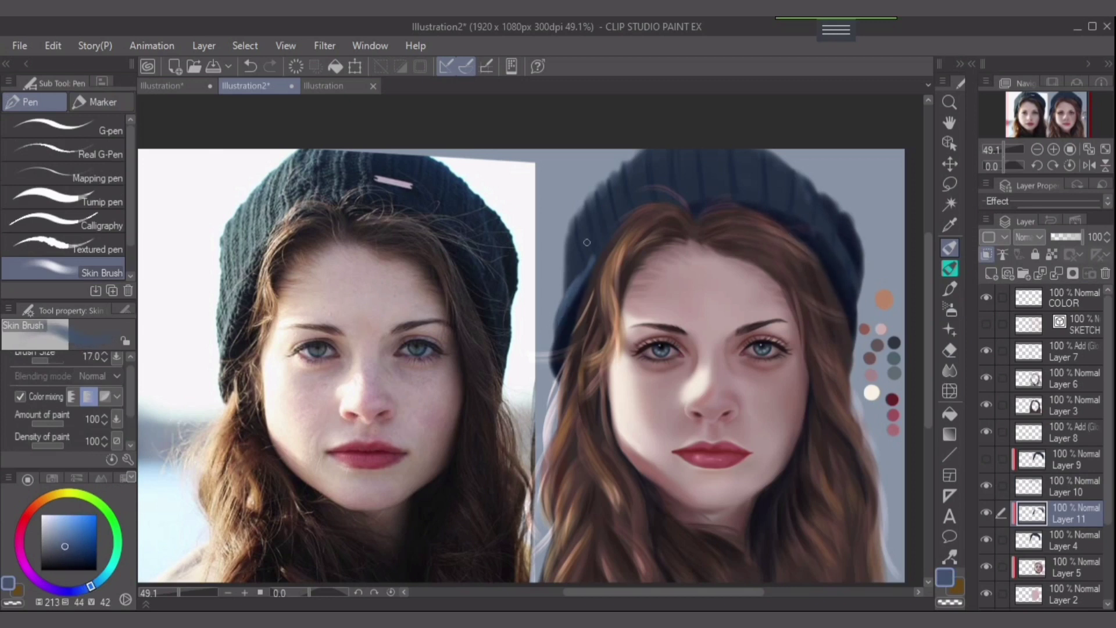
{"action": "key", "text": "bracketleft"}
{"action": "key", "text": "bracketleft"}
{"action": "left_click", "coordinate": [666, 157], "text": "alt"}
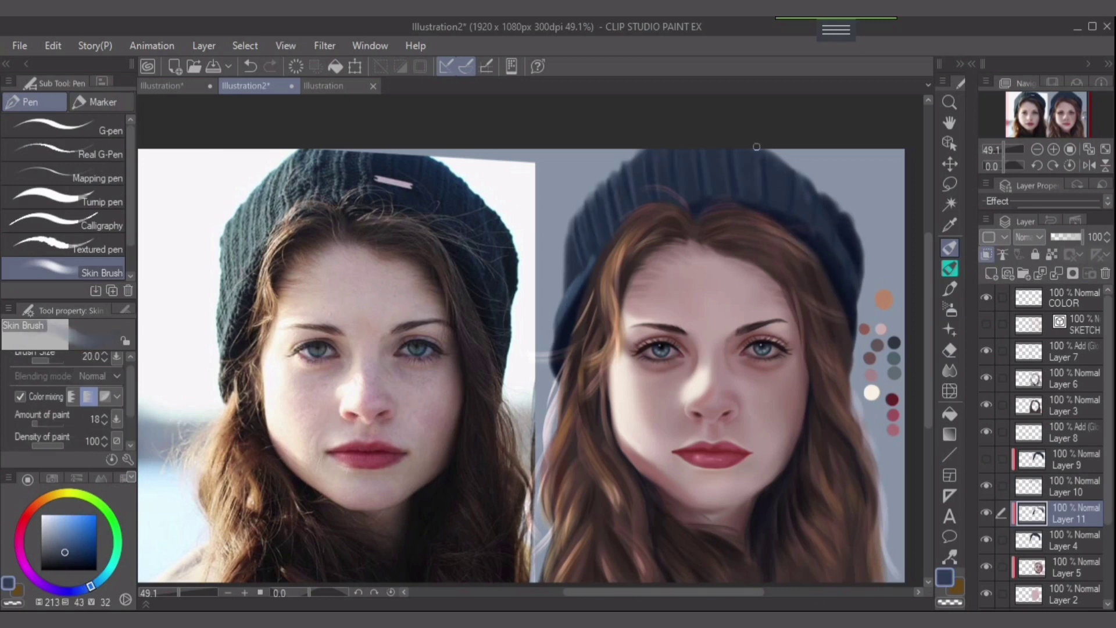
{"action": "key", "text": "bracketleft"}
{"action": "key", "text": "bracketleft"}
{"action": "key", "text": "bracketleft"}
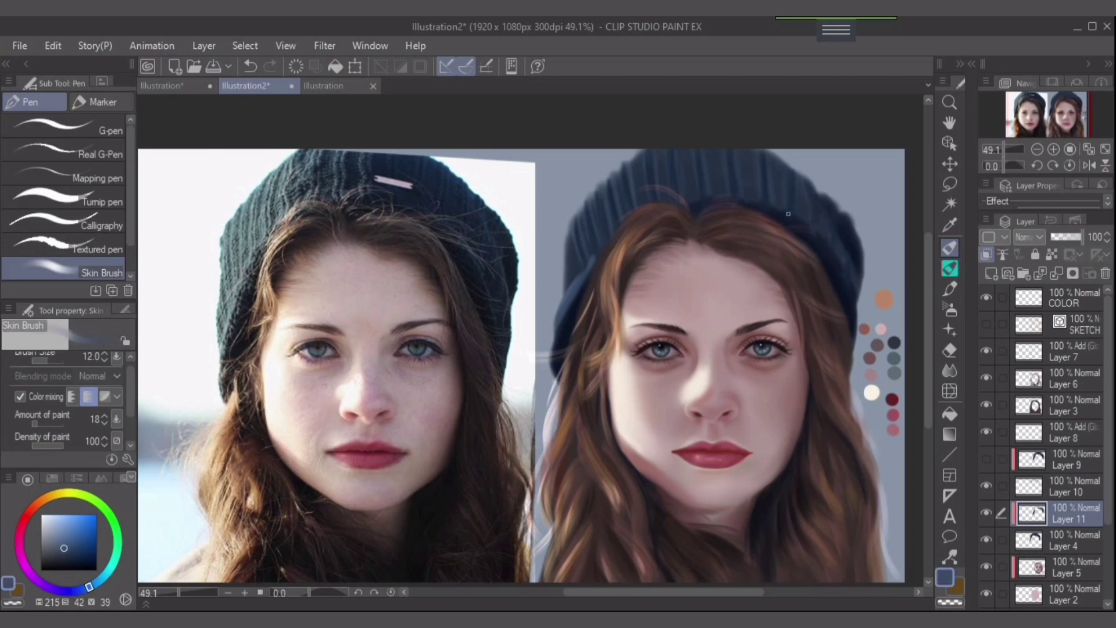
{"action": "left_click", "coordinate": [583, 234], "text": "alt"}
{"action": "key", "text": "bracketleft"}
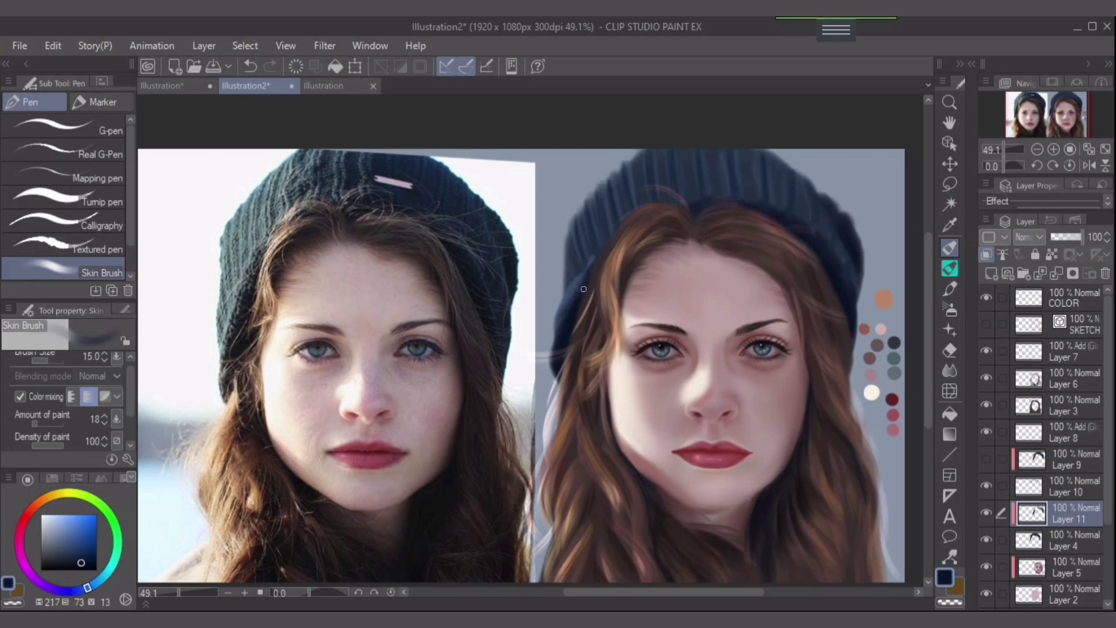
- Airbrush fine lighter blue highlights along the hat's ribs on Layer 10 with the Soft airbrush at brush density 24
{"action": "key", "text": "alt+bracketright"}
{"action": "key", "text": "b"}
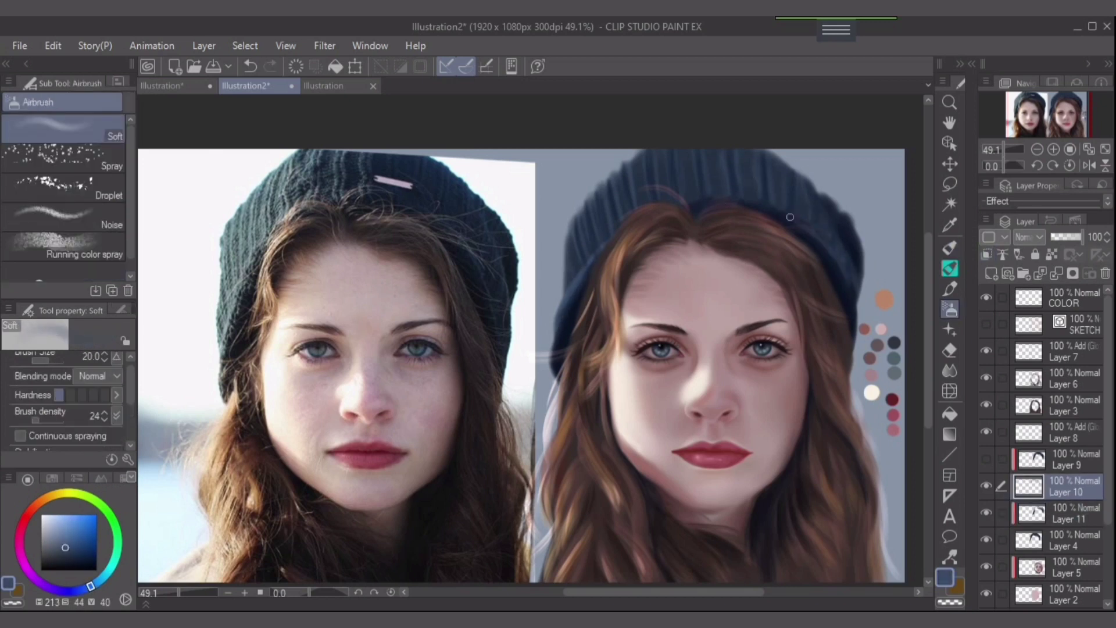
{"action": "left_click", "coordinate": [846, 240], "text": "alt"}
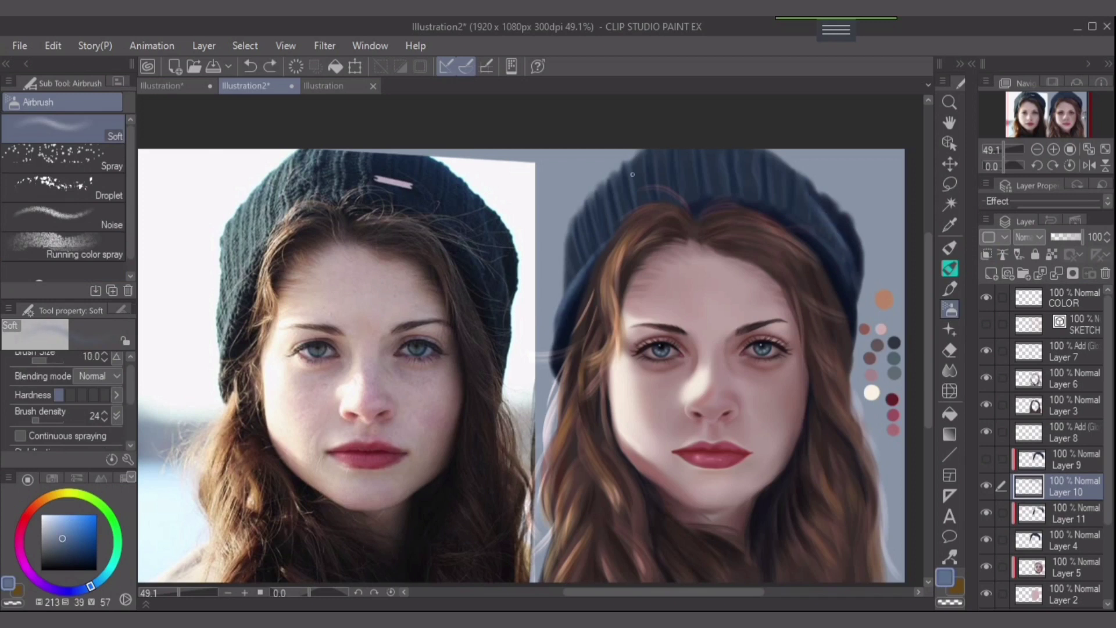
{"action": "key", "text": "bracketright"}
{"action": "left_click", "coordinate": [575, 288], "text": "alt"}
{"action": "left_click_drag", "start_coordinate": [575, 288], "coordinate": [566, 243]}
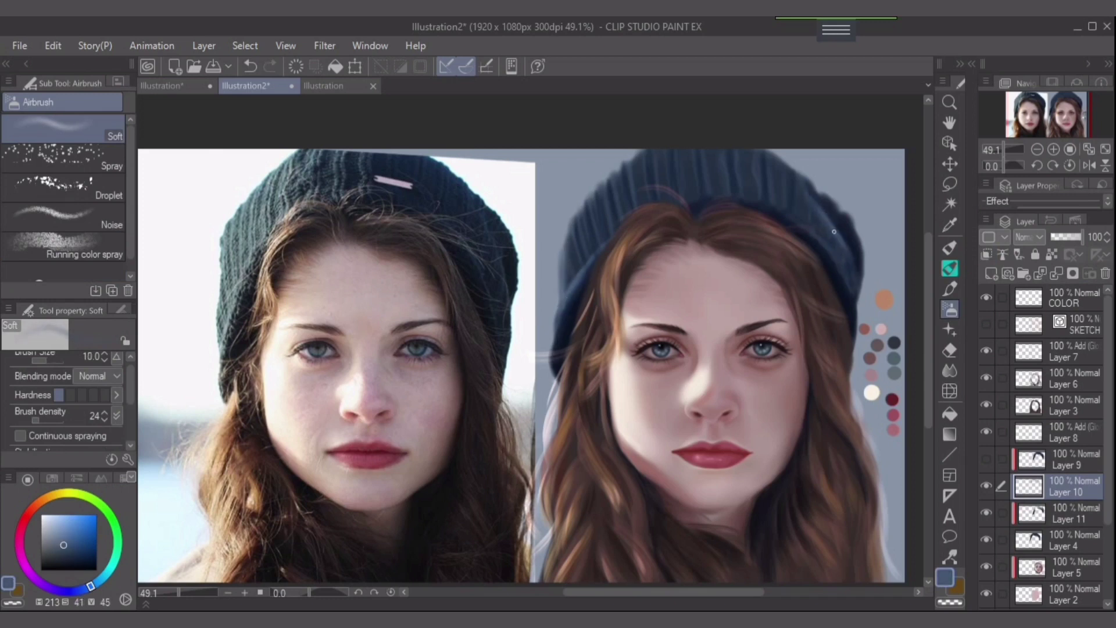
- Airbrush dark and lighter blue strokes over the right side of the hat's ribs on Layer 10
{"action": "left_click_drag", "start_coordinate": [842, 252], "coordinate": [832, 245]}
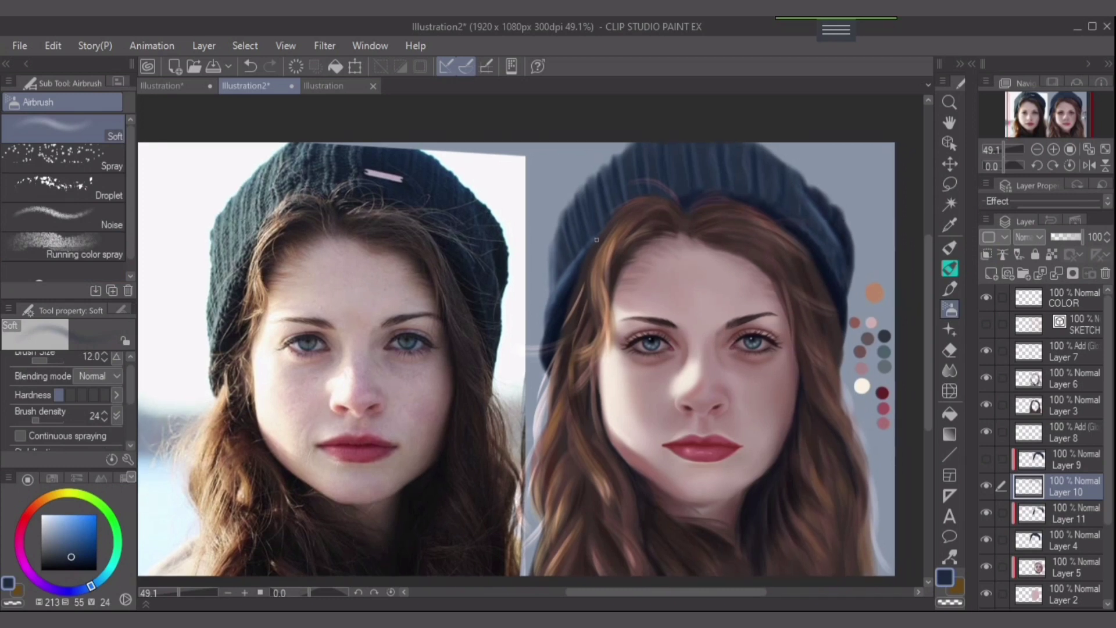
{"action": "key", "text": "bracketleft"}
{"action": "left_click", "coordinate": [832, 244], "text": "alt"}
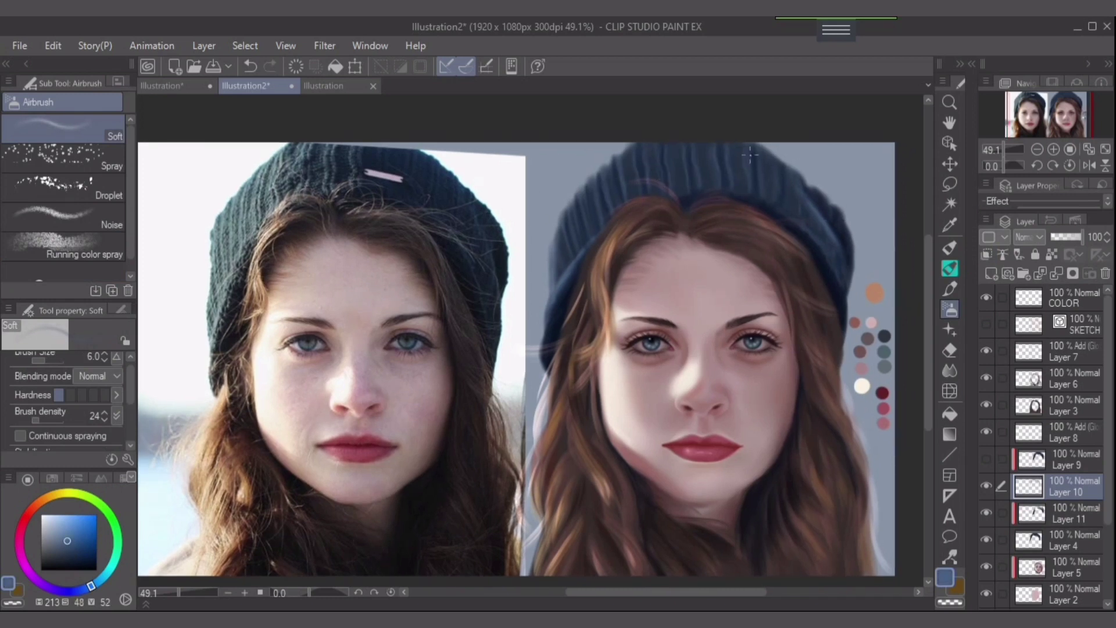
- Airbrush a dark blue shadow where the hat's brim meets the hair on Layer 11 at brush size 30
{"action": "key", "text": "alt+bracketleft"}
{"action": "key", "text": "bracketright"}
{"action": "key", "text": "bracketright"}
{"action": "key", "text": "bracketright"}
{"action": "key", "text": "bracketright"}
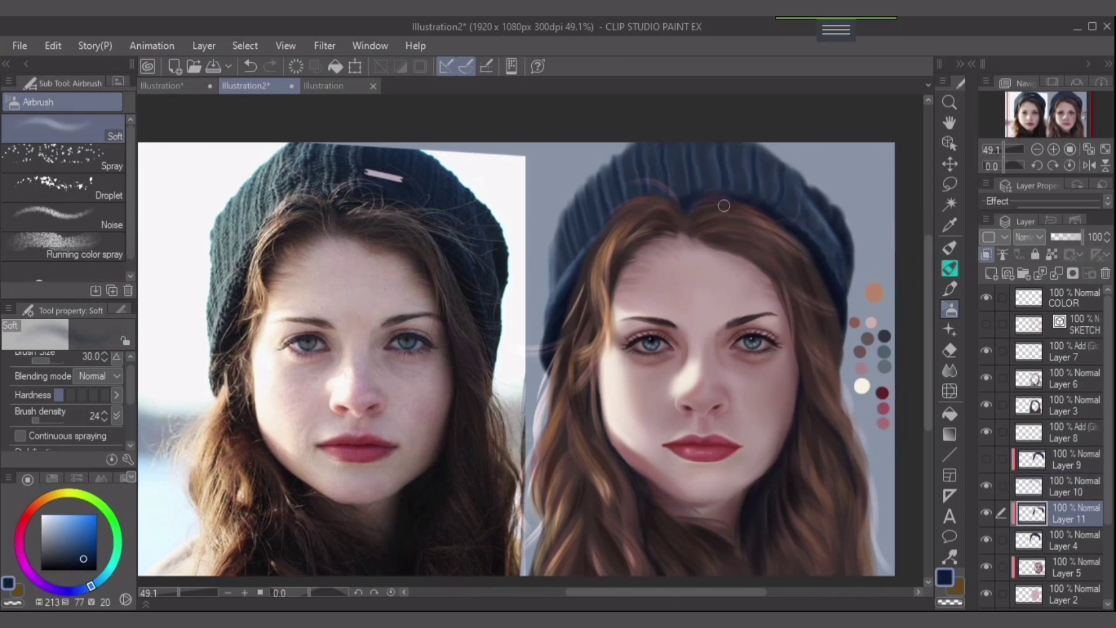
{"action": "left_click", "coordinate": [724, 206], "text": "alt"}
{"action": "left_click_drag", "start_coordinate": [723, 205], "coordinate": [732, 187]}
- Airbrush muted reddish-brown shading along the painted face's right cheek edge on Layer 5 at brush size 20
{"action": "left_click", "coordinate": [885, 422], "text": "alt"}
{"action": "key", "text": "alt+bracketleft"}
{"action": "key", "text": "alt+bracketleft"}
{"action": "key", "text": "bracketleft"}
{"action": "key", "text": "bracketleft"}
{"action": "key", "text": "bracketleft"}
{"action": "key", "text": "bracketleft"}
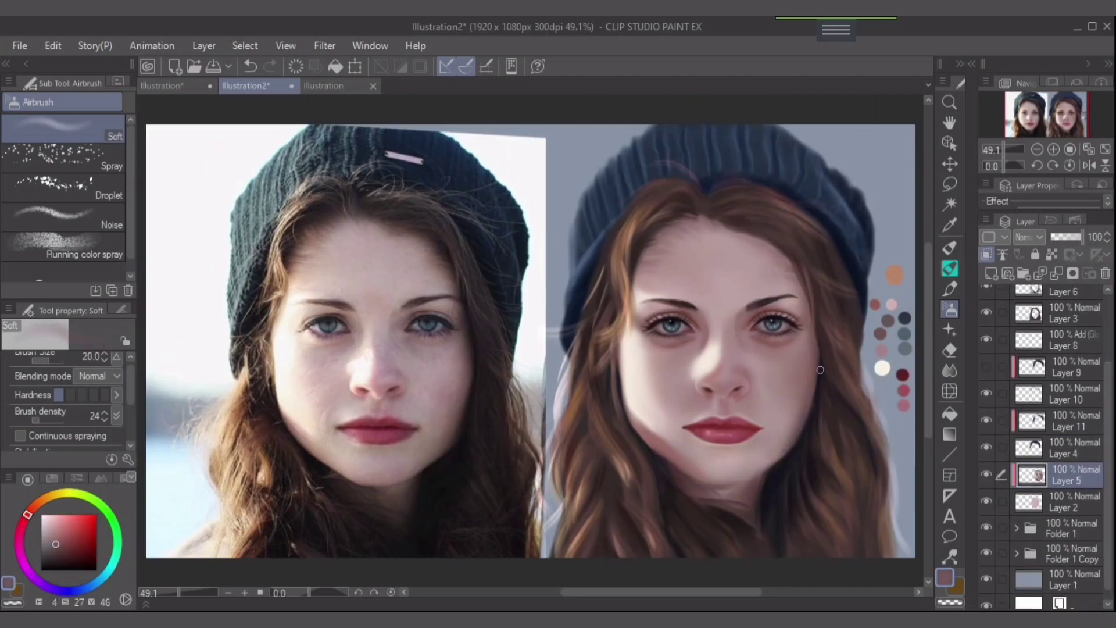
- Refine the jawline and the dark shadow under the chin on Layer 5 with the Soft airbrush at sizes 8 and 17
{"action": "scroll", "coordinate": [814, 383], "scroll_direction": "up", "scroll_amount": 5}
{"action": "left_click_drag", "start_coordinate": [526, 471], "coordinate": [742, 336]}
{"action": "key", "text": "bracketleft"}
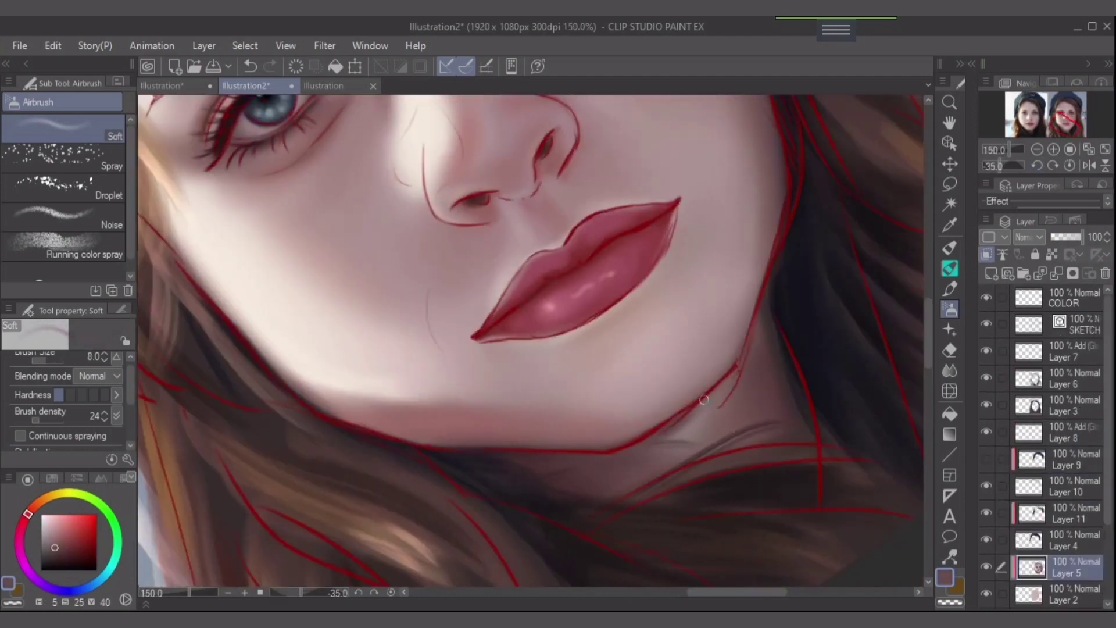
{"action": "left_click", "coordinate": [727, 368], "text": "alt"}
{"action": "left_click", "coordinate": [469, 462], "text": "alt"}
{"action": "key", "text": "bracketright"}
{"action": "key", "text": "bracketright"}
{"action": "key", "text": "bracketright"}
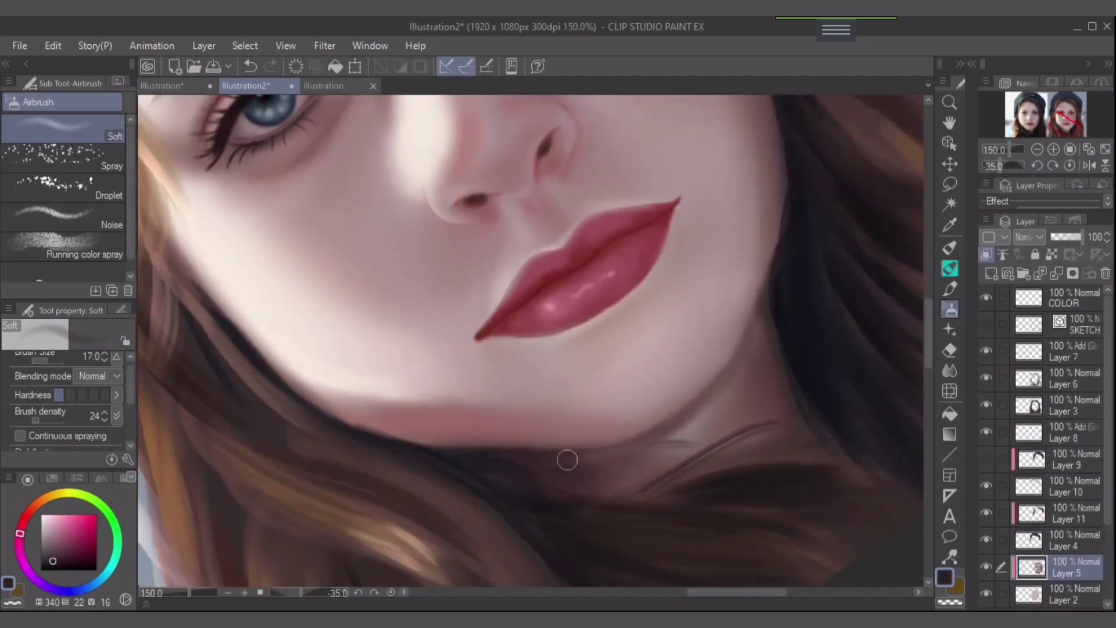
{"action": "key", "text": "ctrl+0"}
{"action": "key", "text": "ctrl+alt+0"}
{"action": "mouse_move", "coordinate": [587, 406]}
{"action": "left_mouse_down"}
{"action": "mouse_move", "coordinate": [552, 337]}
{"action": "mouse_move", "coordinate": [523, 229]}
{"action": "left_mouse_up"}
{"action": "left_click_drag", "start_coordinate": [523, 349], "coordinate": [469, 361]}
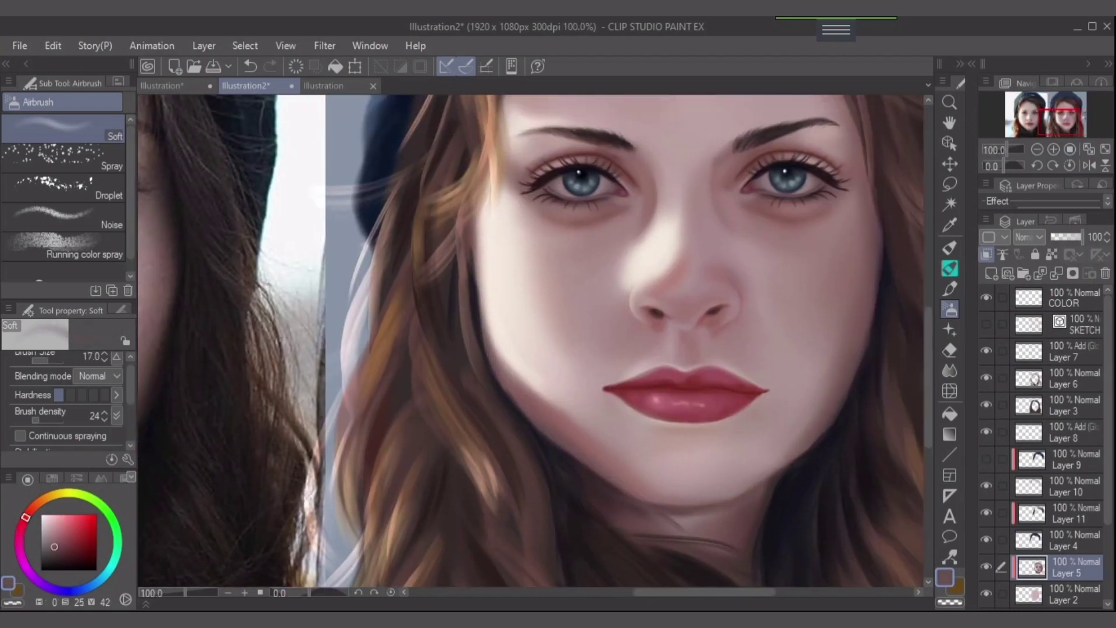
- Activate Layer 6 with the Soft eraser and show the SKETCH layer as a guide for the face's edge
{"action": "key", "text": "alt+bracketright"}
{"action": "key", "text": "alt+bracketright"}
{"action": "key", "text": "alt+bracketright"}
{"action": "key", "text": "alt+bracketright"}
{"action": "key", "text": "alt+bracketright"}
{"action": "key", "text": "alt+bracketright"}
{"action": "key", "text": "bracketright"}
{"action": "key", "text": "bracketright"}
{"action": "key", "text": "bracketright"}
{"action": "key", "text": "e"}
{"action": "key", "text": "alt+bracketright"}
{"action": "left_click", "coordinate": [986, 324]}
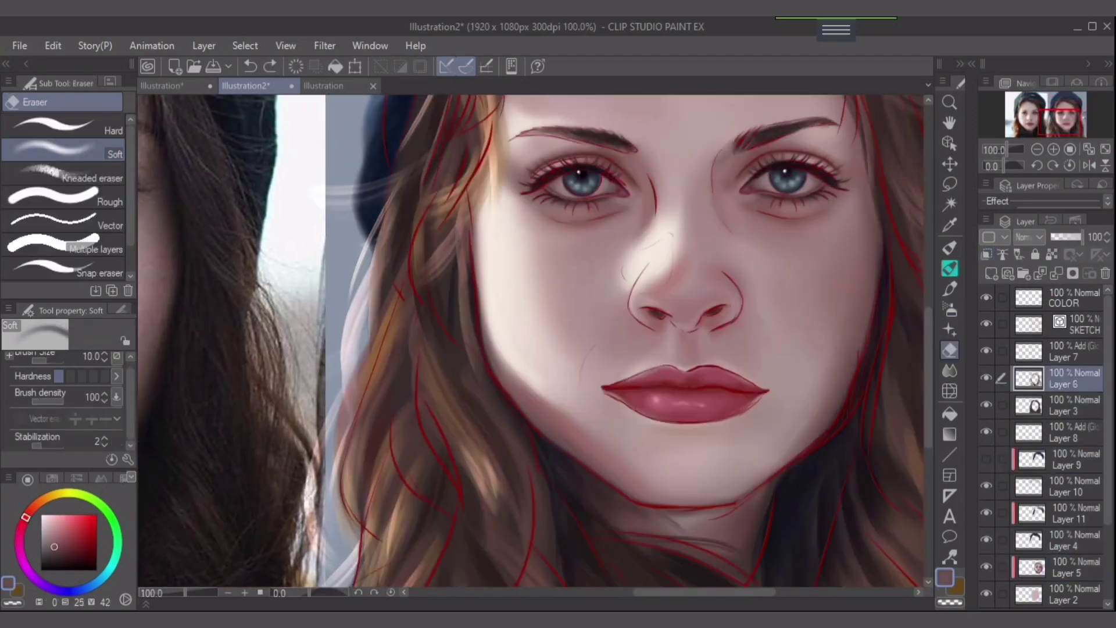
- Airbrush dark hair shadows and sampled skin tones along the right jaw on Layer 6 at brush sizes 7 and 15
{"action": "left_click", "coordinate": [860, 348], "text": "alt"}
{"action": "key", "text": "b"}
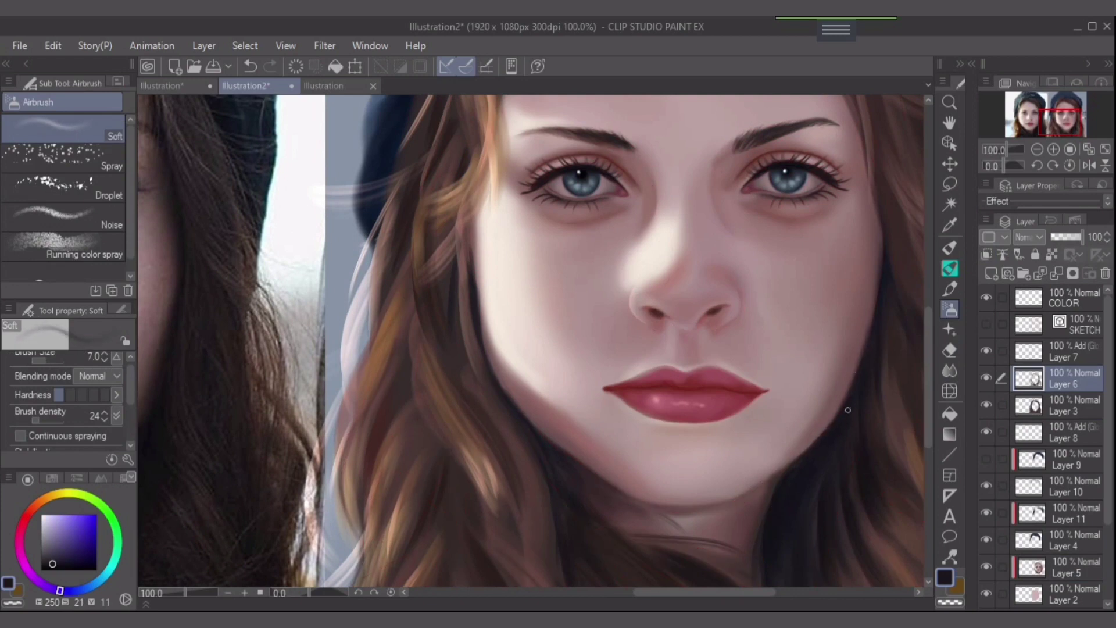
{"action": "key", "text": "bracketright"}
{"action": "key", "text": "bracketright"}
{"action": "key", "text": "bracketright"}
{"action": "key", "text": "bracketright"}
{"action": "key", "text": "bracketright"}
{"action": "left_click", "coordinate": [852, 366], "text": "alt"}
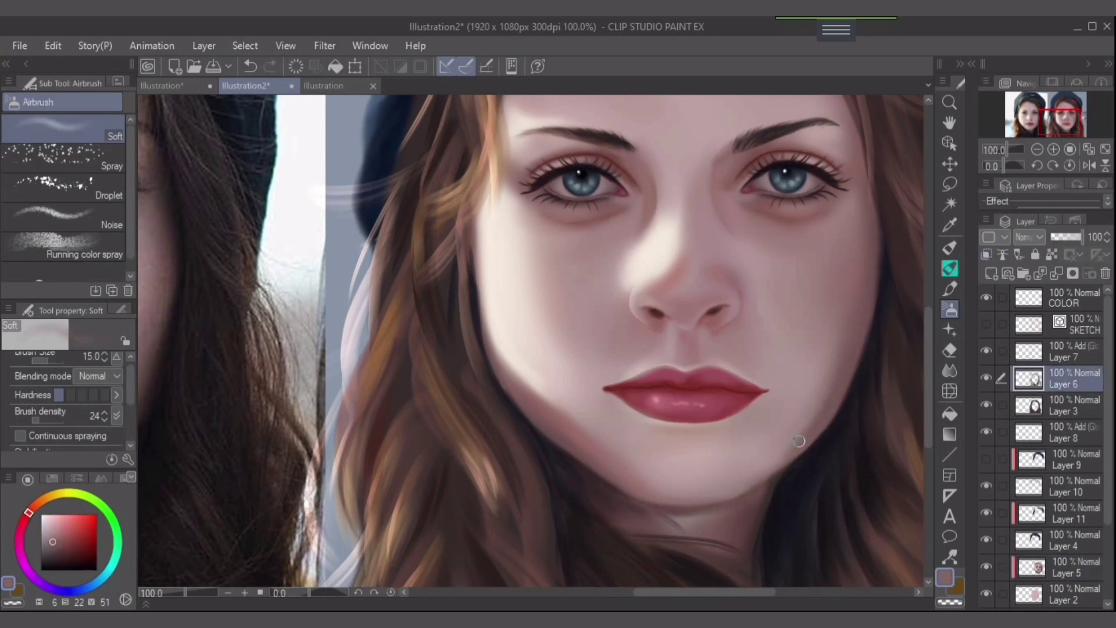
{"action": "left_click", "coordinate": [765, 541], "text": "alt"}
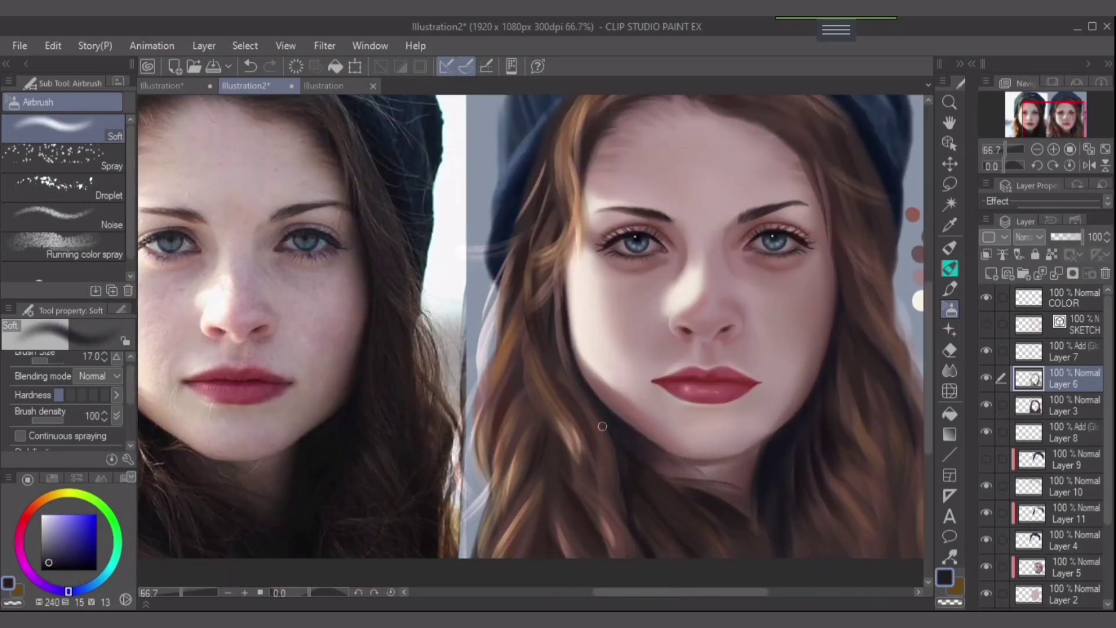
- Add new layers above Layer 6 and airbrush near-black hair shadows beneath the left side of the jaw
{"action": "left_click", "coordinate": [1058, 405]}
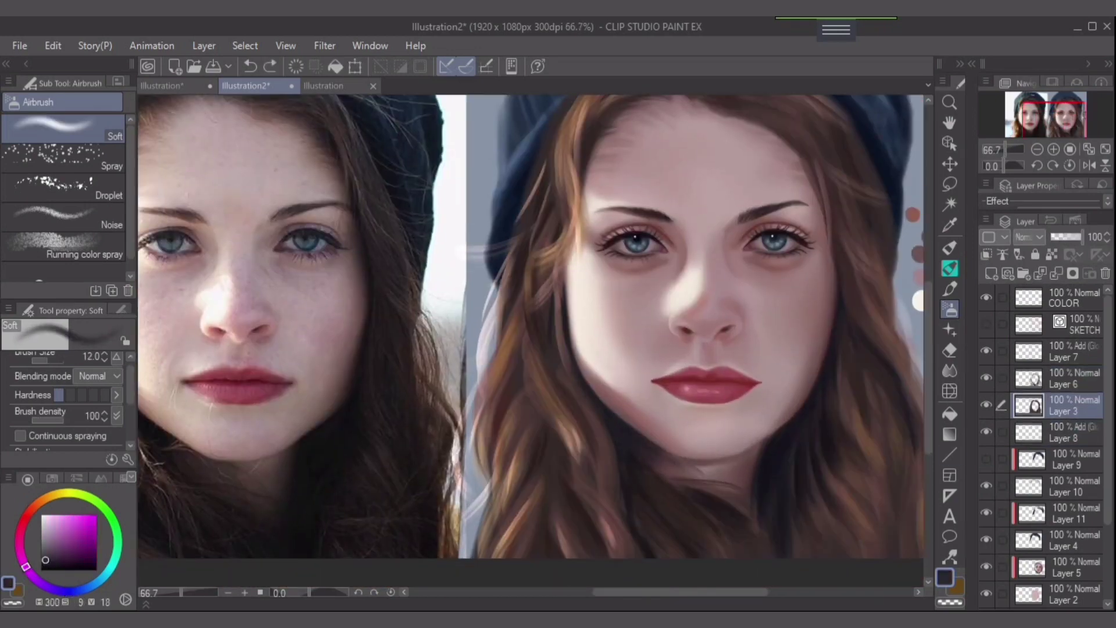
{"action": "left_click", "coordinate": [1058, 378]}
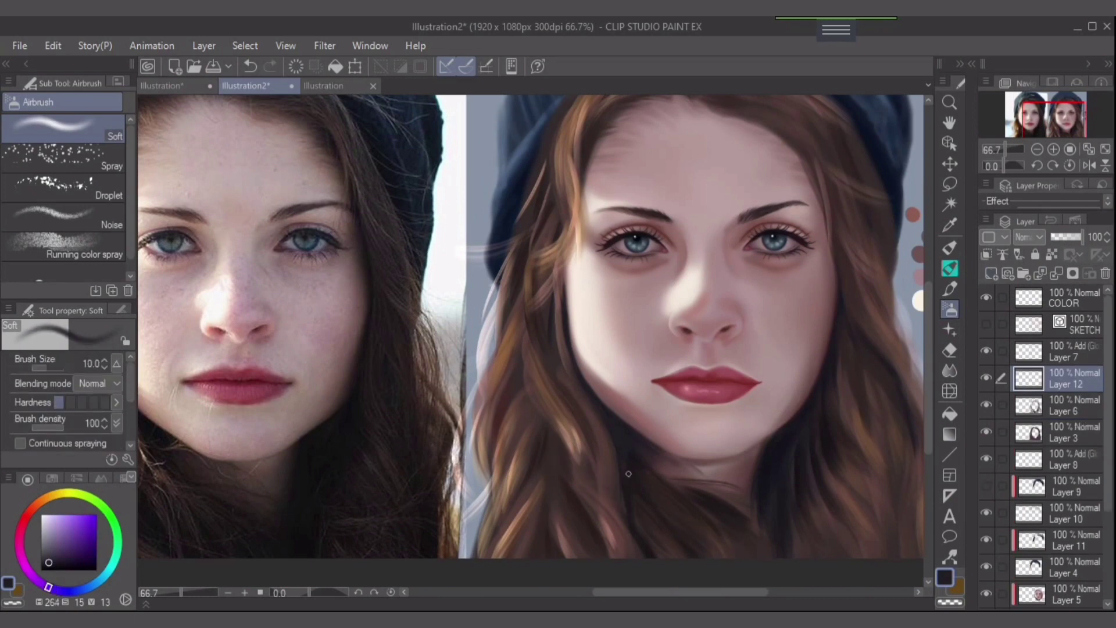
{"action": "key", "text": "ctrl+z"}
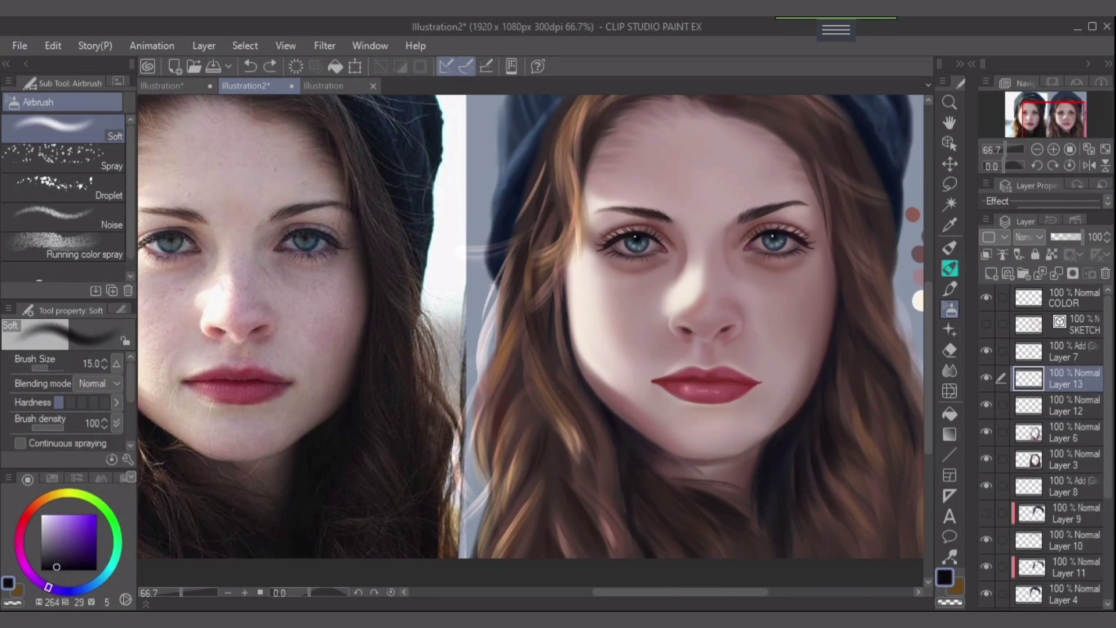
{"action": "left_click_drag", "start_coordinate": [708, 399], "coordinate": [741, 352]}
{"action": "key", "text": "p"}
{"action": "key", "text": "b"}
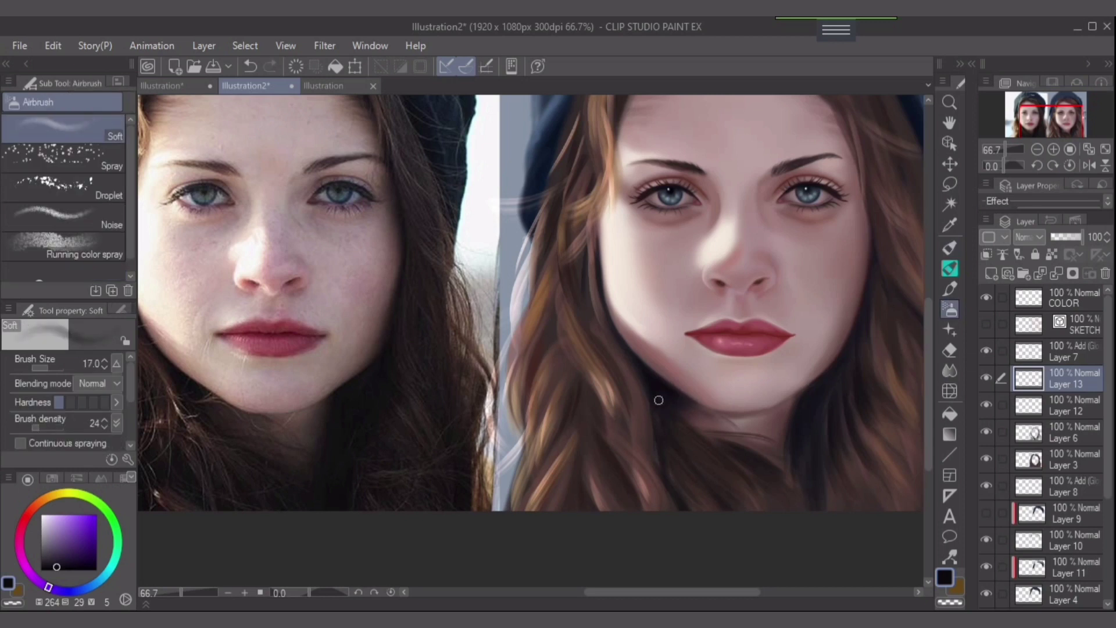
{"action": "left_click", "coordinate": [655, 398], "text": "alt"}
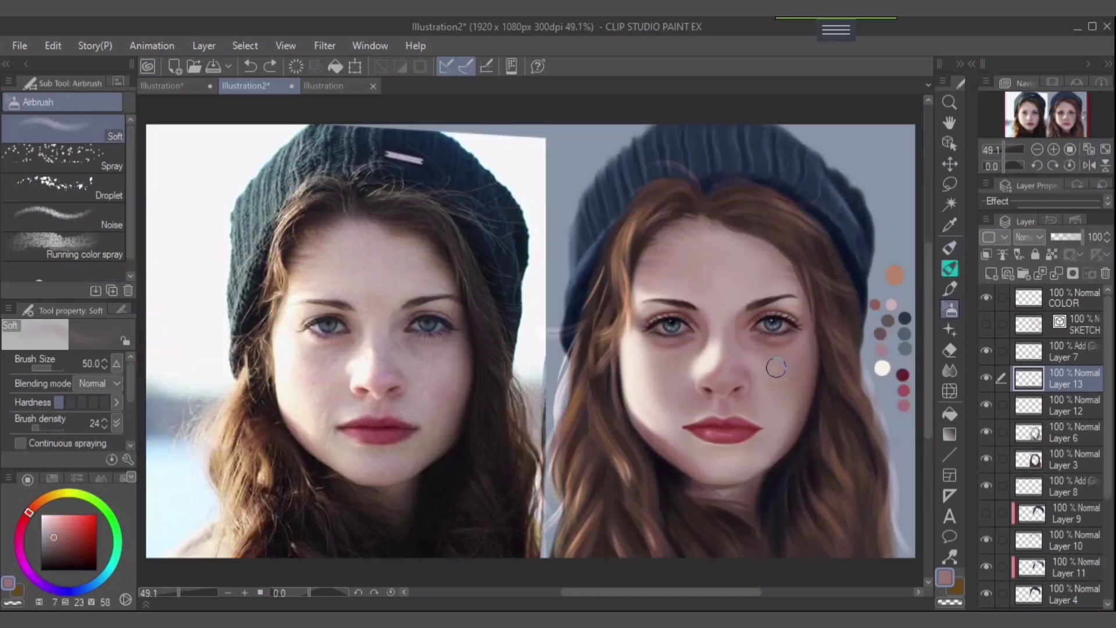
- Sample skin tones from the painted face and make Layer 5 active for skin shading
{"action": "left_click", "coordinate": [693, 416], "text": "alt"}
{"action": "key", "text": "bracketleft"}
{"action": "key", "text": "bracketleft"}
{"action": "key", "text": "bracketleft"}
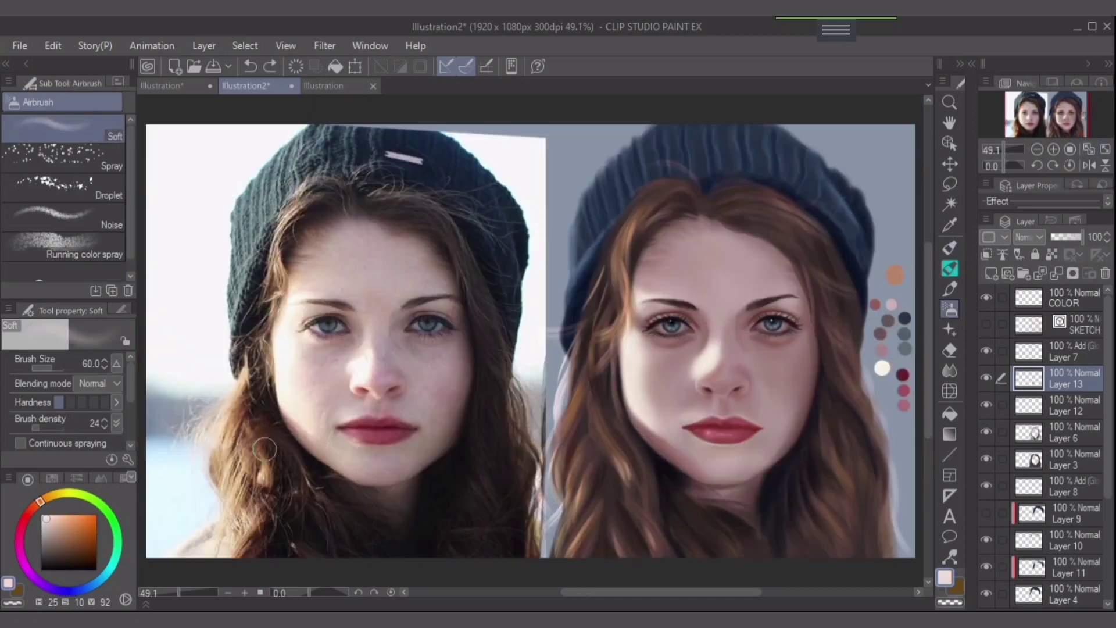
{"action": "left_click", "coordinate": [734, 273], "text": "alt"}
{"action": "key", "text": "j"}
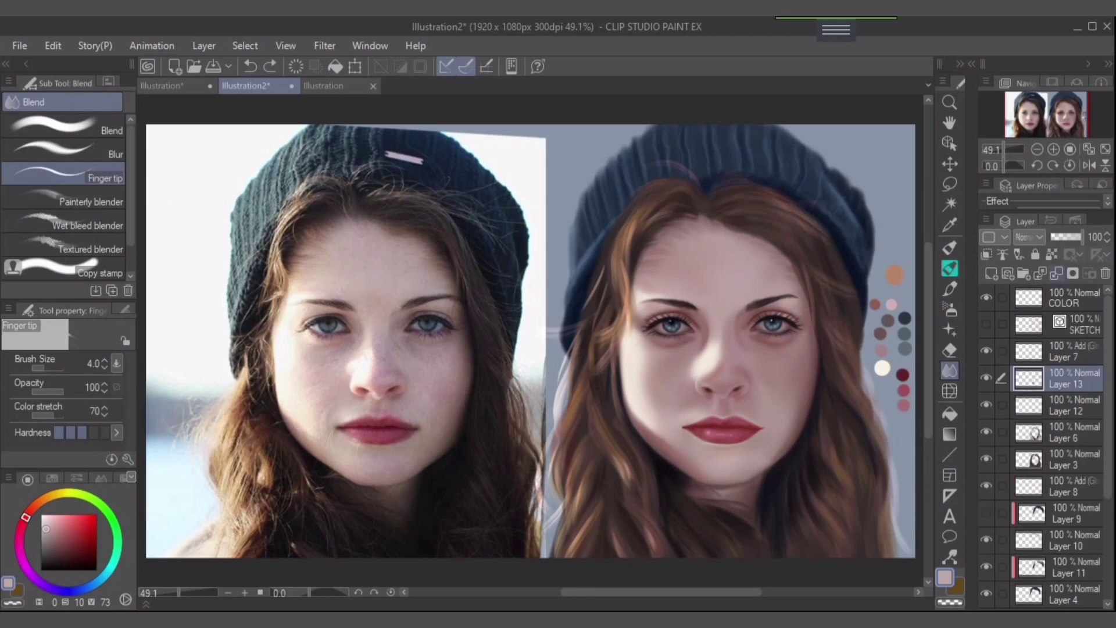
{"action": "key", "text": "alt+bracketleft"}
{"action": "key", "text": "alt+bracketleft"}
{"action": "key", "text": "alt+bracketleft"}
{"action": "key", "text": "alt+bracketleft"}
{"action": "key", "text": "alt+bracketleft"}
{"action": "key", "text": "alt+bracketleft"}
{"action": "key", "text": "alt+bracketleft"}
{"action": "key", "text": "alt+bracketleft"}
{"action": "key", "text": "alt+bracketleft"}
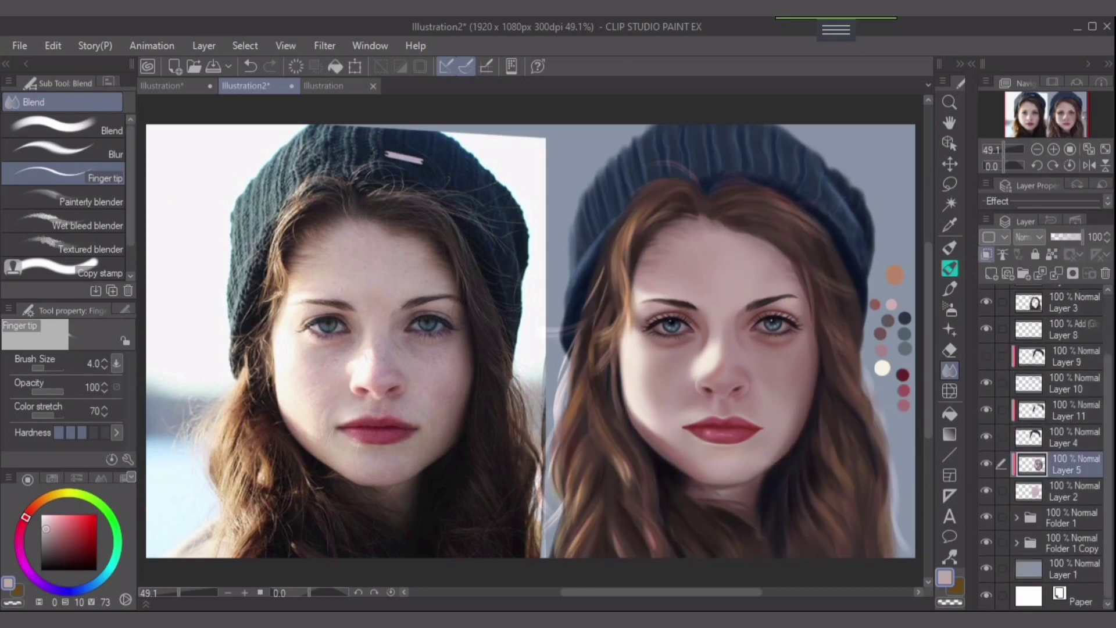
- Airbrush dark brown shading along the forehead's hairline and left face edge on Layer 5 at brush density 24
{"action": "key", "text": "b"}
{"action": "left_click", "coordinate": [653, 237], "text": "alt"}
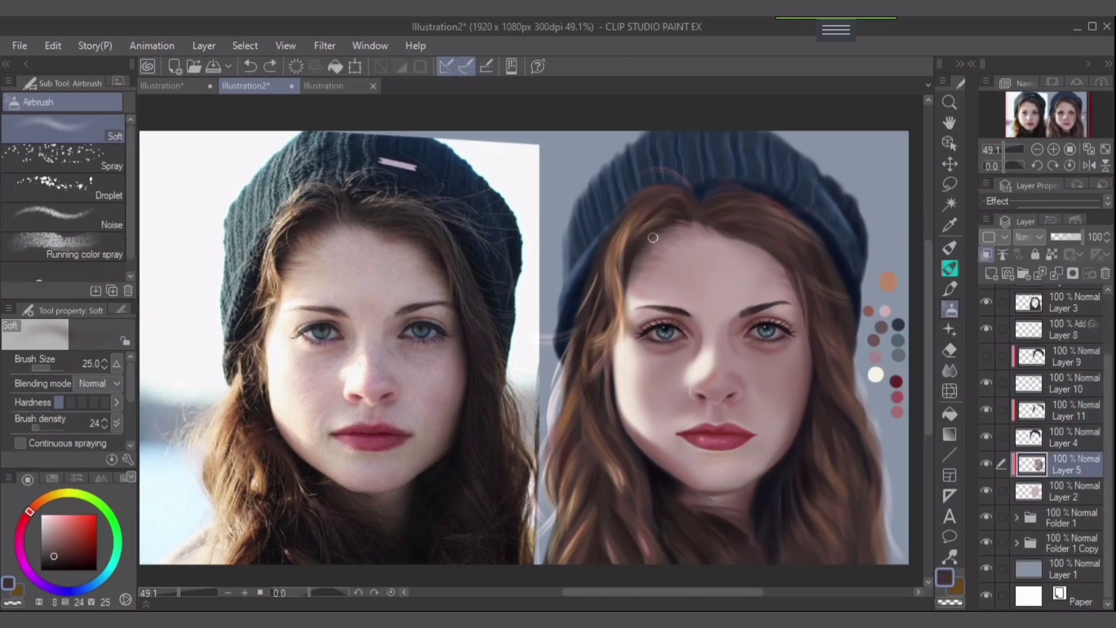
{"action": "left_click", "coordinate": [692, 230], "text": "alt"}
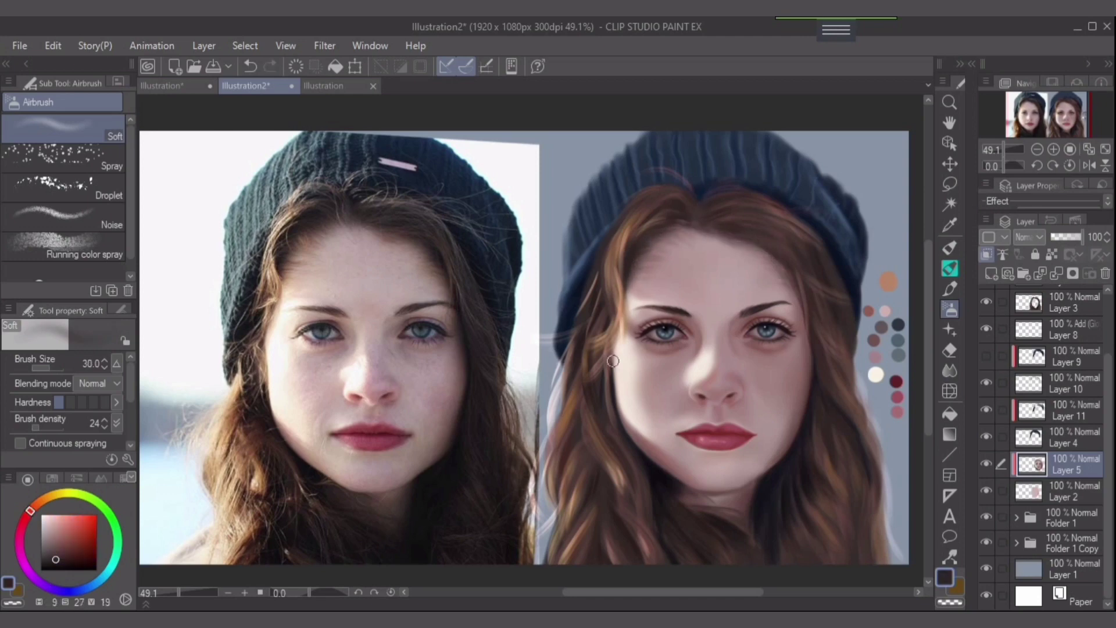
{"action": "key", "text": "bracketleft"}
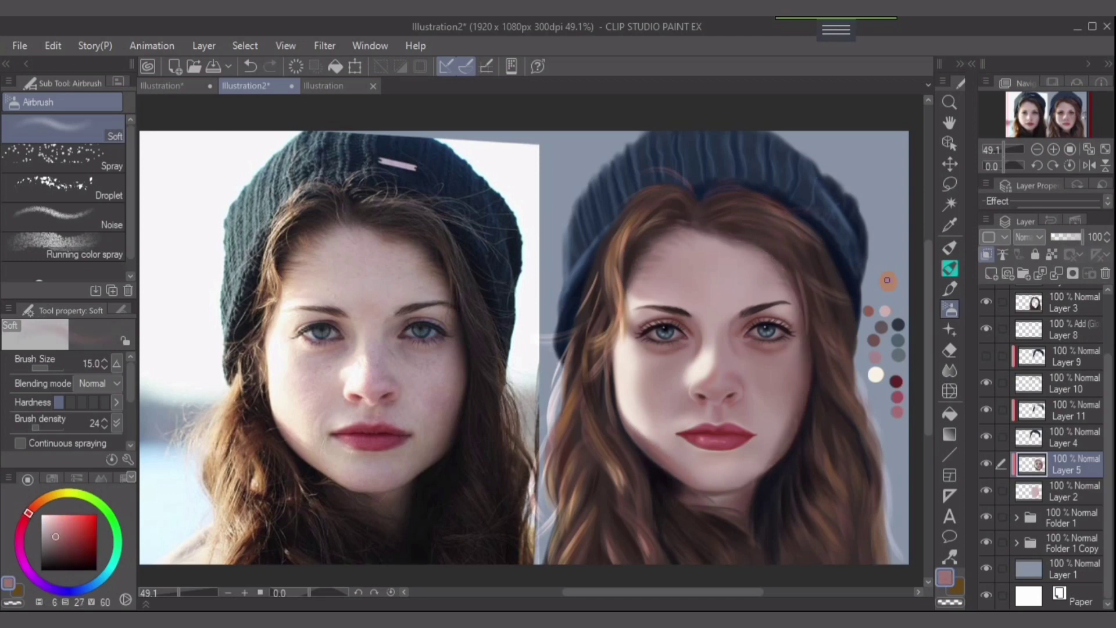
{"action": "left_click", "coordinate": [663, 433], "text": "alt"}
{"action": "key", "text": "ctrl+z"}
- Soften the shading under the left eye on Layer 5 with sampled skin tones at brush density 11
{"action": "scroll", "coordinate": [652, 399], "scroll_direction": "up", "scroll_amount": 2}
{"action": "left_click", "coordinate": [635, 344], "text": "alt"}
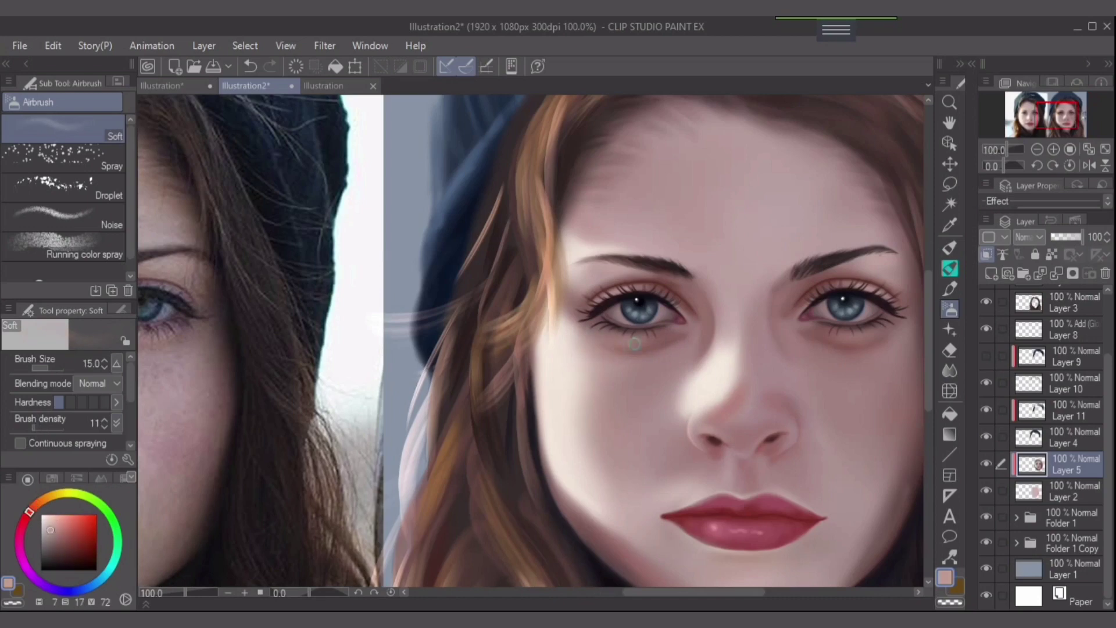
{"action": "key", "text": "bracketright"}
{"action": "key", "text": "bracketright"}
{"action": "key", "text": "bracketright"}
{"action": "key", "text": "bracketright"}
{"action": "left_click", "coordinate": [597, 373], "text": "alt"}
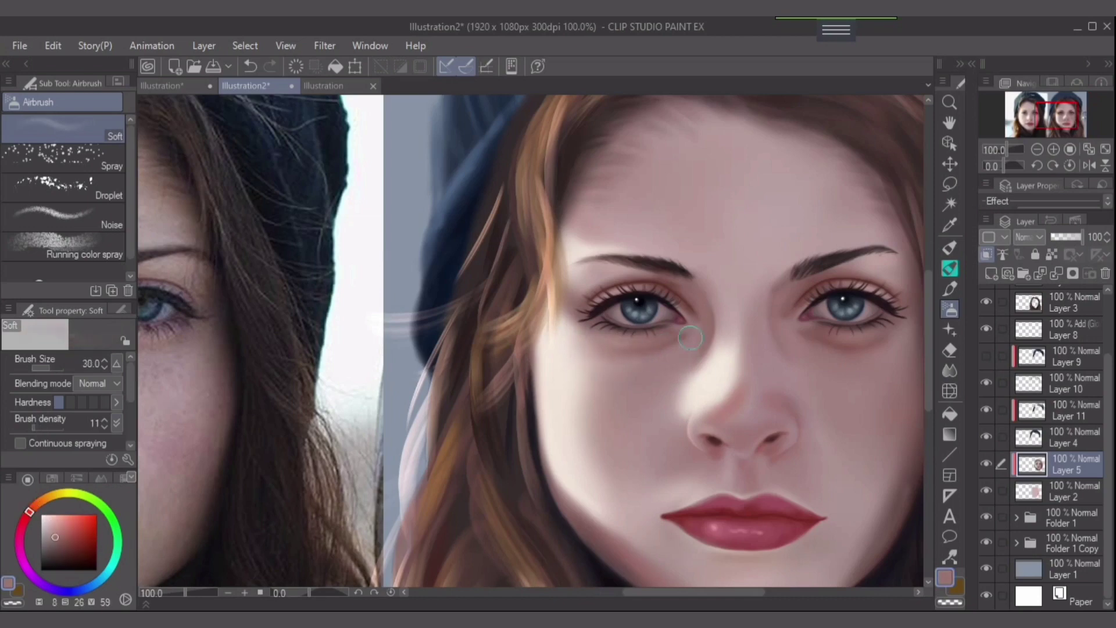
{"action": "left_click", "coordinate": [689, 337], "text": "alt"}
{"action": "scroll", "coordinate": [690, 337], "scroll_direction": "down", "scroll_amount": 3}
{"action": "scroll", "coordinate": [811, 281], "scroll_direction": "up", "scroll_amount": 4}
{"action": "key", "text": "bracketleft"}
{"action": "key", "text": "bracketleft"}
{"action": "key", "text": "bracketleft"}
{"action": "key", "text": "ctrl+z"}
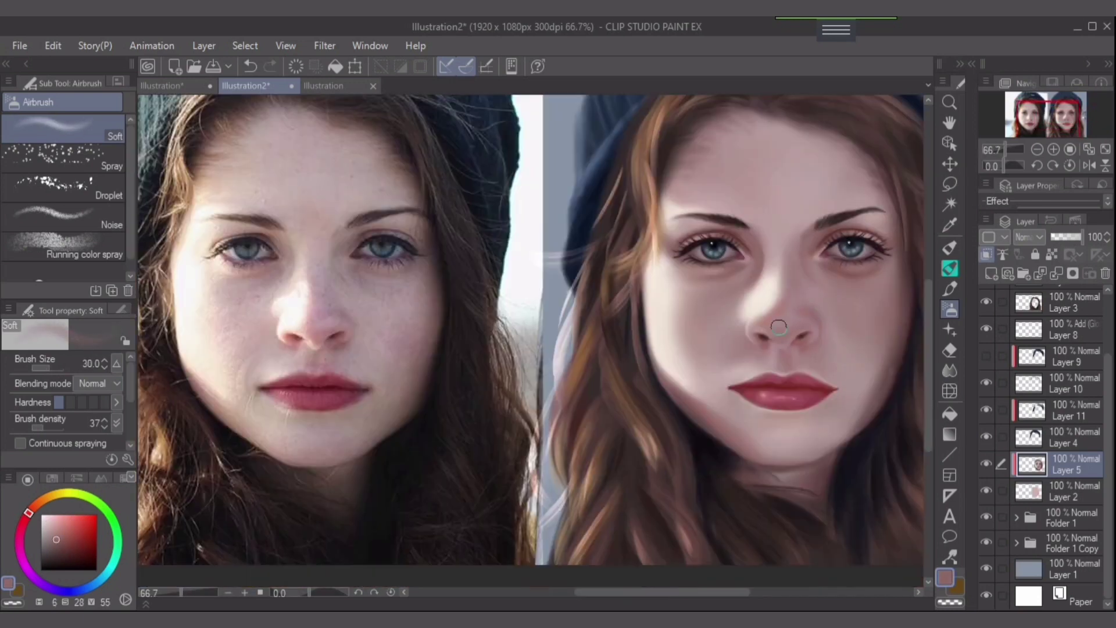
- Airbrush sampled skin tones around the nose tip and chin on Layer 5 at brush density 37
{"action": "left_click", "coordinate": [778, 327], "text": "alt"}
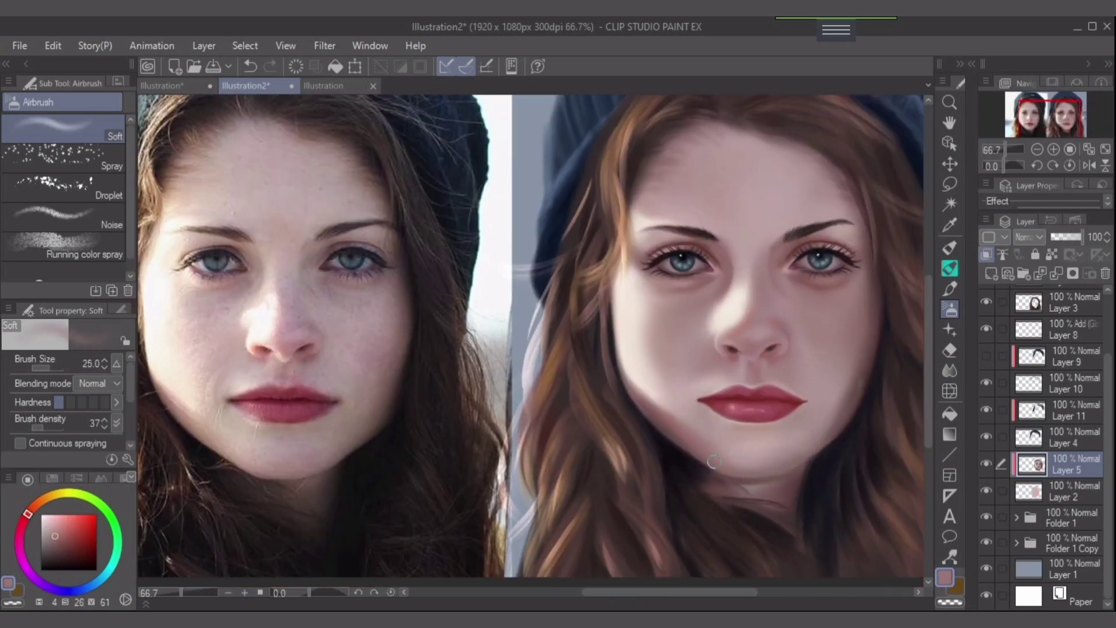
{"action": "left_click", "coordinate": [788, 439], "text": "alt"}
{"action": "left_click", "coordinate": [735, 454], "text": "alt"}
{"action": "key", "text": "ctrl+z"}
{"action": "key", "text": "bracketleft"}
{"action": "key", "text": "bracketleft"}
{"action": "key", "text": "bracketleft"}
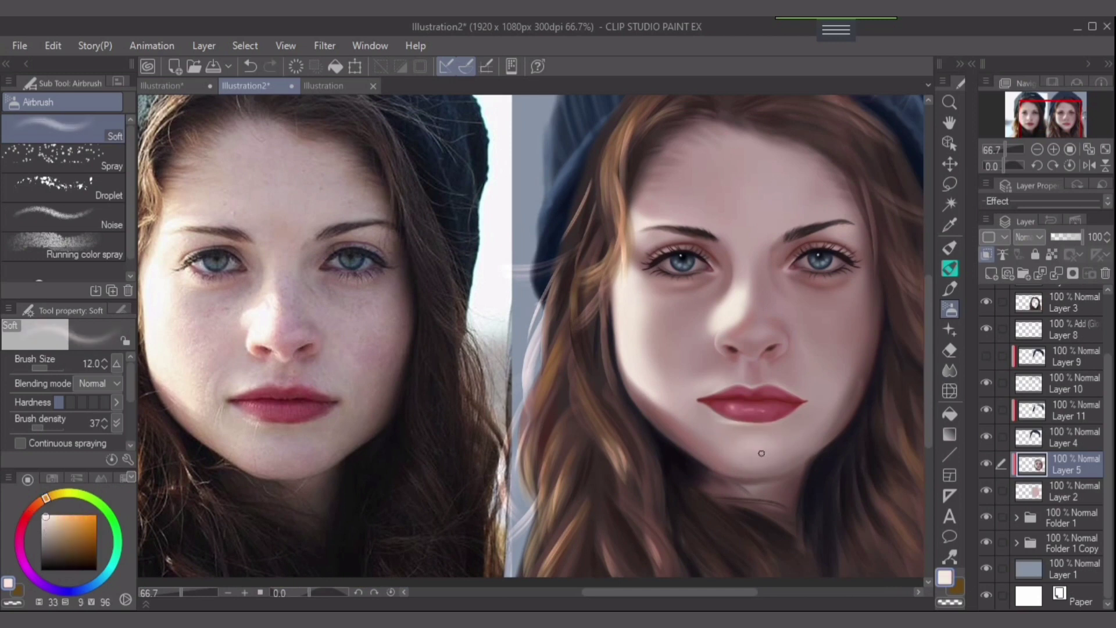
- Blend warm skin tones over the right cheek and beside the nose on Layer 5 at brush density 11
{"action": "left_click", "coordinate": [797, 281], "text": "alt"}
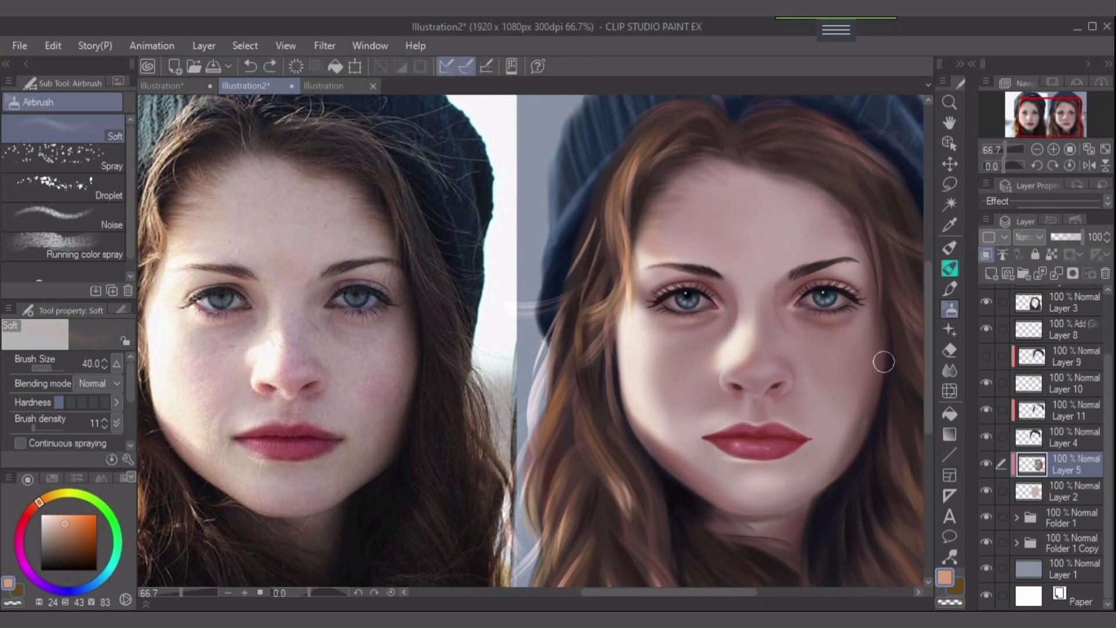
{"action": "left_click", "coordinate": [866, 349], "text": "alt"}
{"action": "key", "text": "bracketleft"}
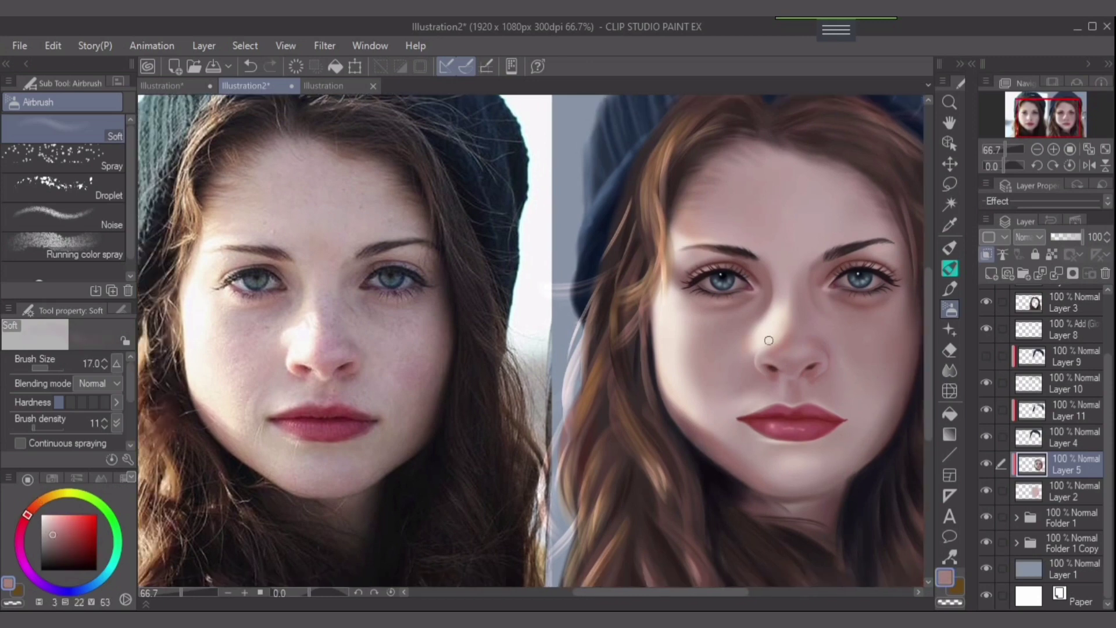
{"action": "left_click", "coordinate": [745, 342], "text": "alt"}
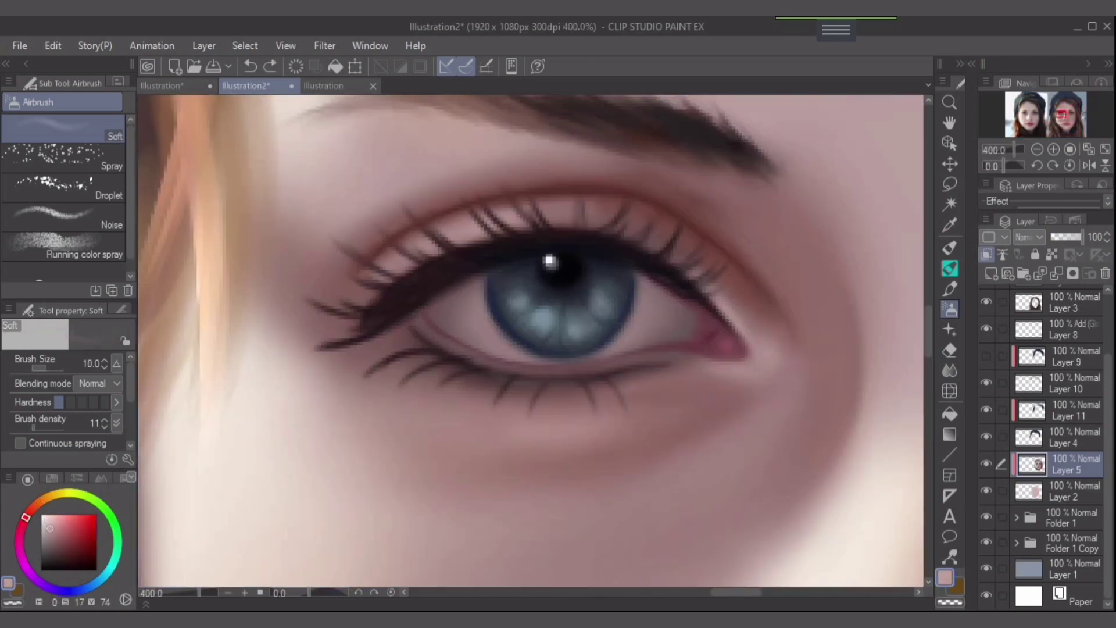
- Brighten the white of the left eye on both sides of the iris with the Soft airbrush on Layer 5
{"action": "left_click", "coordinate": [473, 304], "text": "alt"}
{"action": "left_click_drag", "start_coordinate": [467, 310], "coordinate": [488, 326]}
{"action": "key", "text": "bracketright"}
{"action": "left_click_drag", "start_coordinate": [622, 332], "coordinate": [635, 329]}
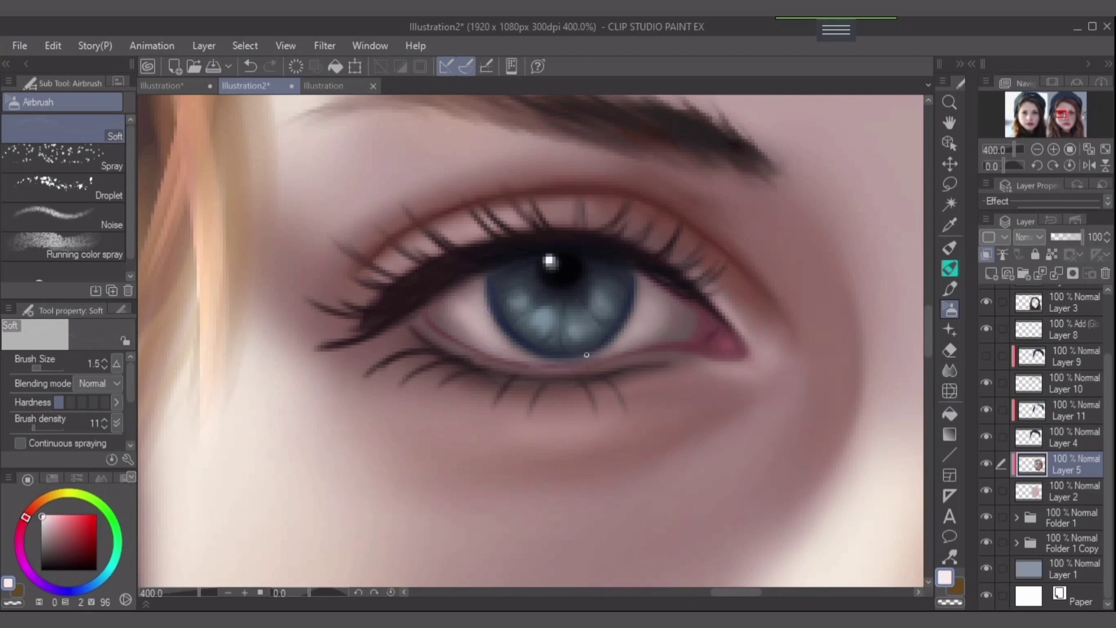
- Paint pinkish waterlines along both lower eyelids on Layer 5 at brush size 3 and brush density 31
{"action": "left_click", "coordinate": [431, 341], "text": "alt"}
{"action": "key", "text": "bracketright"}
{"action": "key", "text": "bracketright"}
{"action": "key", "text": "bracketright"}
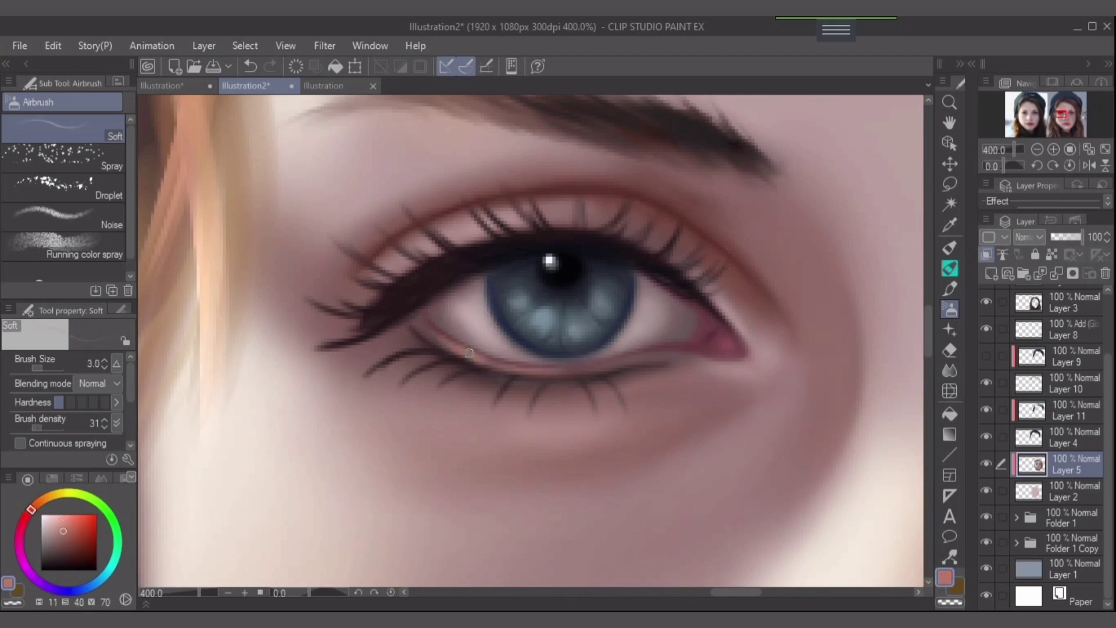
{"action": "left_click_drag", "start_coordinate": [469, 352], "coordinate": [633, 366]}
{"action": "key", "text": "h"}
{"action": "left_click_drag", "start_coordinate": [702, 382], "coordinate": [779, 381]}
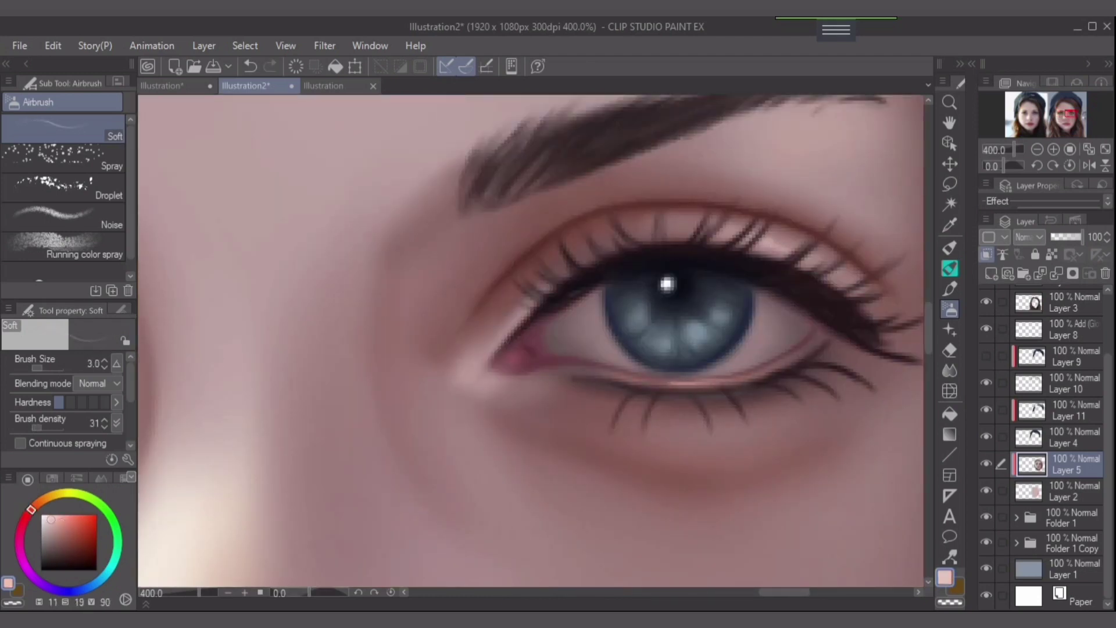
{"action": "key", "text": "h"}
{"action": "key", "text": "bracketleft"}
- Enlarge the Soft airbrush for broad skin shading on the cheek below the right eye on Layer 5
{"action": "scroll", "coordinate": [483, 371], "scroll_direction": "down", "scroll_amount": 10}
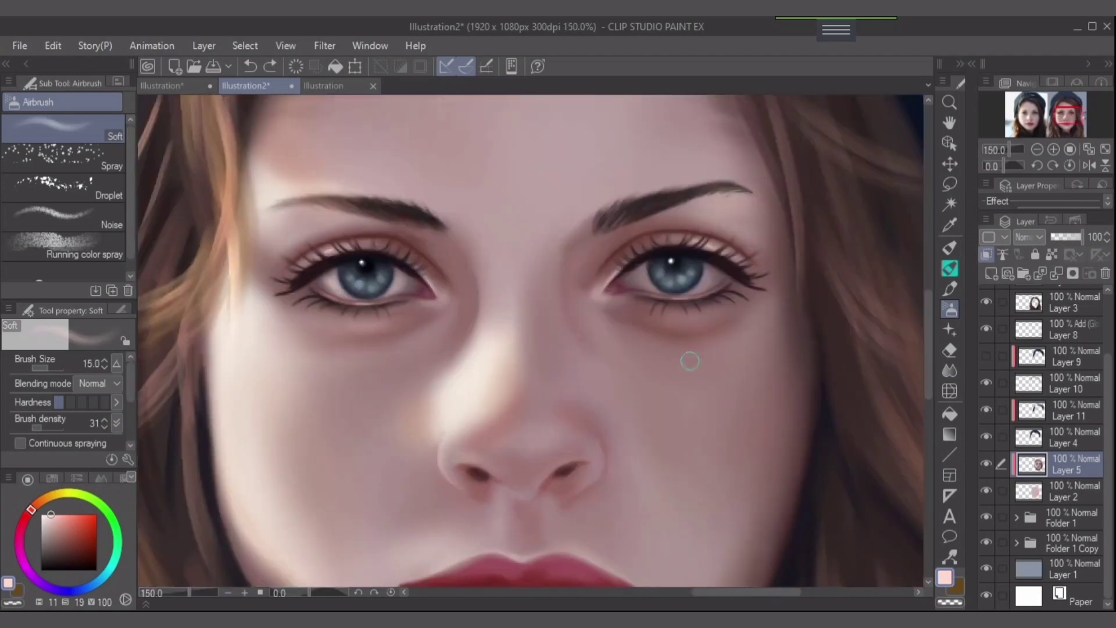
{"action": "key", "text": "bracketright"}
{"action": "key", "text": "bracketright"}
{"action": "key", "text": "bracketright"}
{"action": "key", "text": "bracketright"}
{"action": "key", "text": "bracketright"}
{"action": "key", "text": "bracketright"}
{"action": "key", "text": "bracketright"}
{"action": "key", "text": "bracketright"}
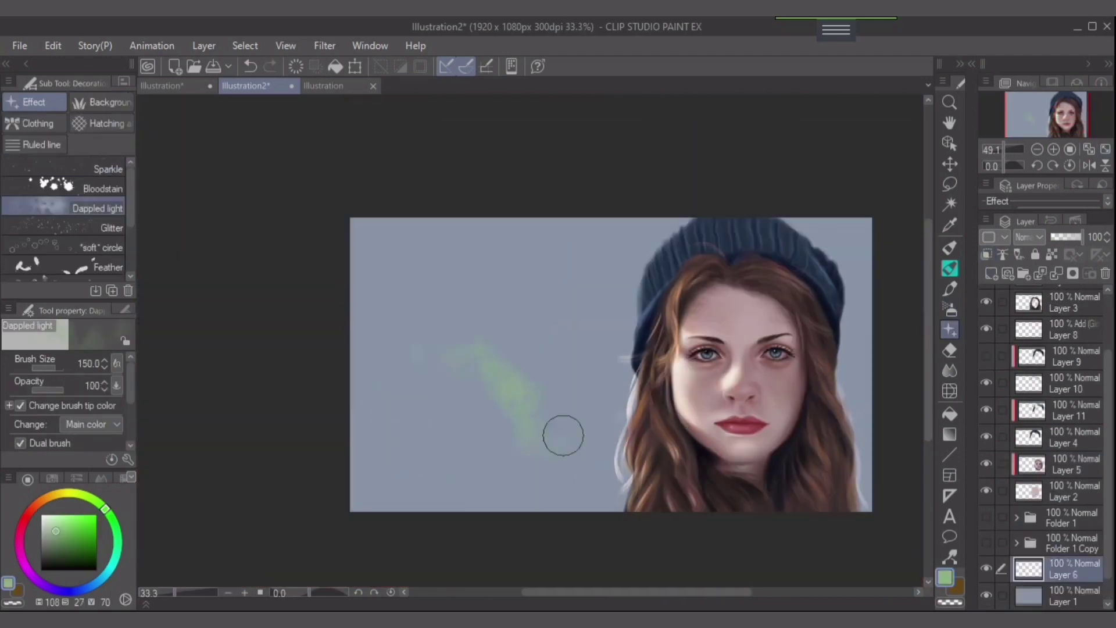
- Cover the background beside the portrait with pale yellow-green and darker green patches on Layer 6 using the Dappled light brush
{"action": "key", "text": "bracketright"}
{"action": "key", "text": "bracketright"}
{"action": "mouse_move", "coordinate": [522, 459]}
{"action": "left_mouse_down"}
{"action": "mouse_move", "coordinate": [565, 484]}
{"action": "mouse_move", "coordinate": [414, 454]}
{"action": "mouse_move", "coordinate": [489, 394]}
{"action": "mouse_move", "coordinate": [546, 313]}
{"action": "mouse_move", "coordinate": [569, 412]}
{"action": "mouse_move", "coordinate": [574, 293]}
{"action": "mouse_move", "coordinate": [555, 427]}
{"action": "mouse_move", "coordinate": [377, 288]}
{"action": "mouse_move", "coordinate": [552, 267]}
{"action": "left_mouse_up"}
{"action": "key", "text": "bracketleft"}
{"action": "key", "text": "bracketleft"}
{"action": "key", "text": "bracketleft"}
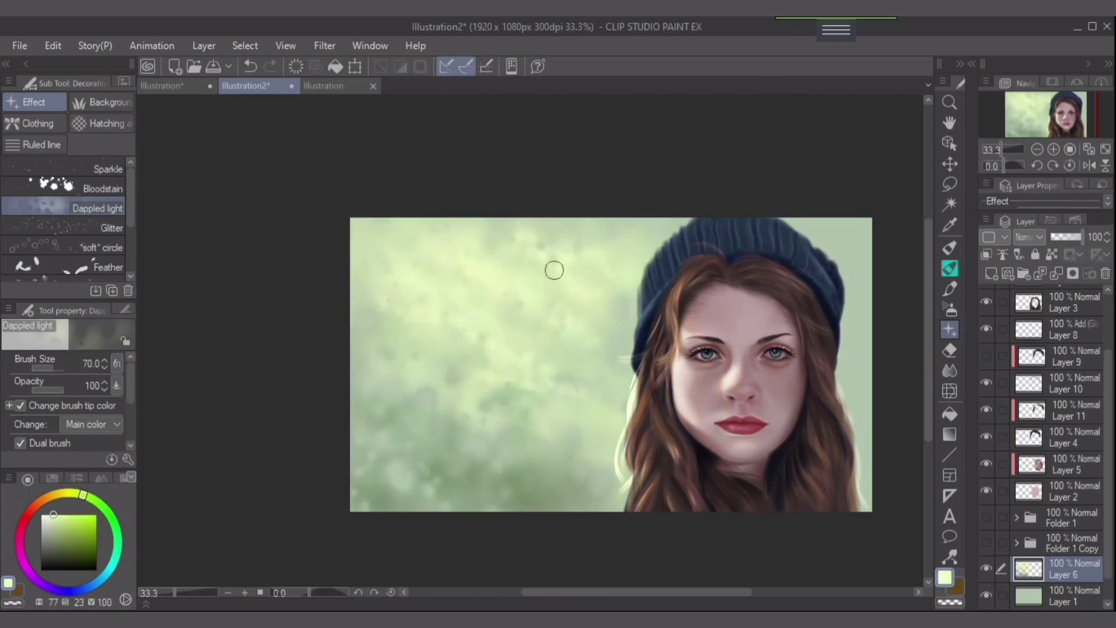
- Deepen the green along the lower background and behind the hat and hair with the Dappled light brush at size 200
{"action": "key", "text": "bracketright"}
{"action": "key", "text": "bracketright"}
{"action": "key", "text": "bracketright"}
{"action": "left_click_drag", "start_coordinate": [528, 479], "coordinate": [859, 497]}
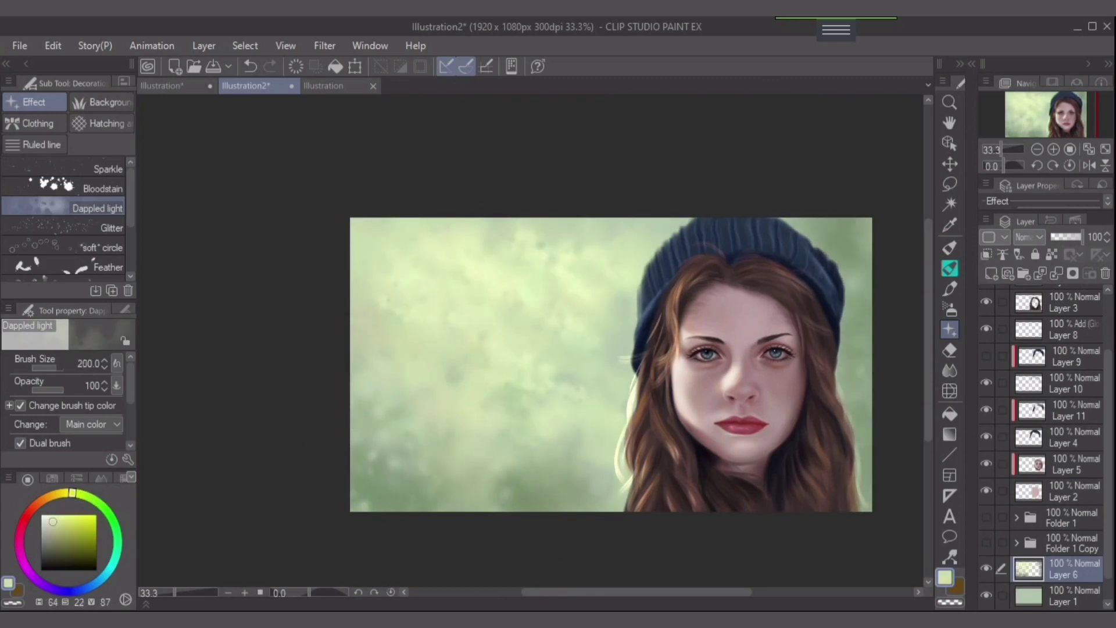
- Add a new layer above Layer 6 and set its blending mode to Add (Glow)
{"action": "left_click", "coordinate": [991, 274]}
{"action": "left_click", "coordinate": [1027, 236]}
{"action": "left_click", "coordinate": [1034, 440]}
- Paint bright, cloud-like dappled highlights across the open background on the Add (Glow) layer with a smaller Dappled light brush
{"action": "key", "text": "bracketleft"}
{"action": "key", "text": "bracketleft"}
{"action": "key", "text": "bracketleft"}
{"action": "key", "text": "bracketleft"}
{"action": "key", "text": "bracketleft"}
{"action": "key", "text": "bracketleft"}
{"action": "mouse_move", "coordinate": [558, 287]}
{"action": "left_mouse_down"}
{"action": "mouse_move", "coordinate": [429, 263]}
{"action": "mouse_move", "coordinate": [528, 411]}
{"action": "mouse_move", "coordinate": [331, 374]}
{"action": "mouse_move", "coordinate": [456, 314]}
{"action": "mouse_move", "coordinate": [576, 430]}
{"action": "left_mouse_up"}
{"action": "key", "text": "bracketright"}
{"action": "key", "text": "bracketright"}
- Create a new Normal layer above Layer 7 and tint the hat's background-facing edge with soft yellow-green airbrush light
{"action": "key", "text": "b"}
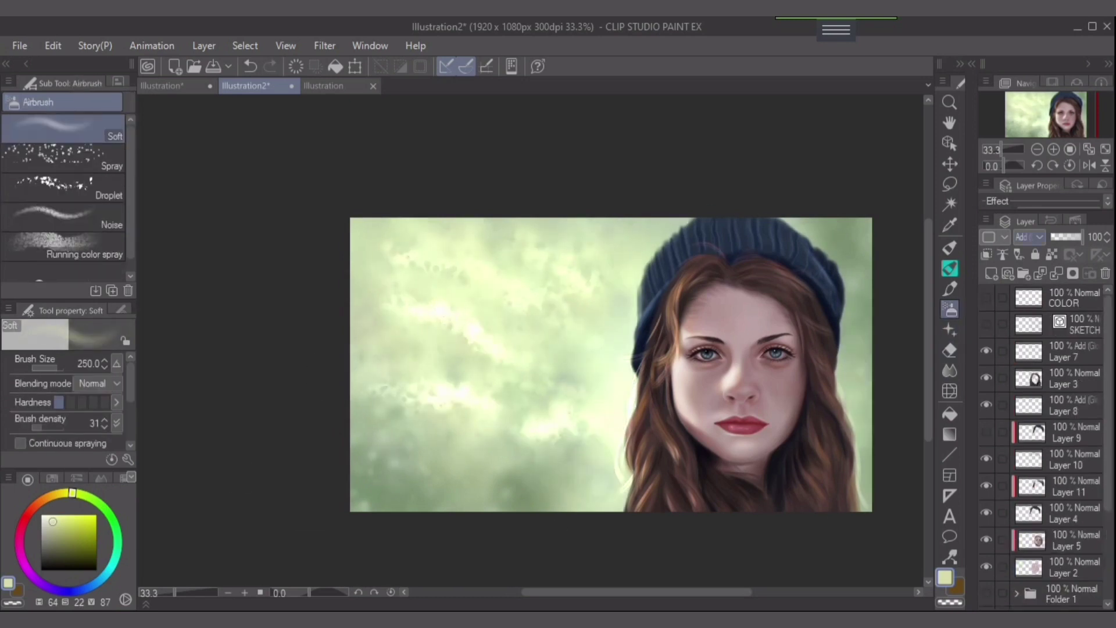
{"action": "key", "text": "ctrl+shift+n"}
{"action": "key", "text": "bracketleft"}
{"action": "key", "text": "bracketleft"}
{"action": "scroll", "coordinate": [847, 378], "scroll_direction": "up", "scroll_amount": 1}
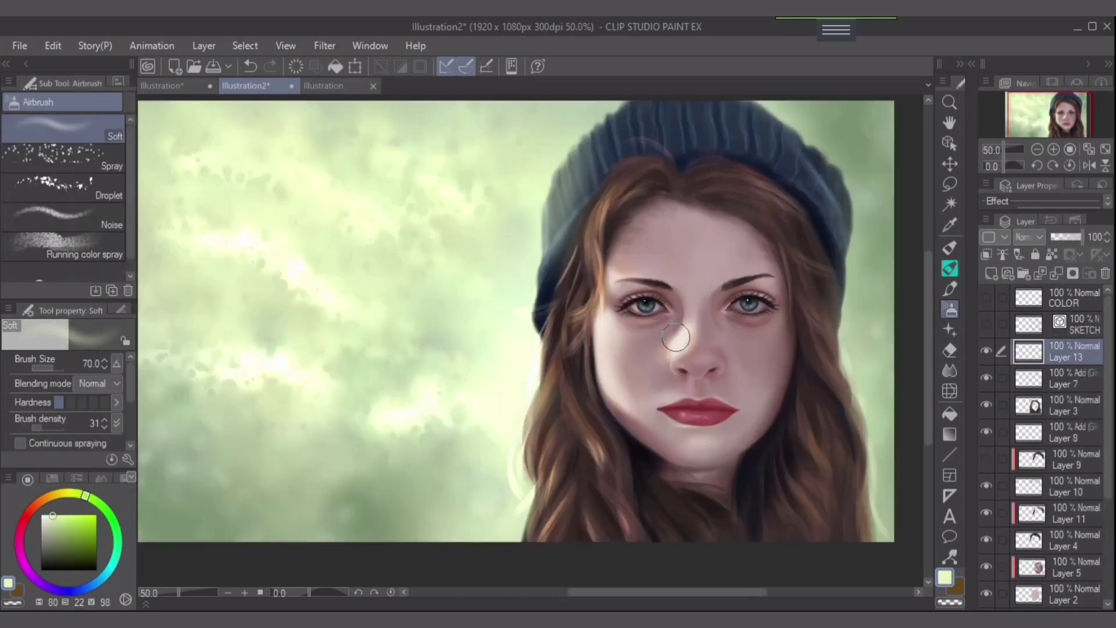
{"action": "left_click", "coordinate": [555, 174], "text": "alt"}
{"action": "key", "text": "e"}
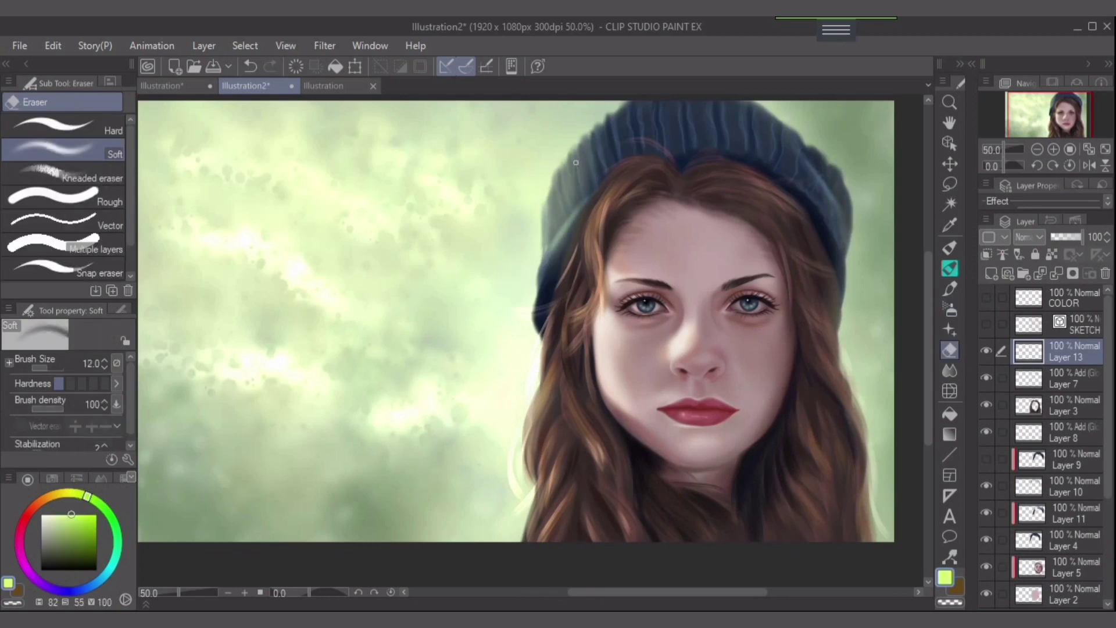
{"action": "key", "text": "b"}
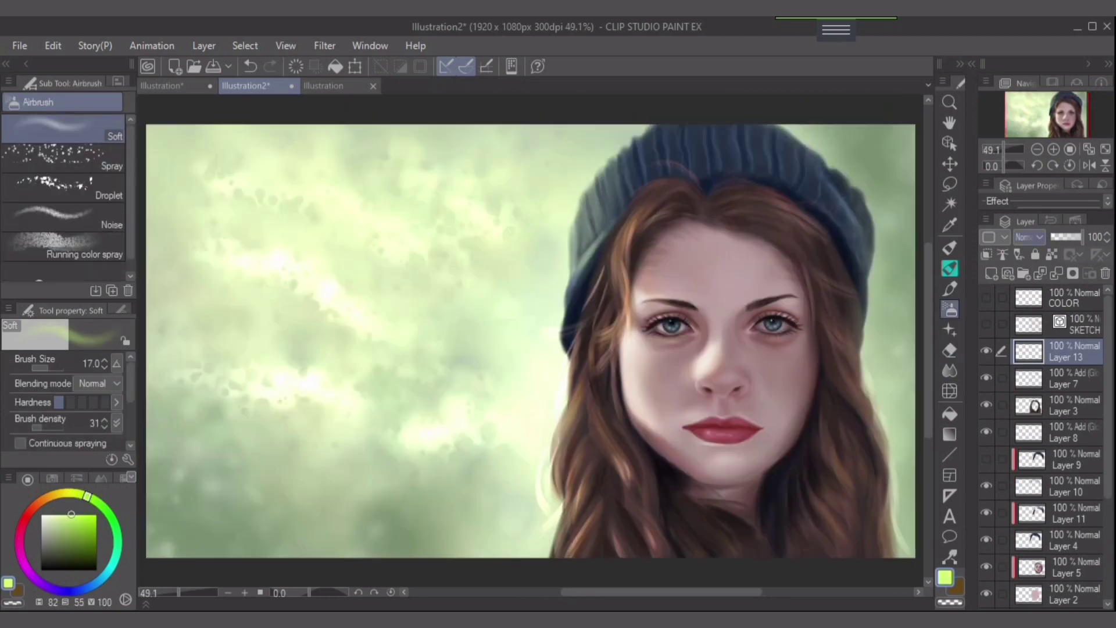
- Create a new Add (Glow) layer and paint green dappled light along the picture's lower edge and hair at brush size 50
{"action": "key", "text": "ctrl+shift+n"}
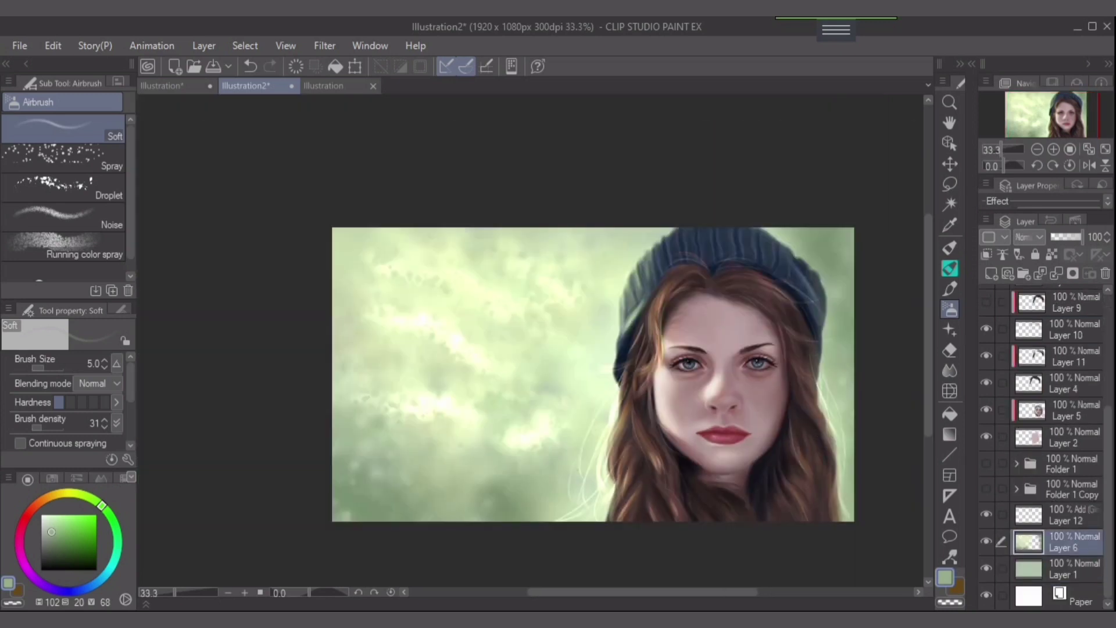
{"action": "key", "text": "b"}
{"action": "mouse_move", "coordinate": [527, 537]}
{"action": "left_mouse_down"}
{"action": "mouse_move", "coordinate": [578, 516]}
{"action": "mouse_move", "coordinate": [485, 513]}
{"action": "mouse_move", "coordinate": [782, 523]}
{"action": "left_mouse_up"}
{"action": "mouse_move", "coordinate": [892, 426]}
{"action": "left_mouse_down"}
{"action": "mouse_move", "coordinate": [674, 567]}
{"action": "mouse_move", "coordinate": [528, 415]}
{"action": "left_mouse_up"}
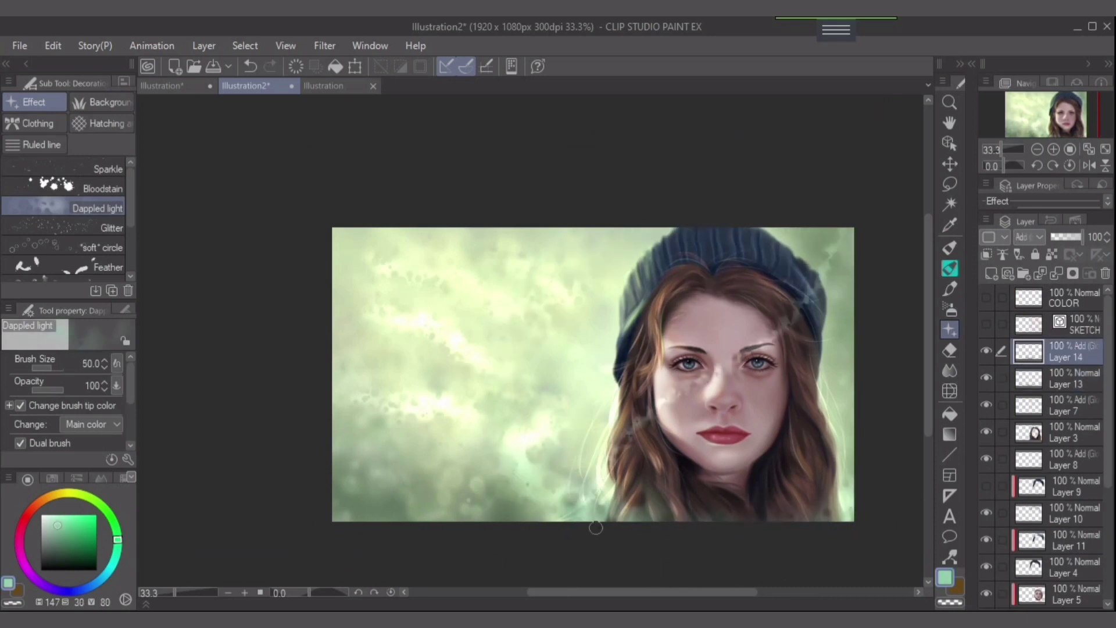
- Glaze a cool green highlight over the lower lip with the Soft airbrush at size 25 on Layer 14
{"action": "scroll", "coordinate": [712, 449], "scroll_direction": "up", "scroll_amount": 2}
{"action": "key", "text": "b"}
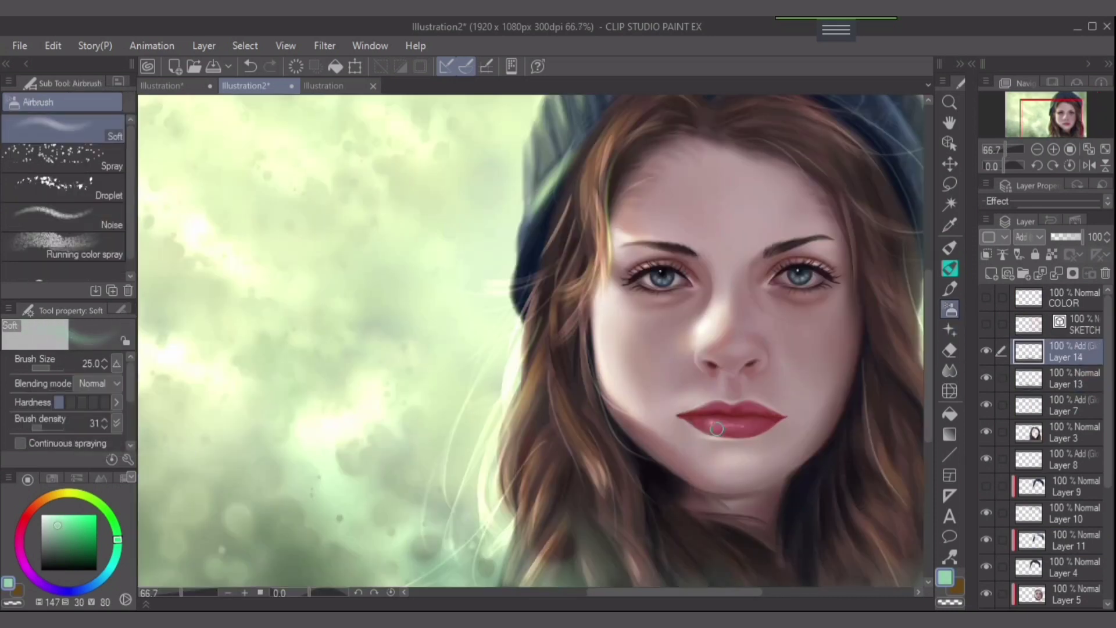
{"action": "left_click_drag", "start_coordinate": [711, 425], "coordinate": [753, 425]}
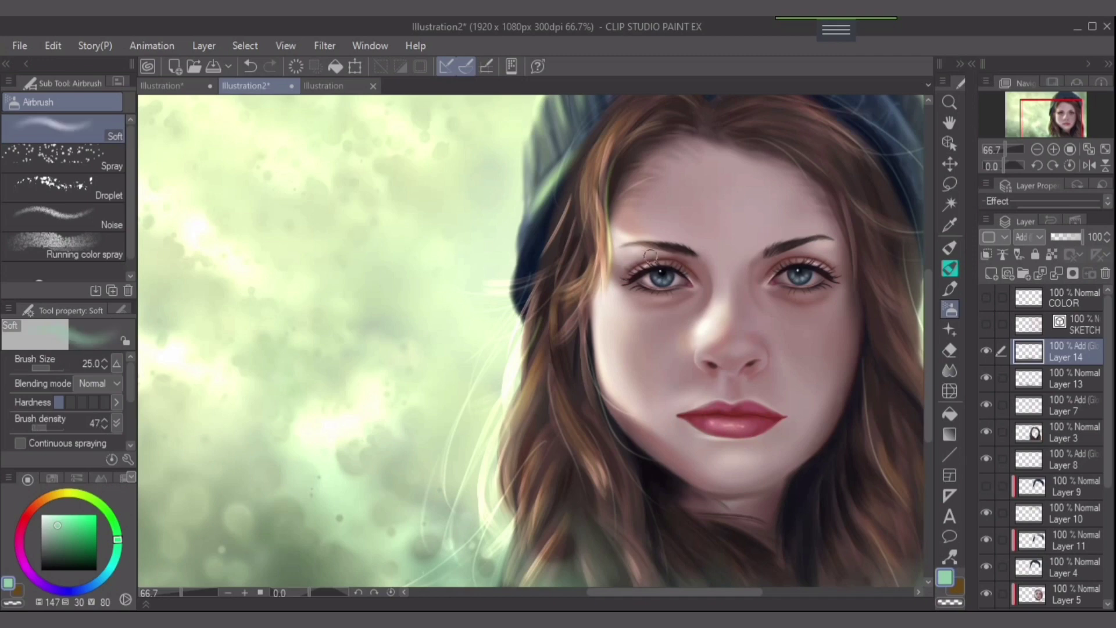
- Add small light sparkles to the background on Layer 14 with the Sparkle decoration brush at size 250
{"action": "scroll", "coordinate": [575, 331], "scroll_direction": "up", "scroll_amount": 2}
{"action": "scroll", "coordinate": [243, 267], "scroll_direction": "down", "scroll_amount": 3}
{"action": "key", "text": "b"}
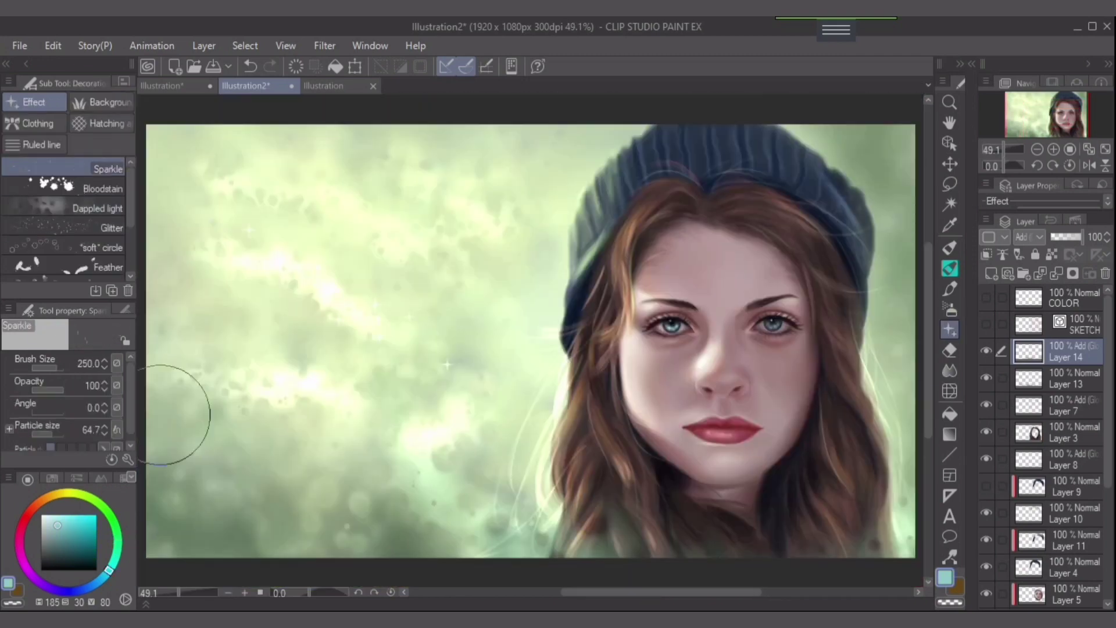